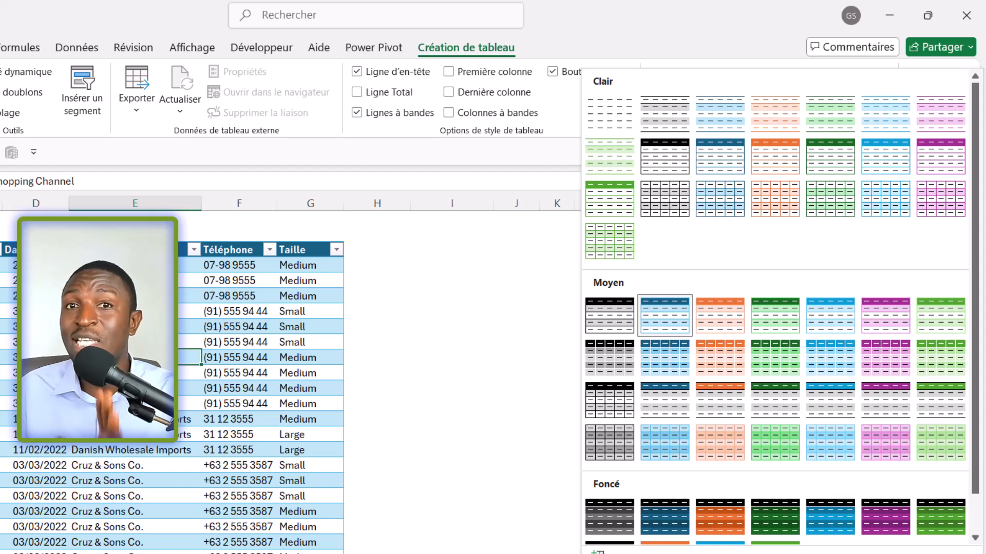
{"action": "key", "text": "Escape"}
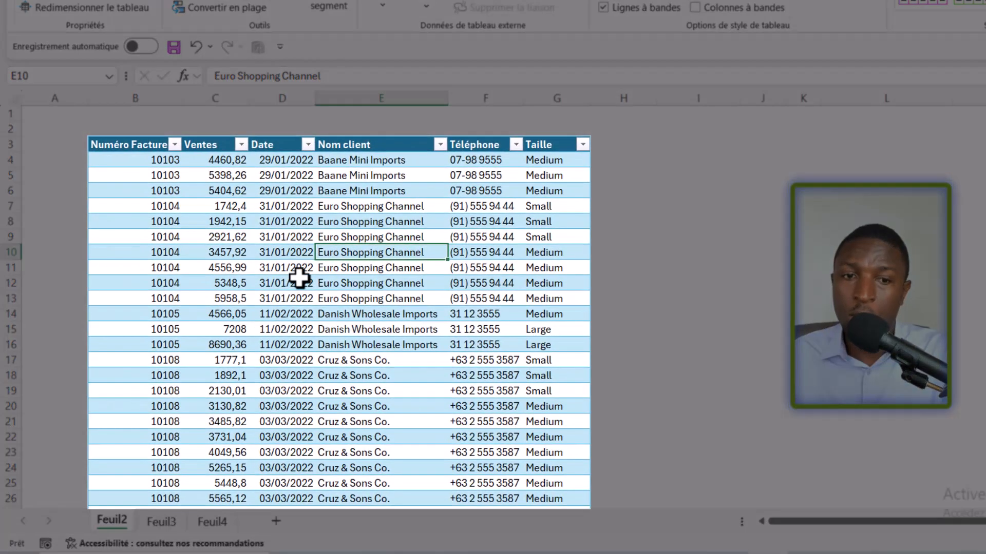
{"action": "left_click", "coordinate": [286, 268]}
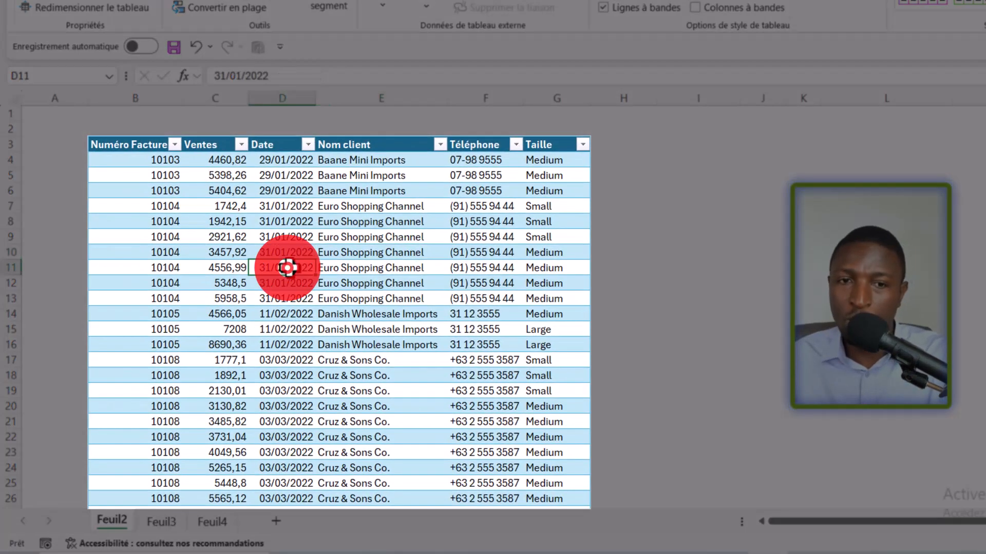
{"action": "left_click", "coordinate": [278, 148]}
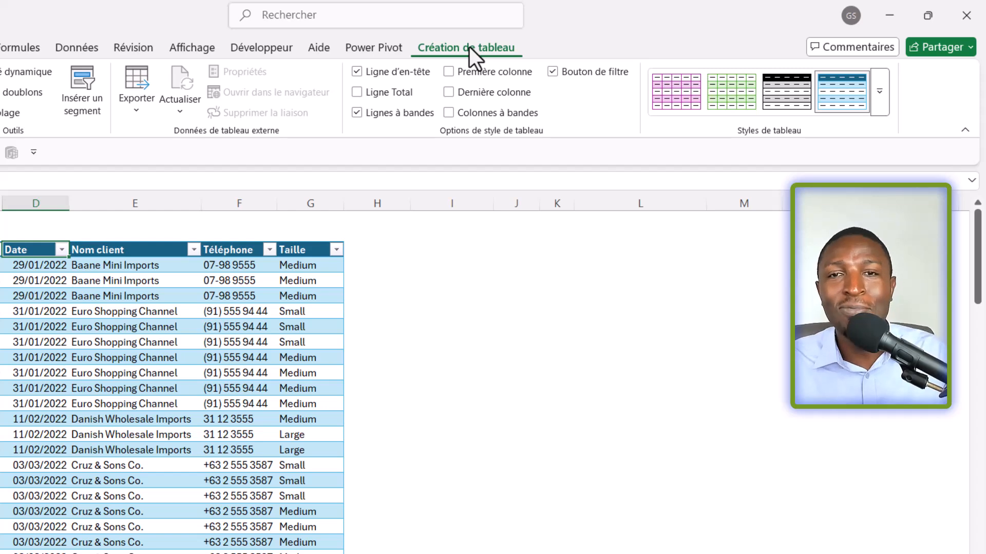
{"action": "left_click", "coordinate": [140, 356]}
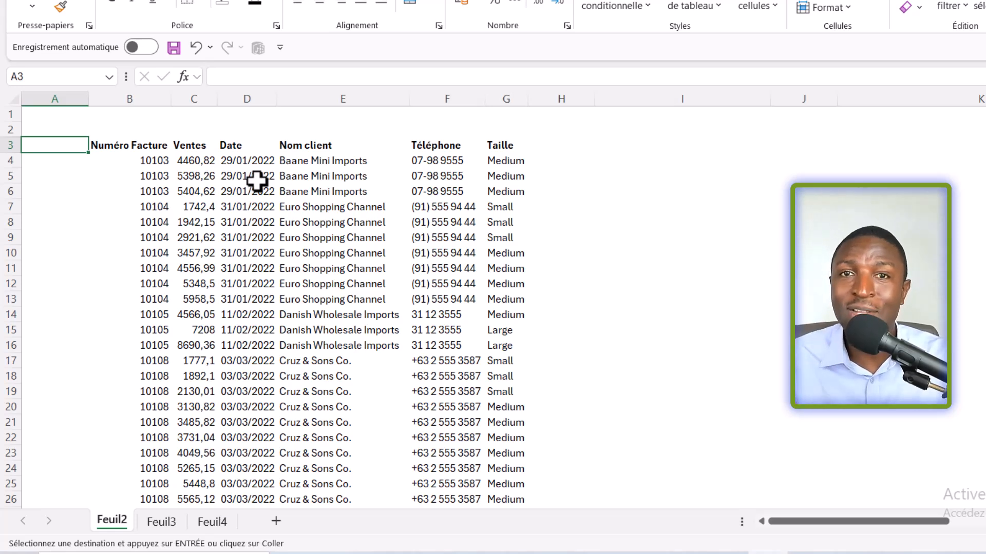
Step: Insert a table with headers over the sales data range B3:G104
{"action": "left_click", "coordinate": [255, 223]}
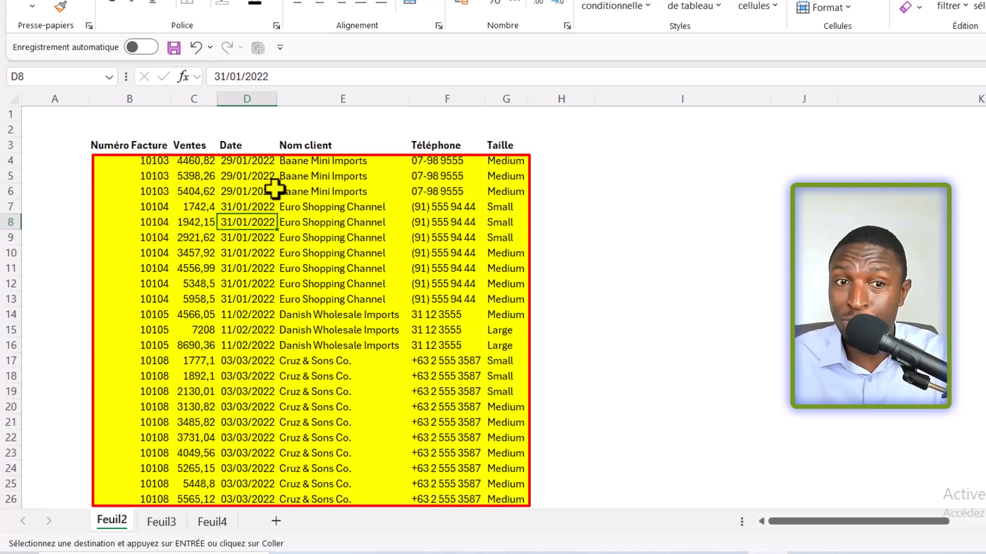
{"action": "left_click", "coordinate": [191, 150]}
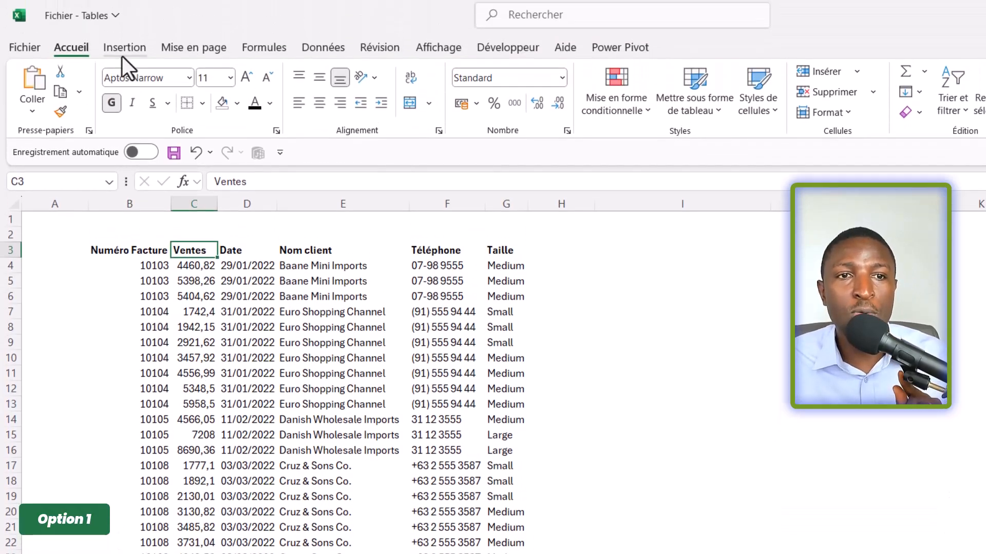
{"action": "left_click", "coordinate": [122, 56]}
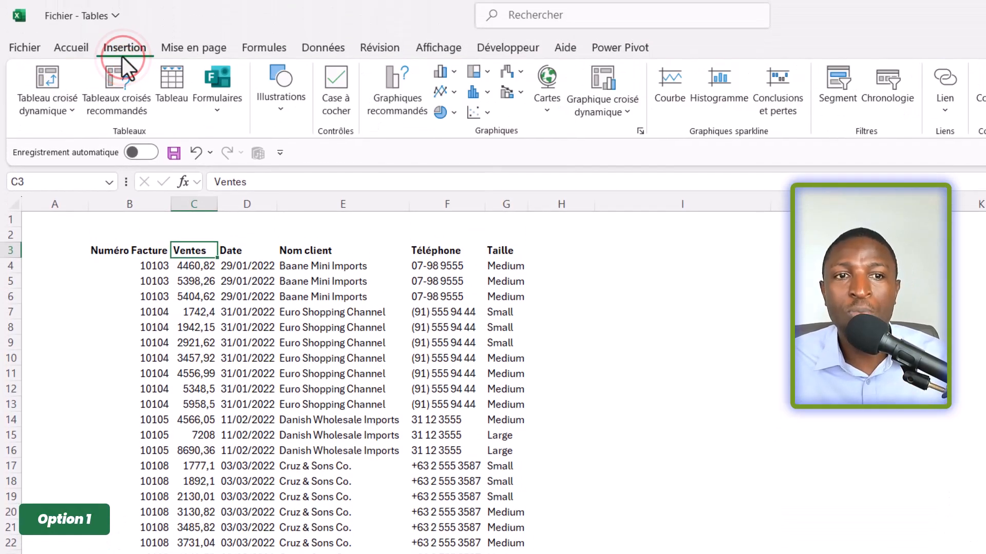
{"action": "left_click", "coordinate": [174, 96]}
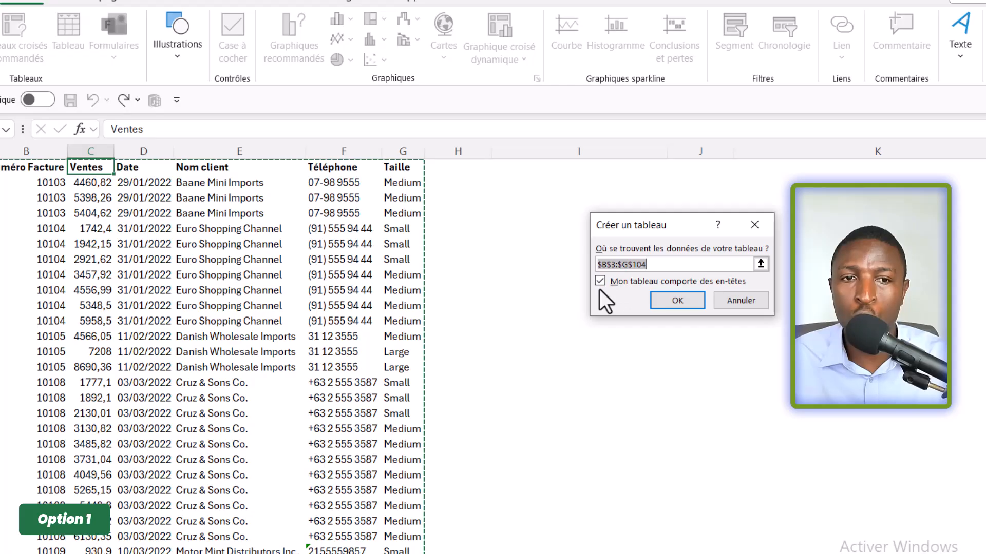
{"action": "left_click", "coordinate": [678, 300]}
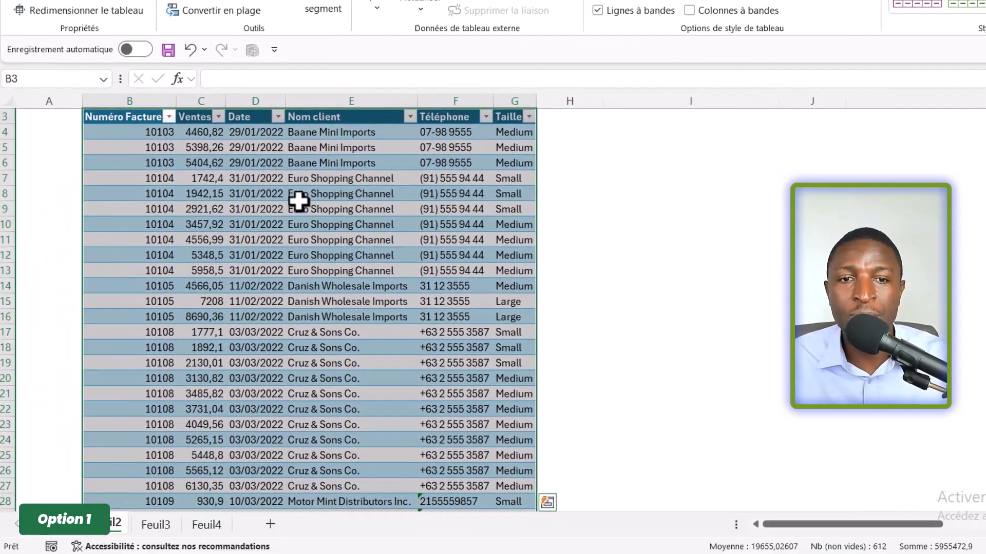
Step: Format the sales data in B3:G104 as a table with headers, using the orange style from the first row of the Moyen group
{"action": "left_click", "coordinate": [247, 244]}
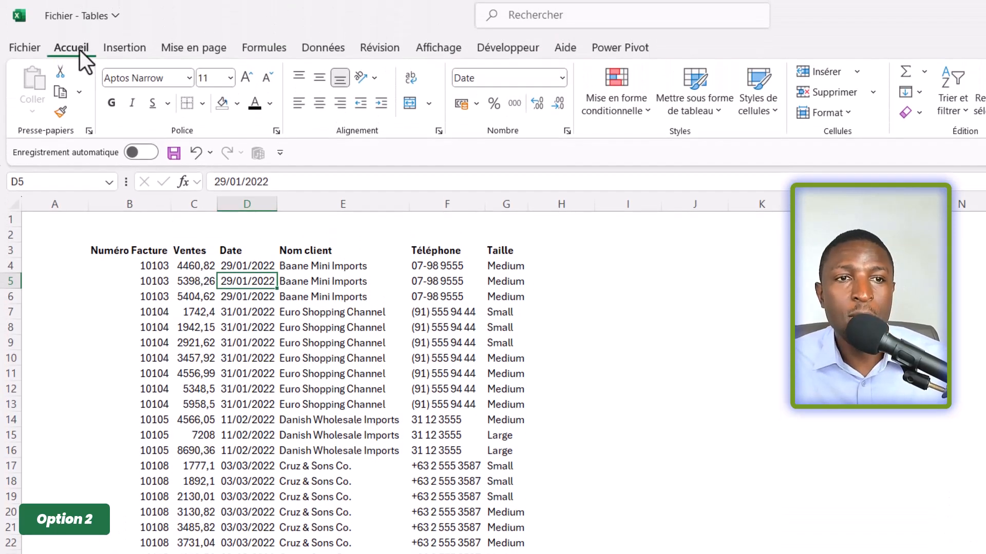
{"action": "left_click", "coordinate": [80, 25]}
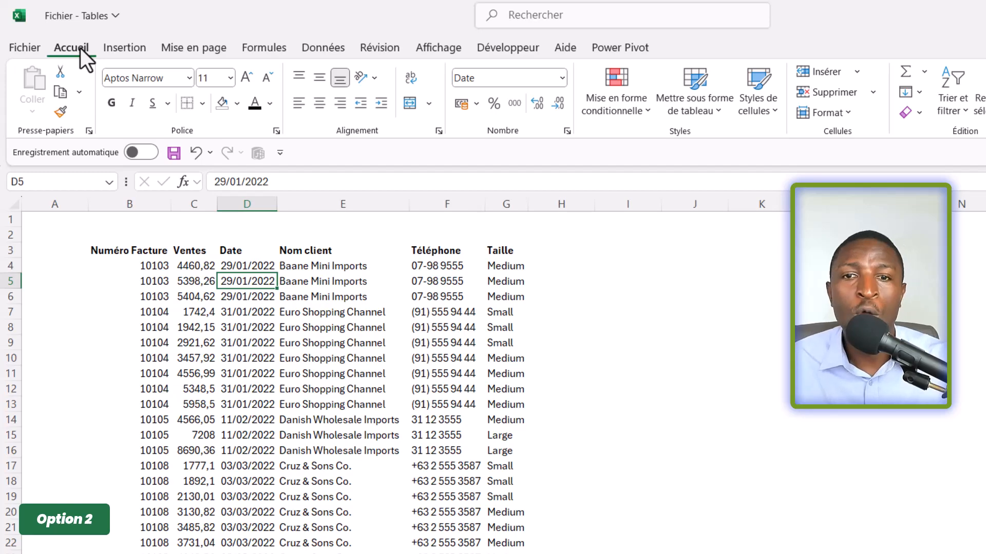
{"action": "left_click", "coordinate": [718, 111]}
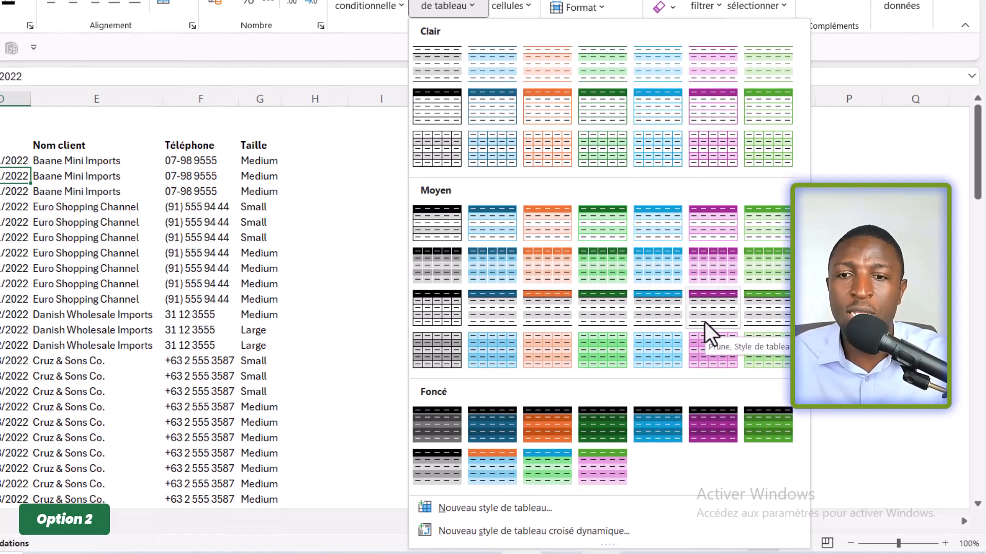
{"action": "left_click", "coordinate": [548, 223]}
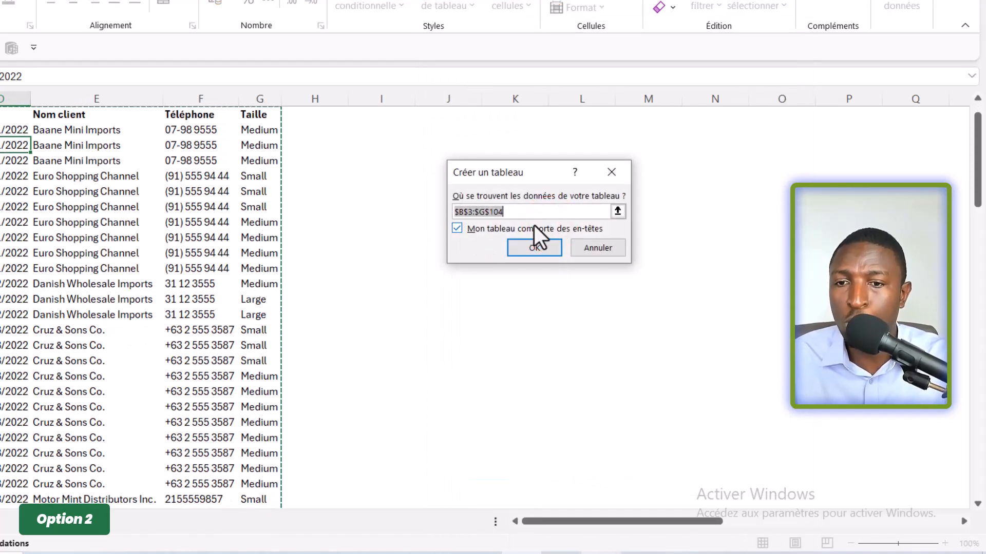
{"action": "left_click", "coordinate": [536, 249]}
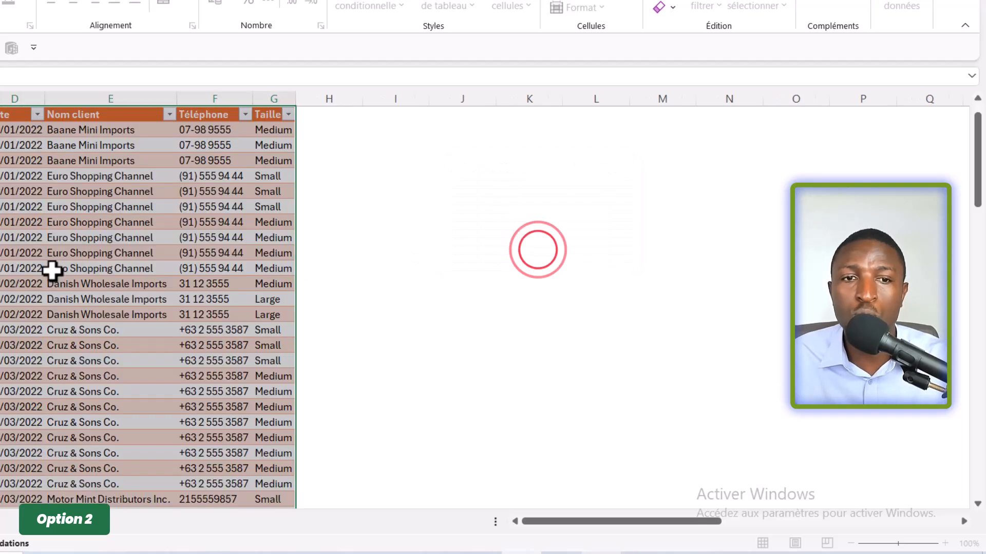
Step: Convert the sales data in B3:G104 into a default-style table with its first row as headers
{"action": "left_click", "coordinate": [73, 225]}
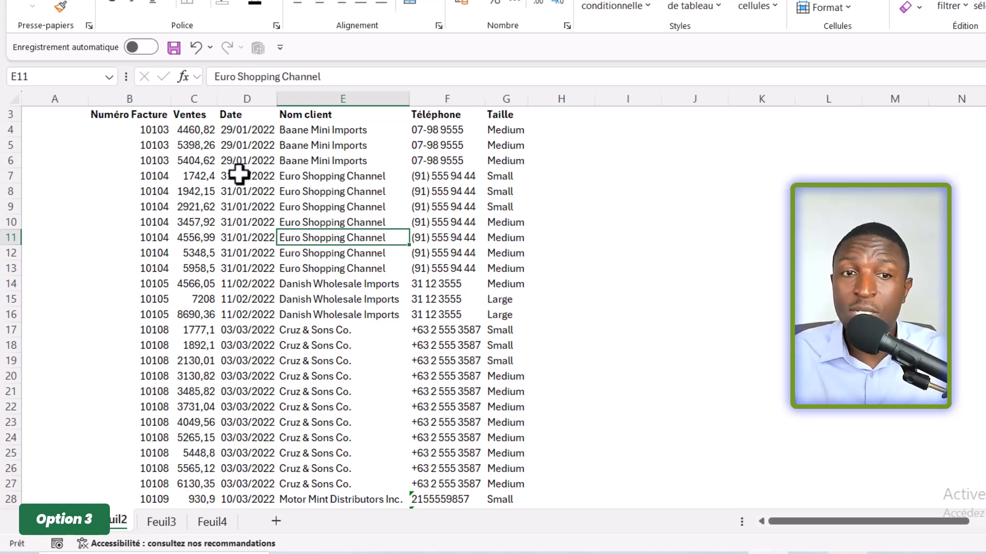
{"action": "left_click", "coordinate": [239, 174]}
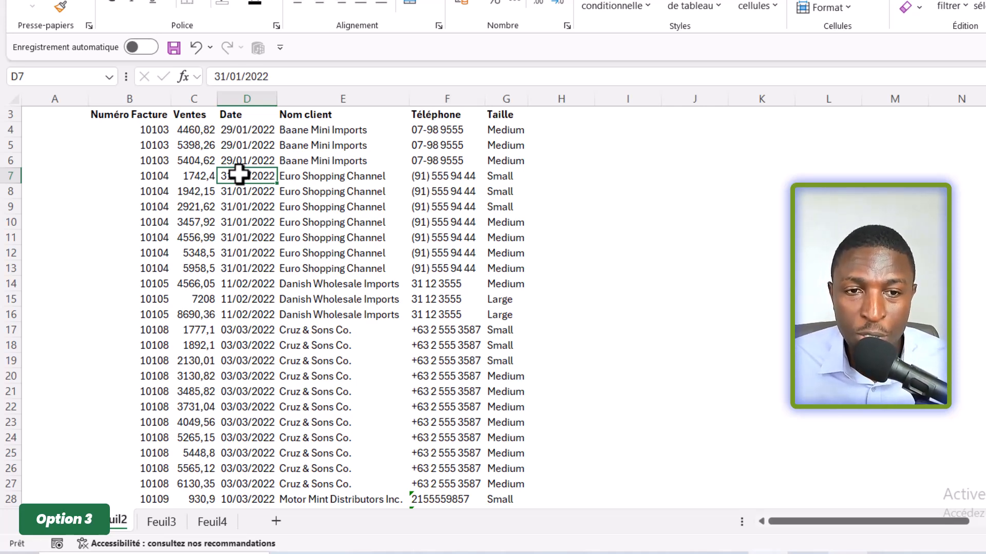
{"action": "key", "text": "ctrl+l"}
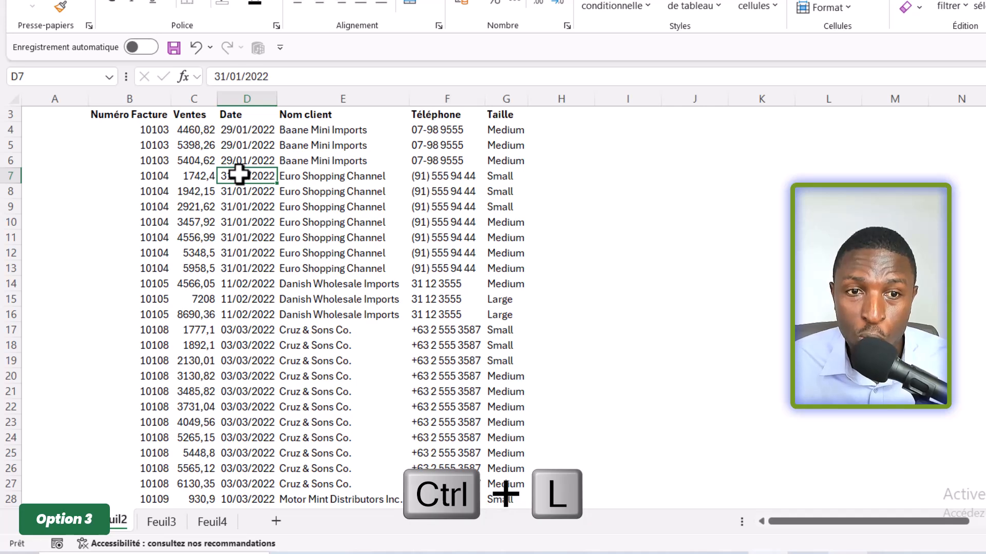
{"action": "key", "text": "ctrl+l"}
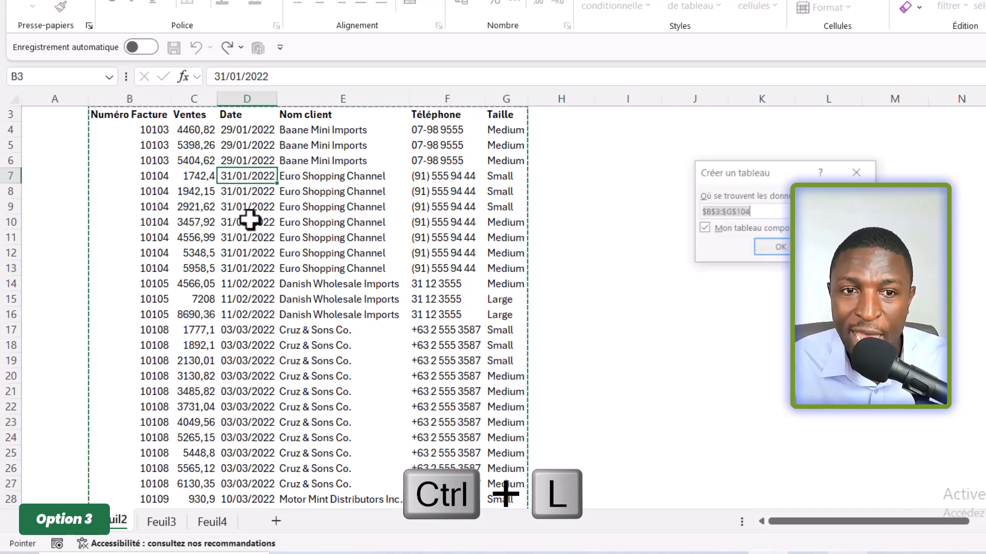
{"action": "left_click", "coordinate": [558, 231]}
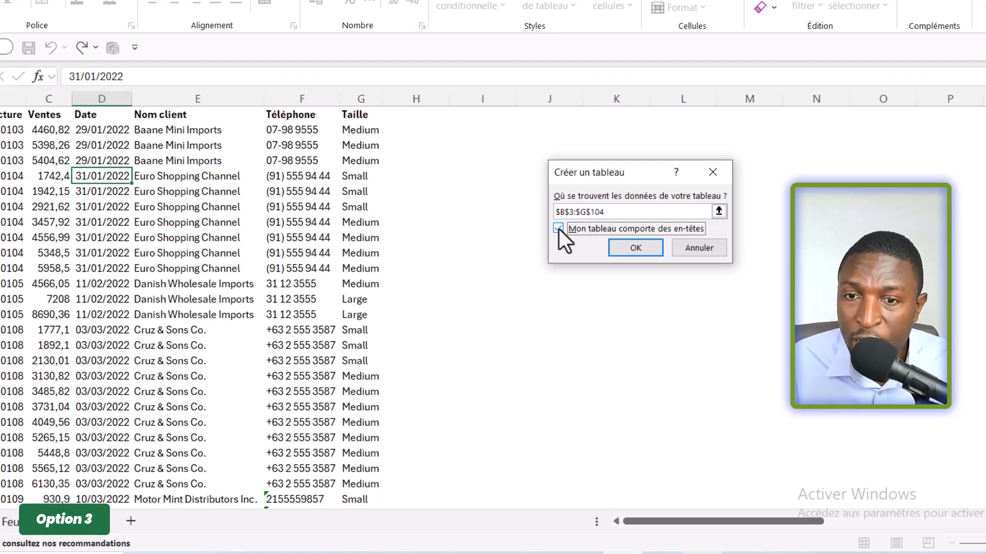
{"action": "left_click", "coordinate": [631, 249]}
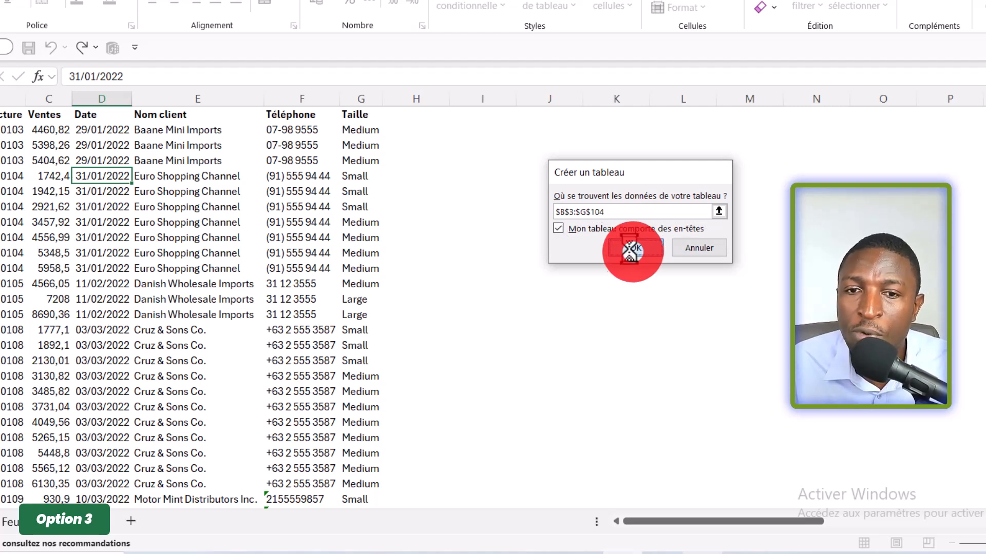
Step: Rename the sales table as TabVentes
{"action": "left_click", "coordinate": [300, 218]}
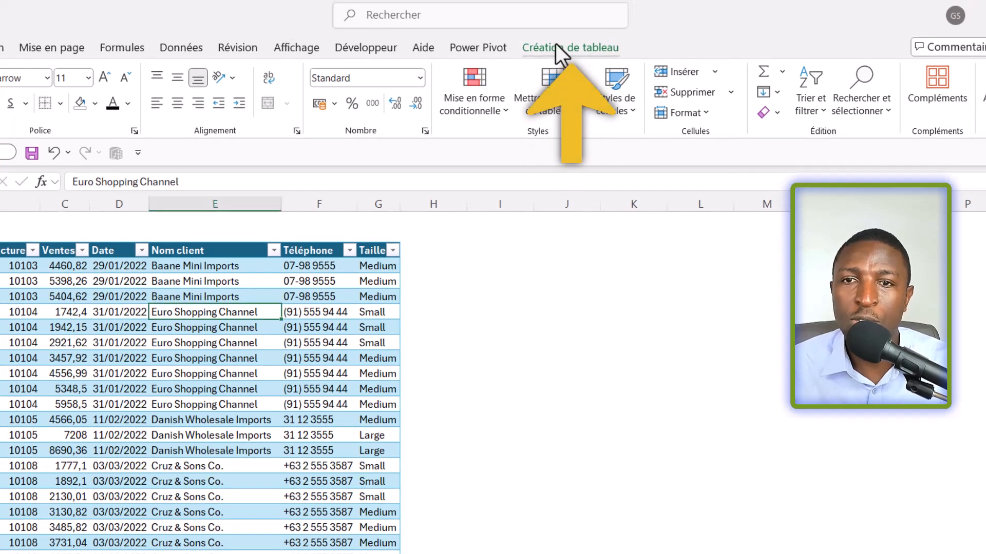
{"action": "left_click", "coordinate": [559, 48]}
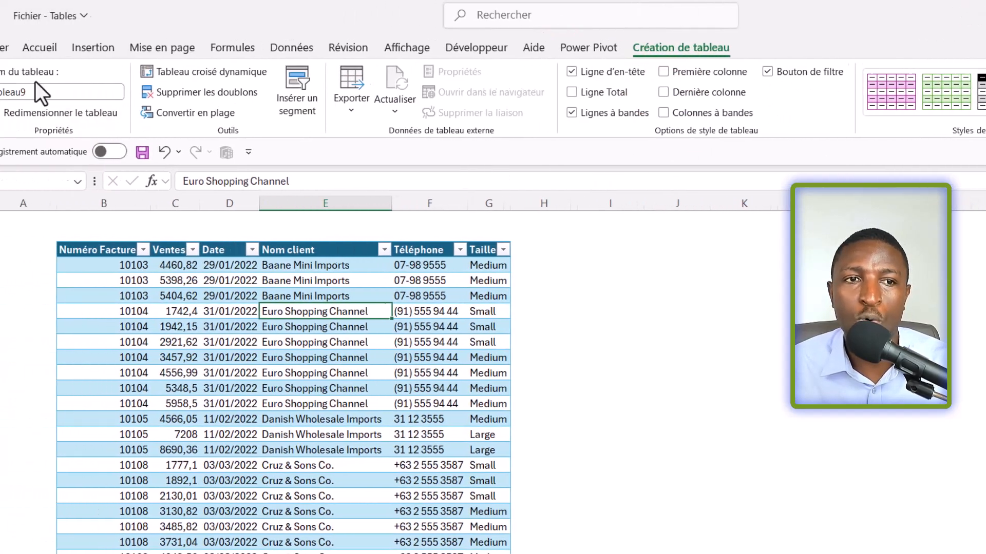
{"action": "double_click", "coordinate": [77, 92]}
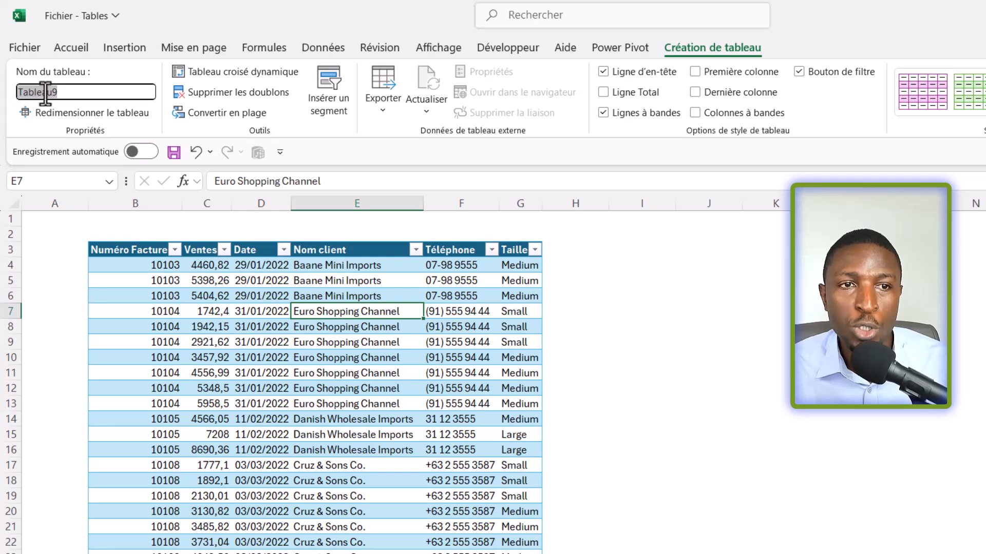
{"action": "type", "text": "TabVentes"}
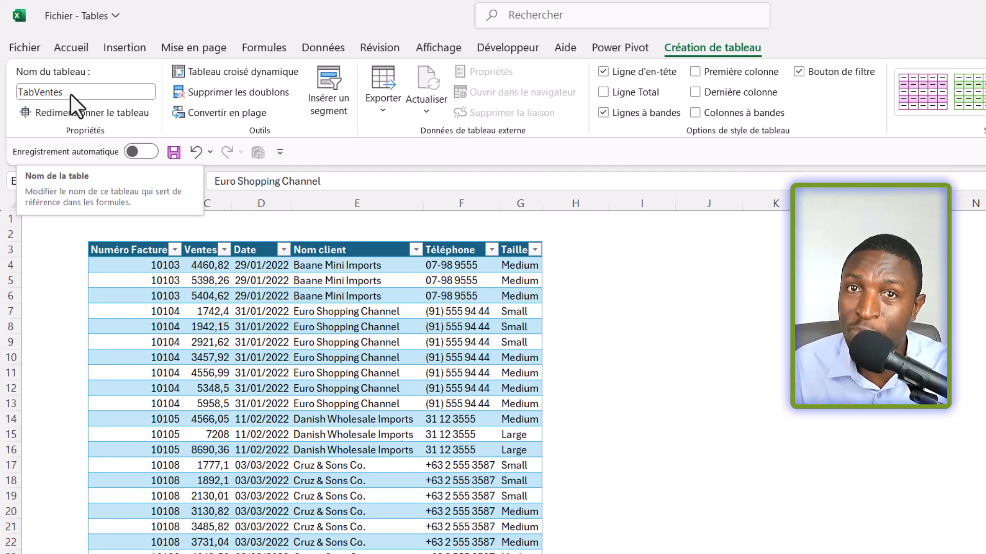
{"action": "left_click", "coordinate": [334, 323]}
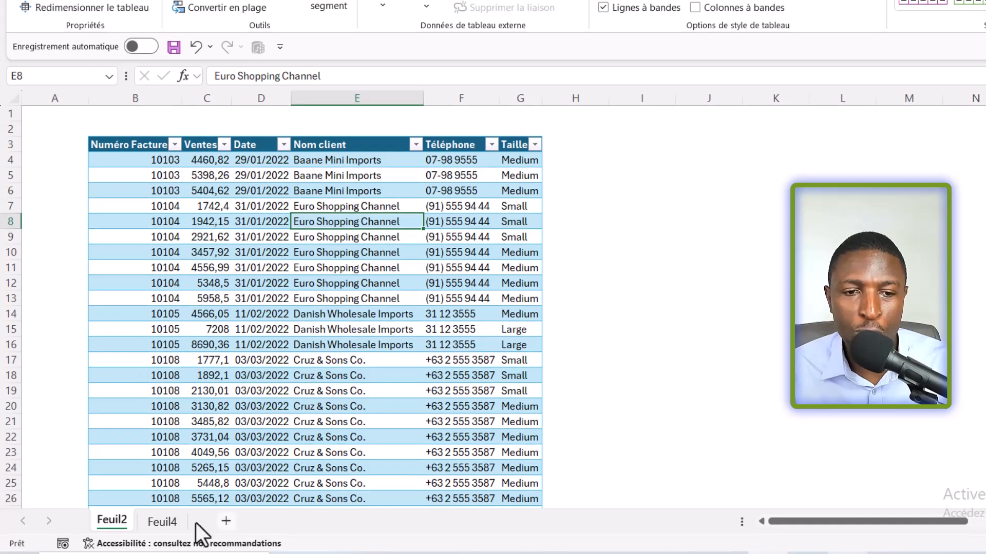
Step: On sheet Feuil4, begin a UNIQUE formula in the Nombre de clients cell C4 that refers to the TabVentes table
{"action": "left_click", "coordinate": [160, 522]}
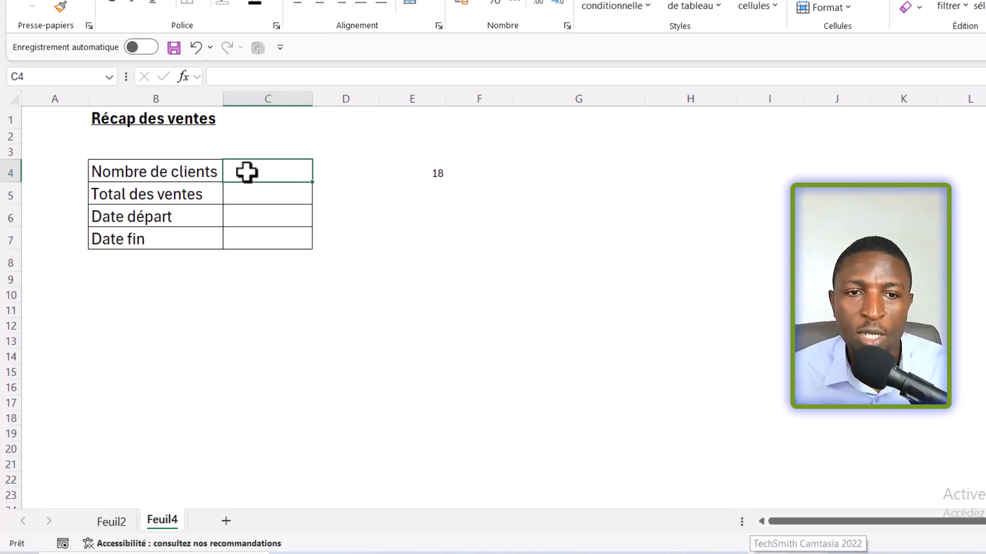
{"action": "type", "text": "=uni"}
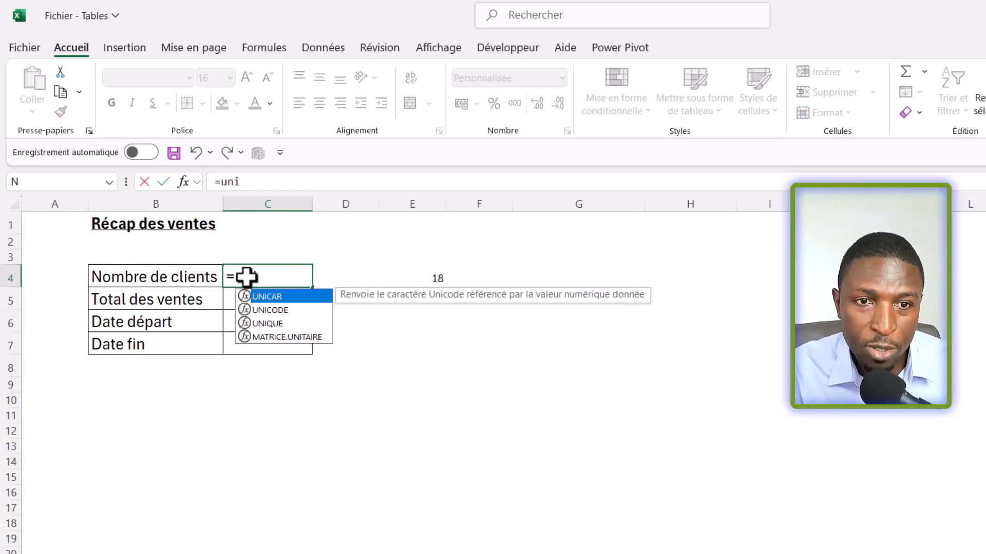
{"action": "key", "text": "Down"}
{"action": "key", "text": "Down"}
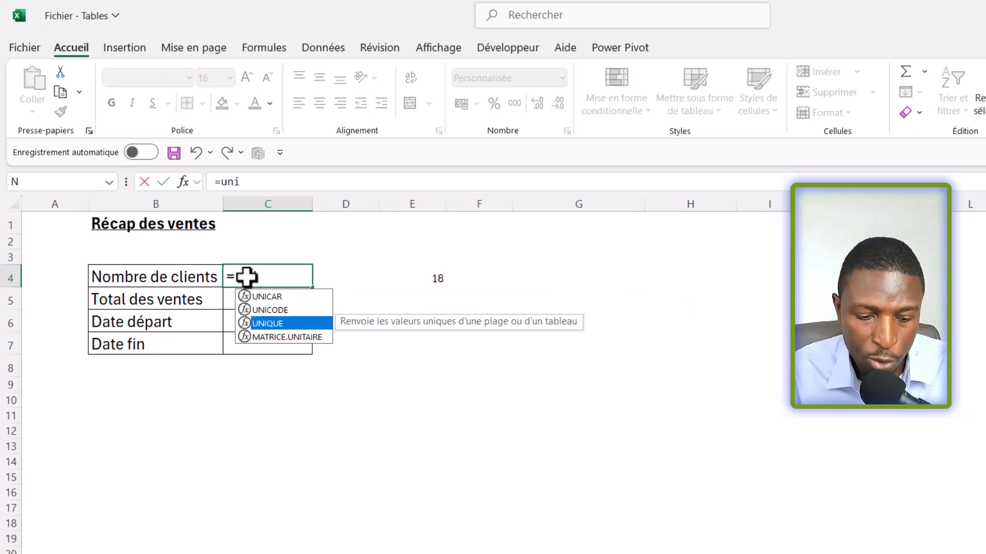
{"action": "key", "text": "Tab"}
{"action": "type", "text": "Tab"}
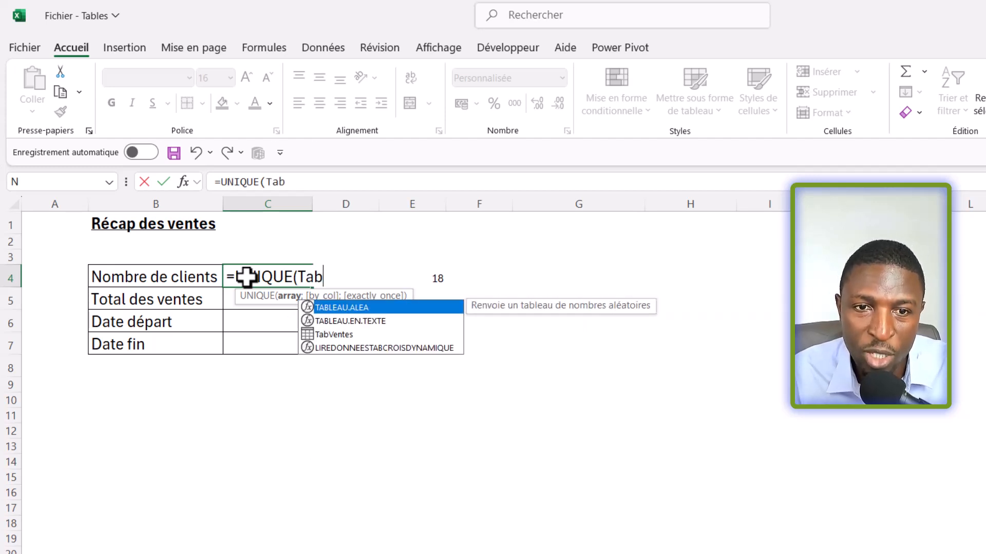
{"action": "key", "text": "Down"}
{"action": "key", "text": "Down"}
{"action": "key", "text": "Tab"}
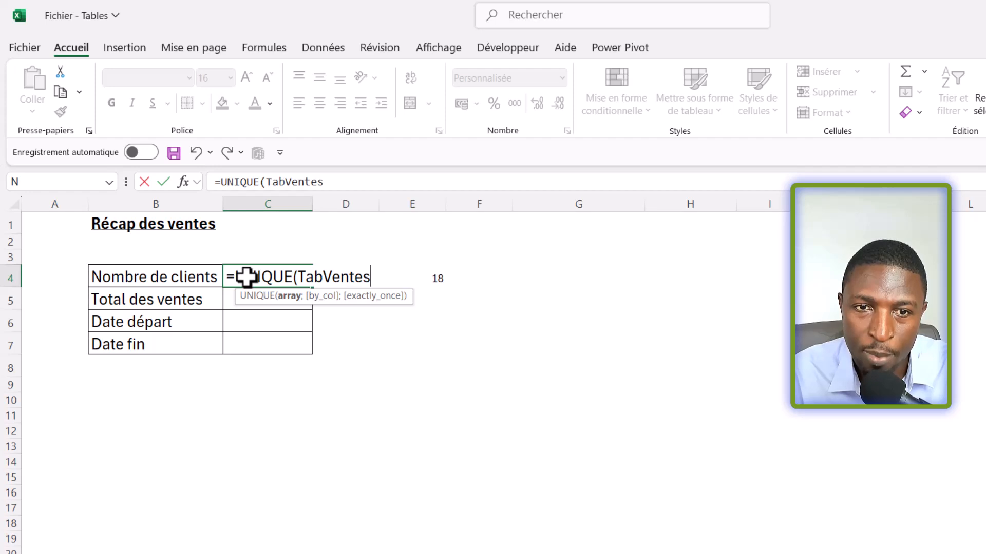
Step: Complete the UNIQUE formula in C4 with the Nom client column of TabVentes: =UNIQUE(TabVentes[Nom client])
{"action": "type", "text": "["}
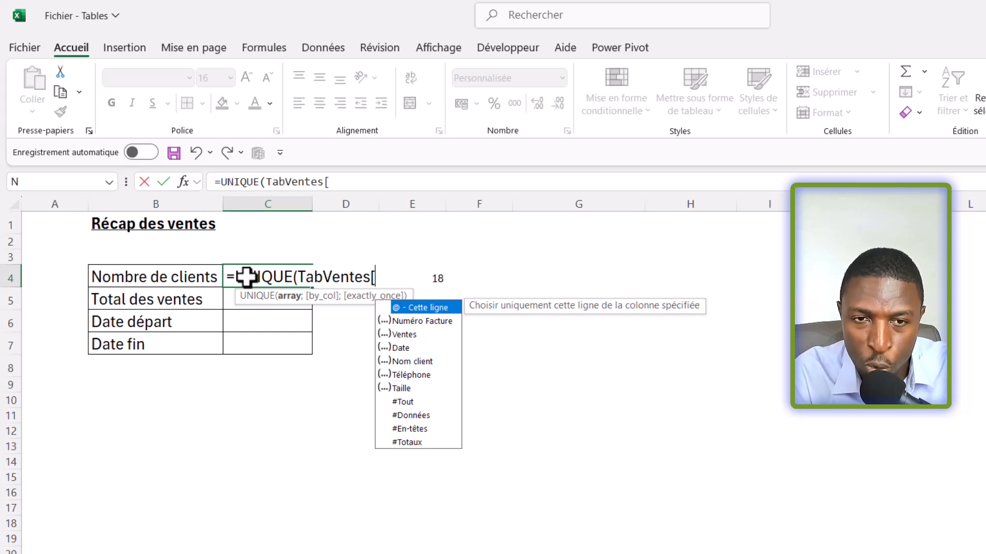
{"action": "key", "text": "Down"}
{"action": "key", "text": "Down"}
{"action": "key", "text": "Down"}
{"action": "key", "text": "Down"}
{"action": "key", "text": "Down"}
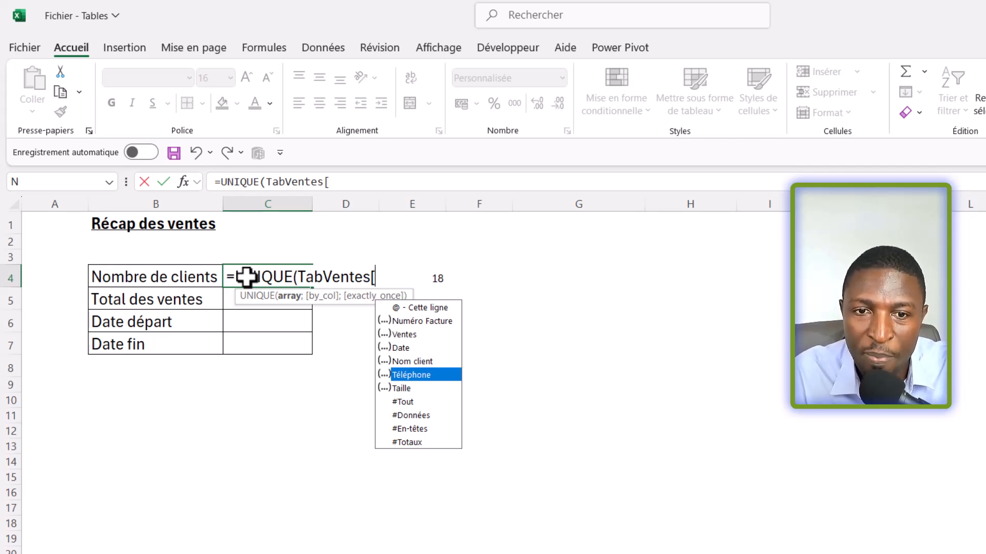
{"action": "key", "text": "Up"}
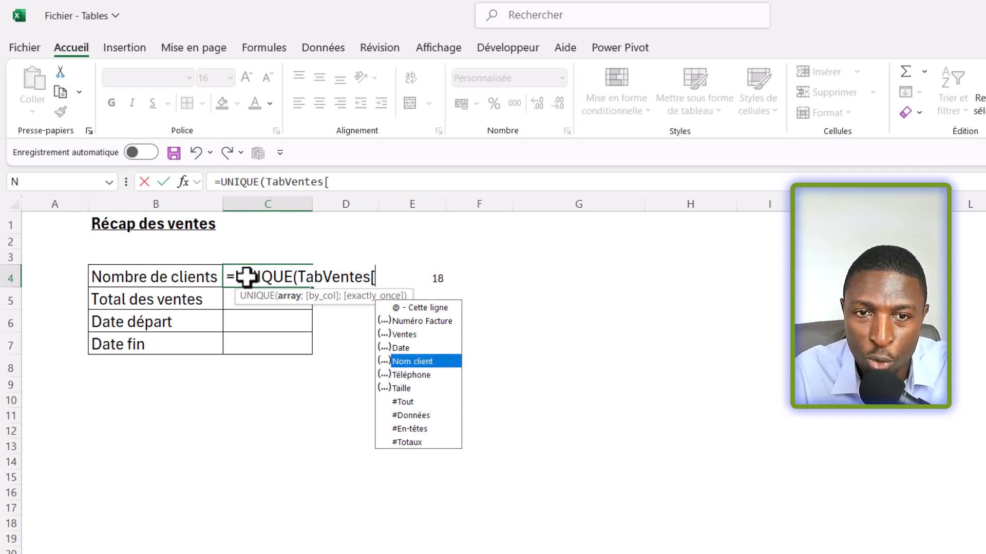
{"action": "key", "text": "Tab"}
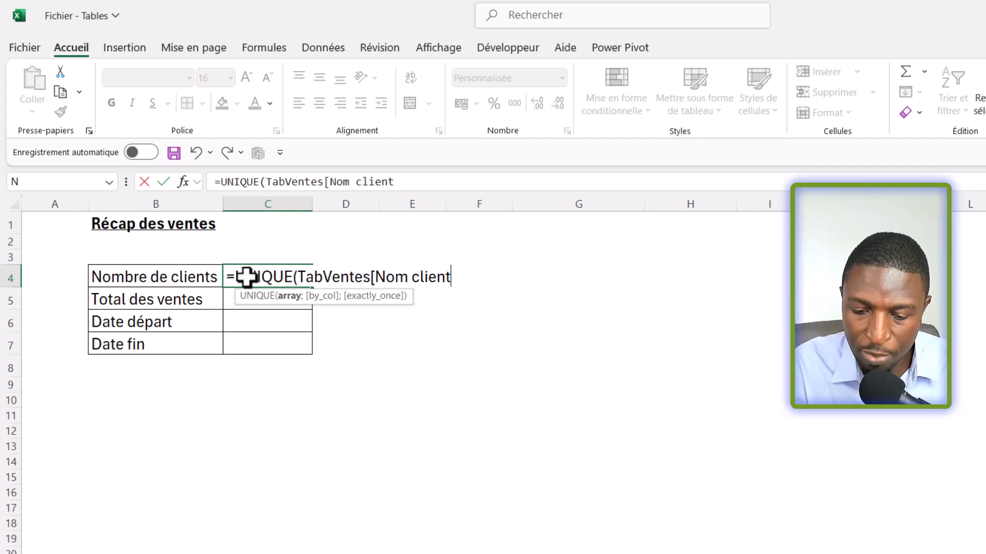
{"action": "type", "text": "]"}
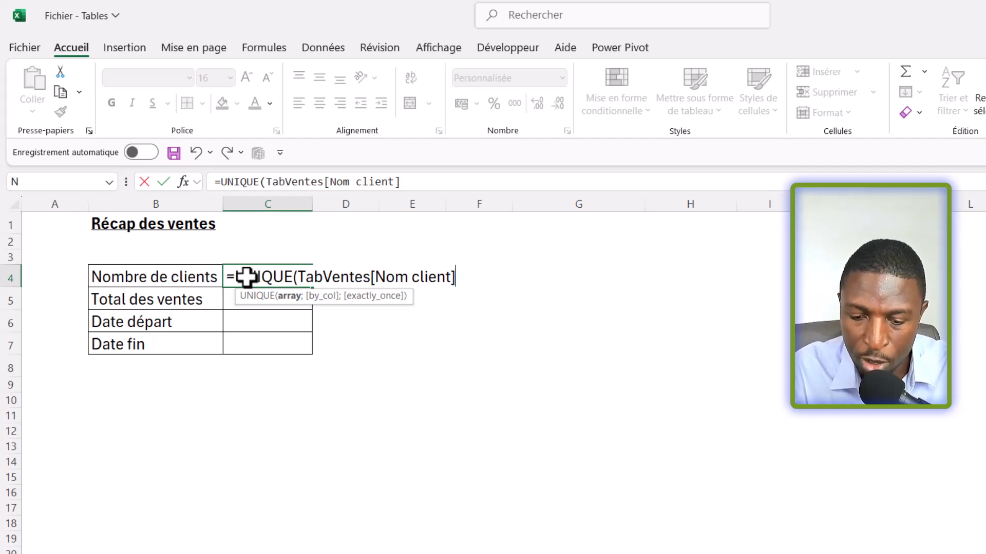
{"action": "type", "text": ")"}
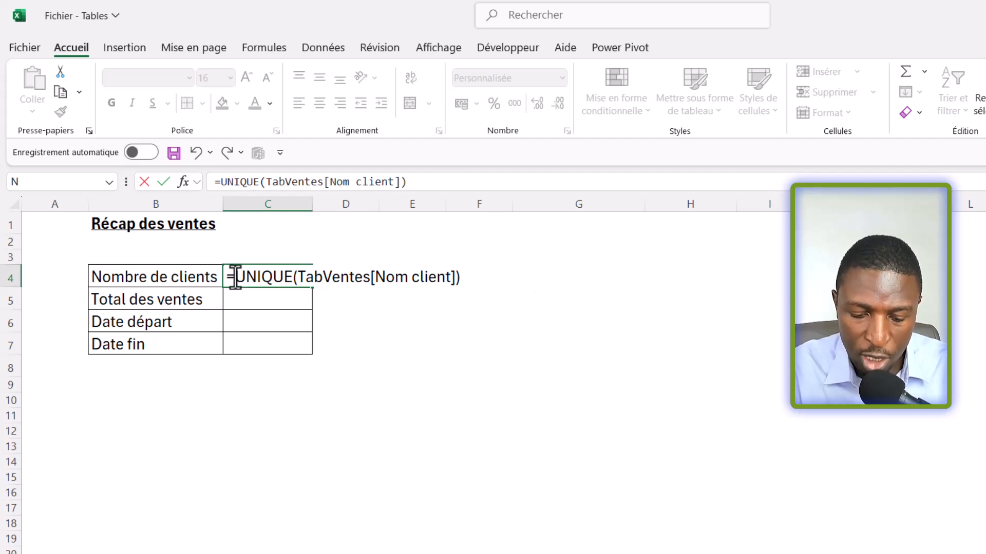
Step: Wrap the C4 formula in NBVAL to count the distinct clients: =NBVAL(UNIQUE(TabVentes[Nom client])), and compare it with the formula in E4
{"action": "left_click", "coordinate": [235, 278]}
{"action": "type", "text": "nb"}
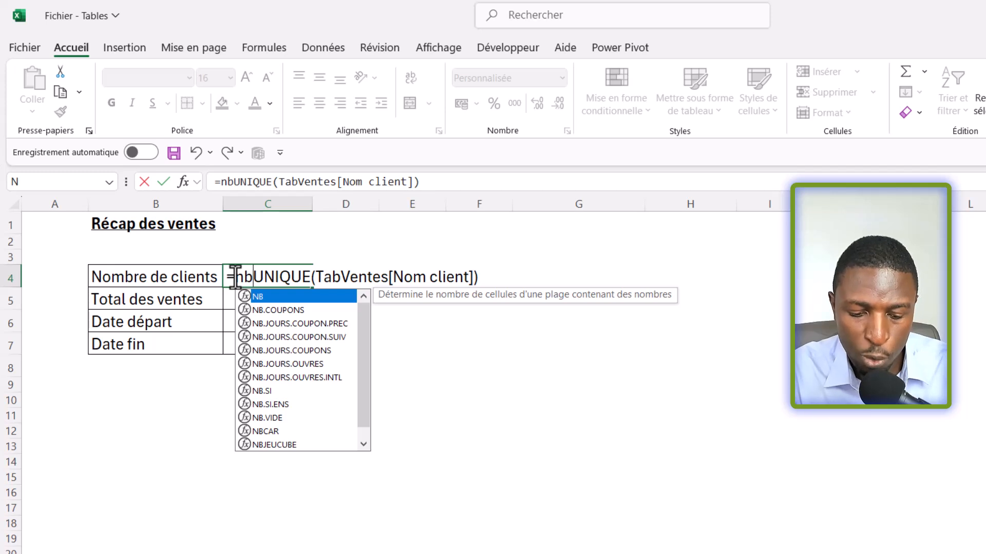
{"action": "left_click", "coordinate": [363, 443]}
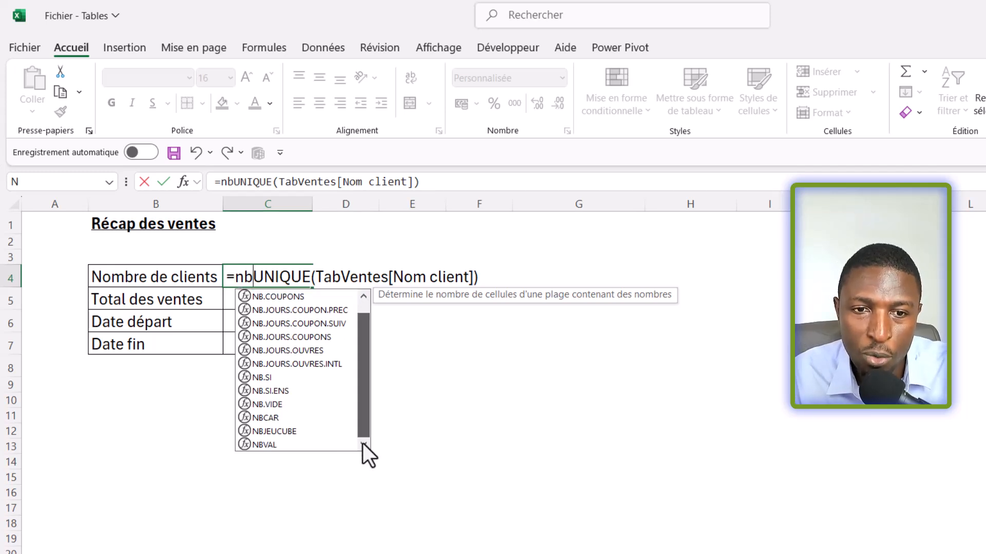
{"action": "double_click", "coordinate": [282, 444]}
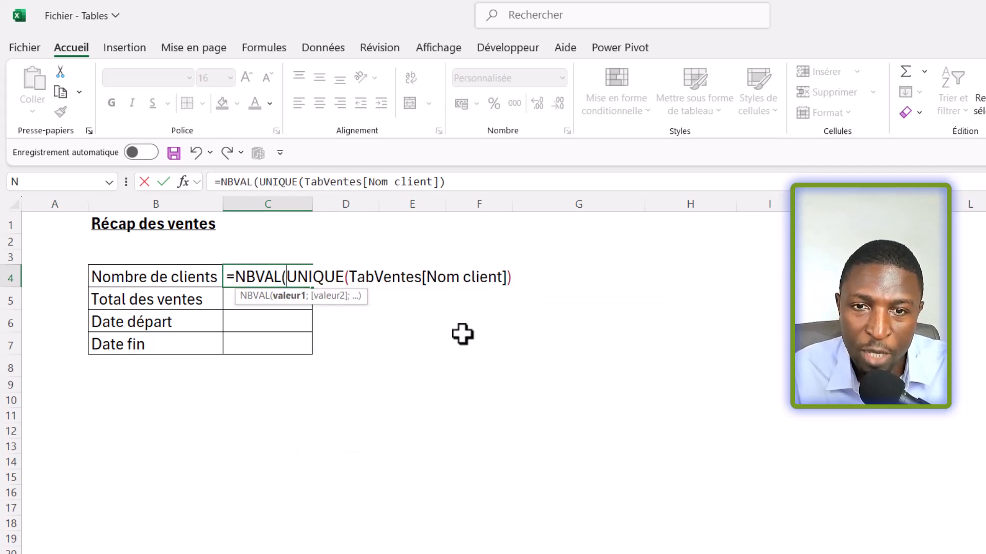
{"action": "left_click", "coordinate": [512, 279]}
{"action": "type", "text": ")"}
{"action": "key", "text": "Return"}
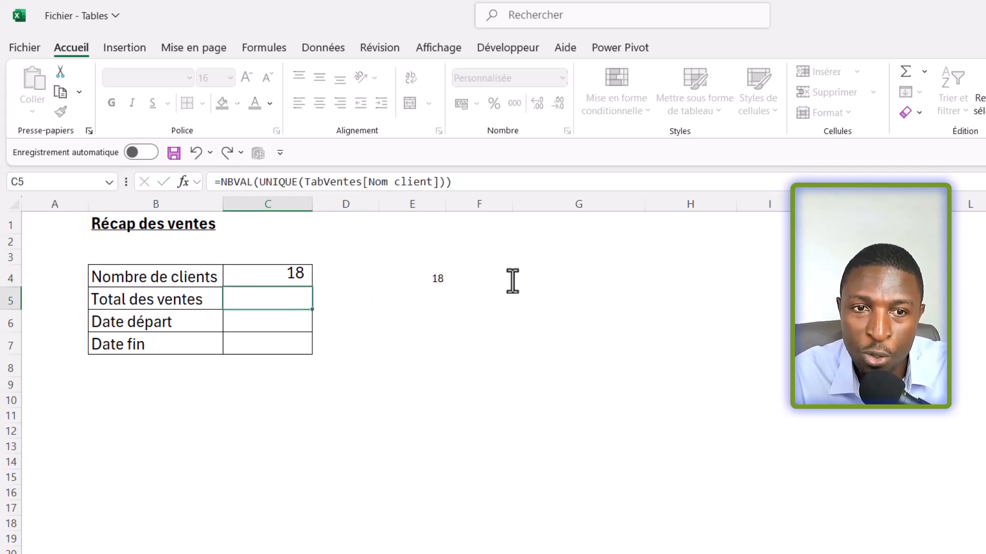
{"action": "left_click", "coordinate": [255, 277]}
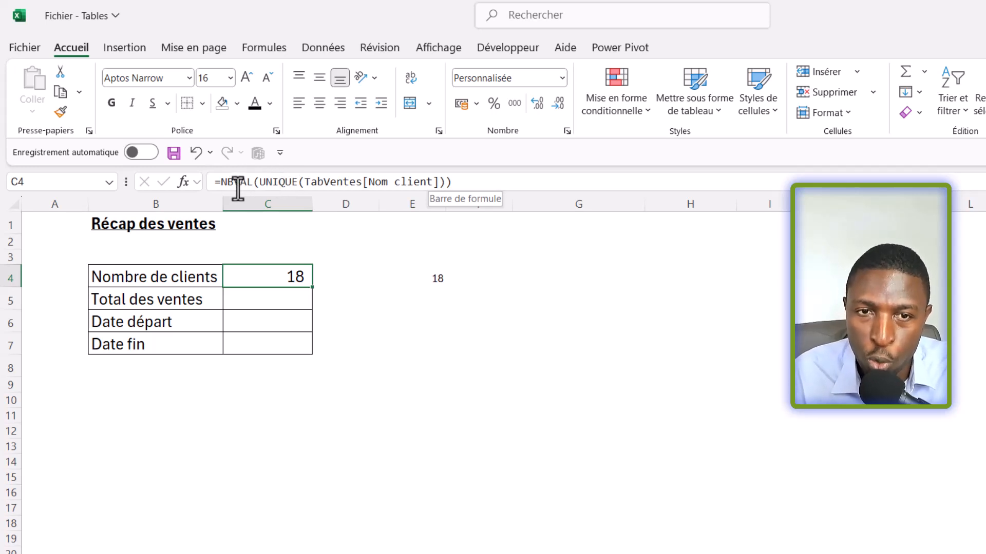
{"action": "left_click", "coordinate": [408, 273]}
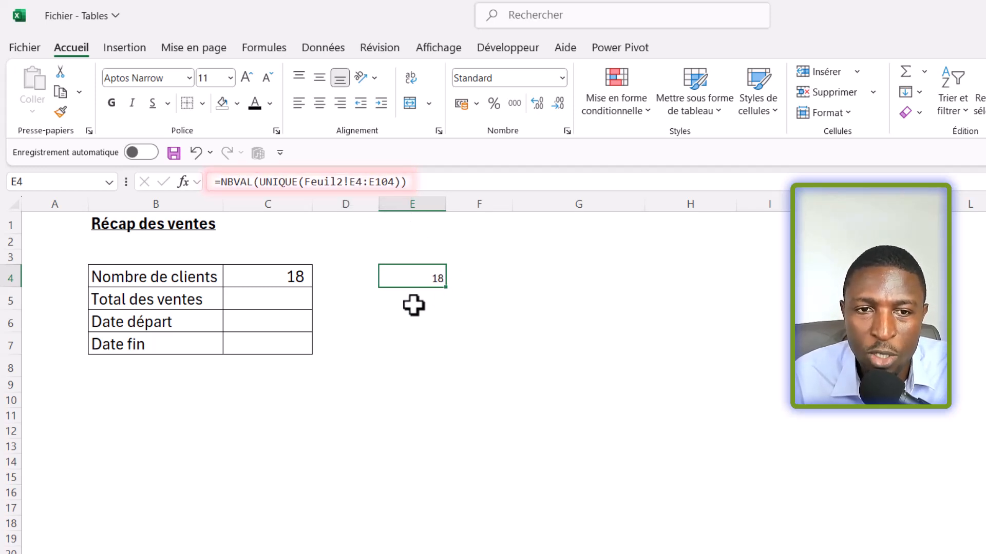
Step: Enter =SOMME(TabVentes[Ventes]) in the Total des ventes cell C5
{"action": "left_click", "coordinate": [274, 308]}
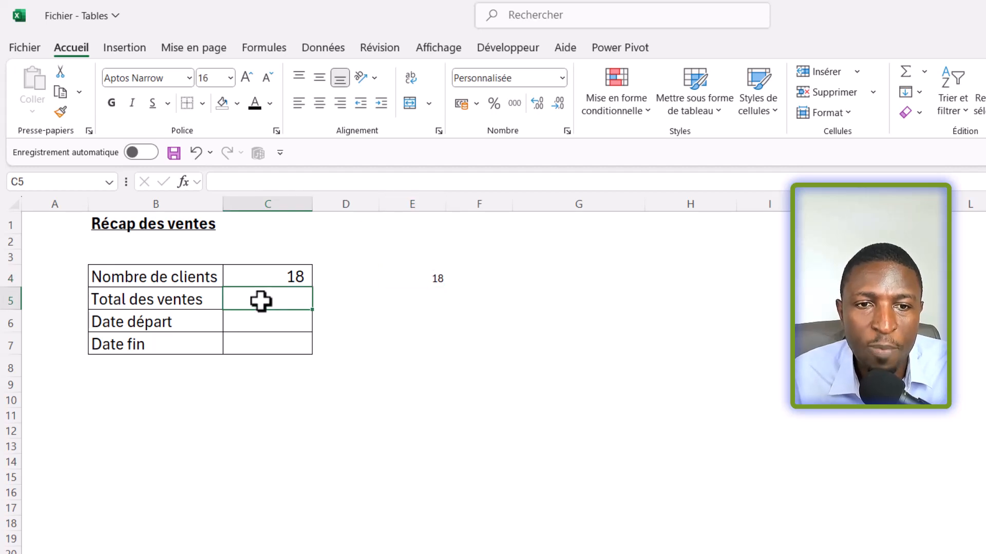
{"action": "type", "text": "=SOMME("}
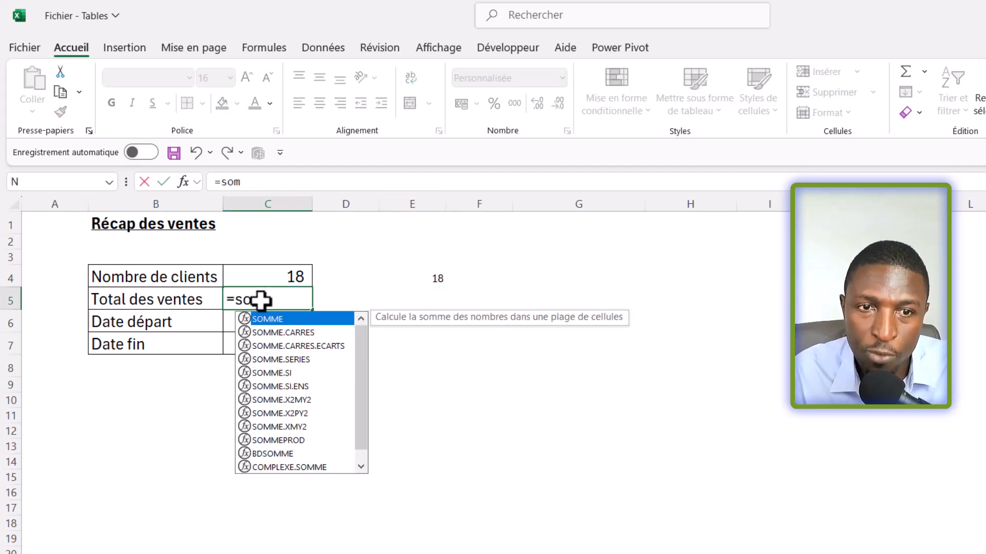
{"action": "type", "text": "tab"}
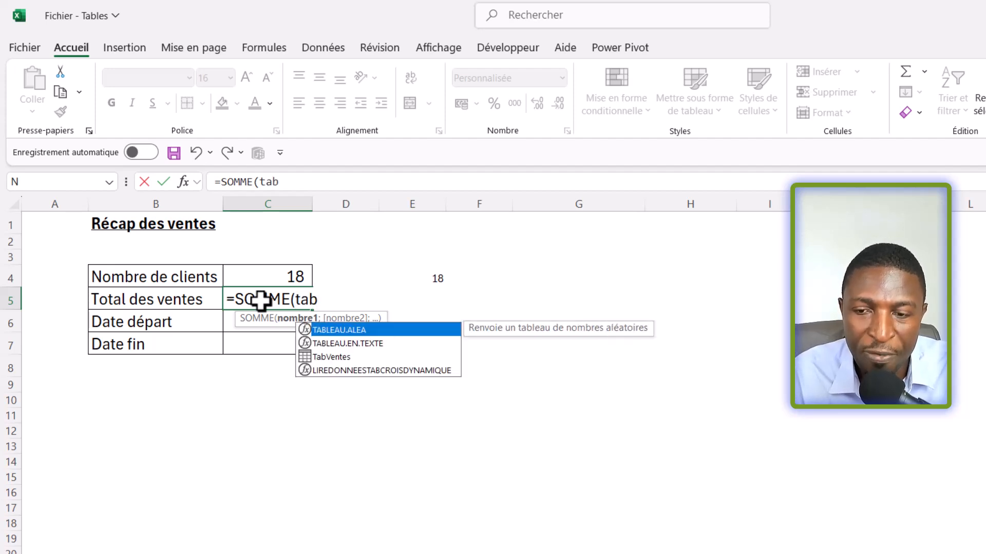
{"action": "key", "text": "Down"}
{"action": "key", "text": "Down"}
{"action": "key", "text": "Tab"}
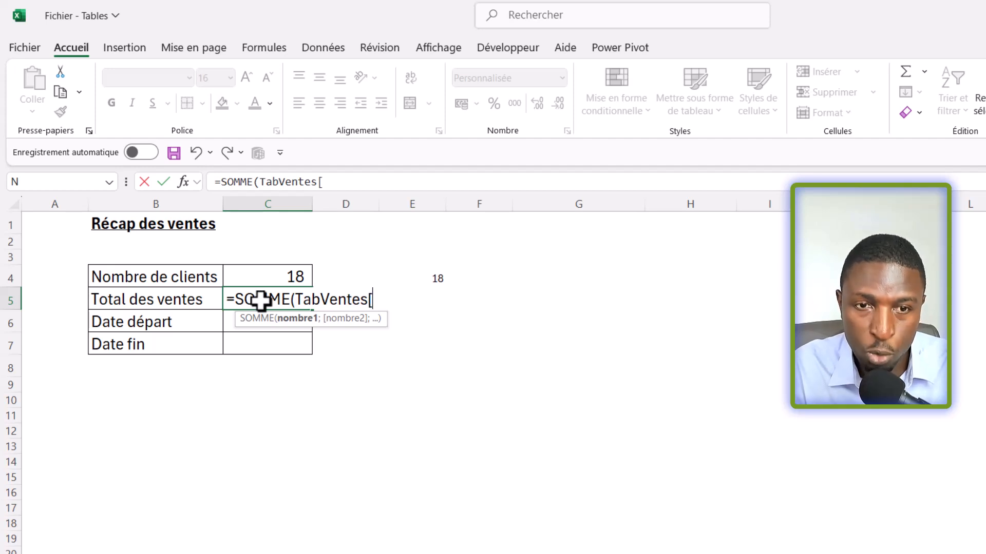
{"action": "type", "text": "["}
{"action": "key", "text": "Down"}
{"action": "key", "text": "Down"}
{"action": "key", "text": "Down"}
{"action": "key", "text": "Down"}
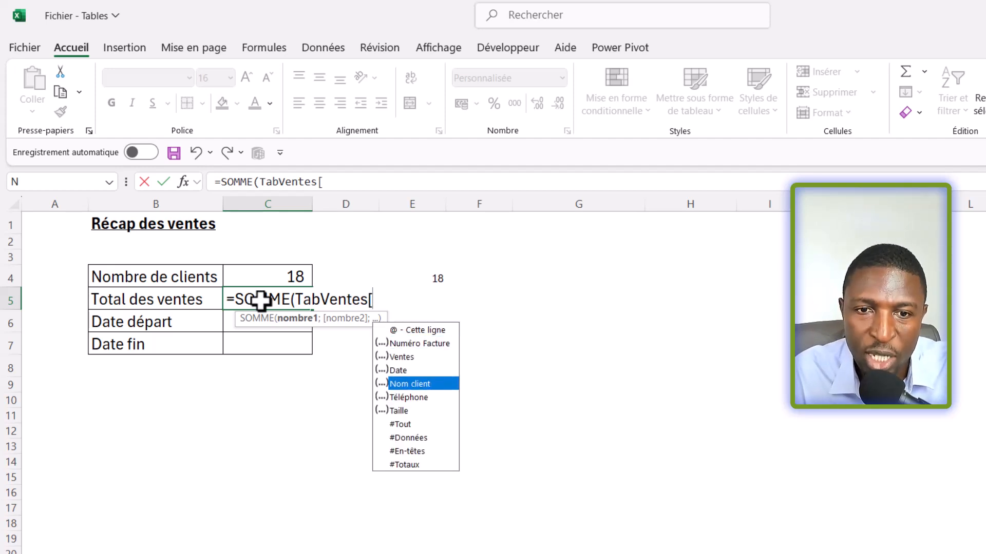
{"action": "key", "text": "Up"}
{"action": "key", "text": "Up"}
{"action": "key", "text": "Tab"}
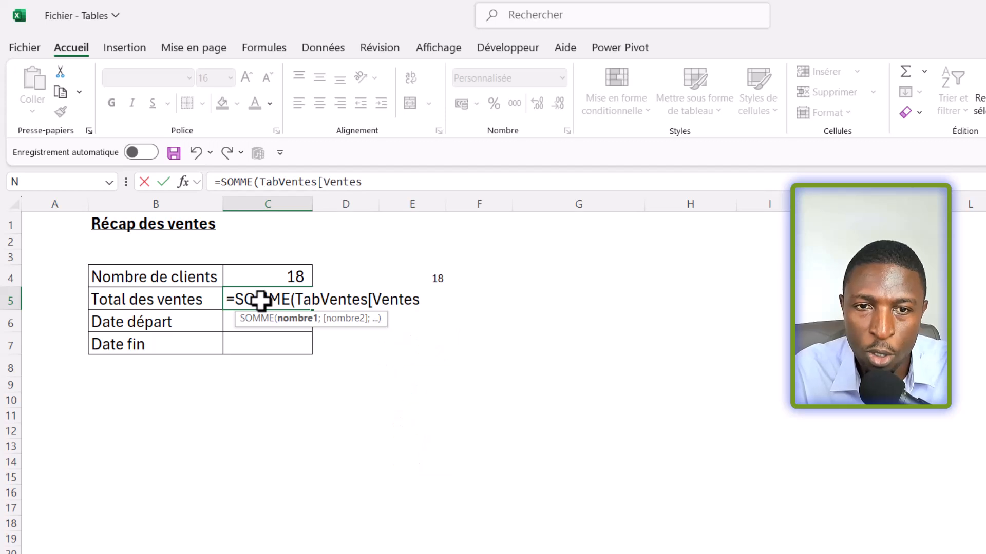
{"action": "type", "text": "]"}
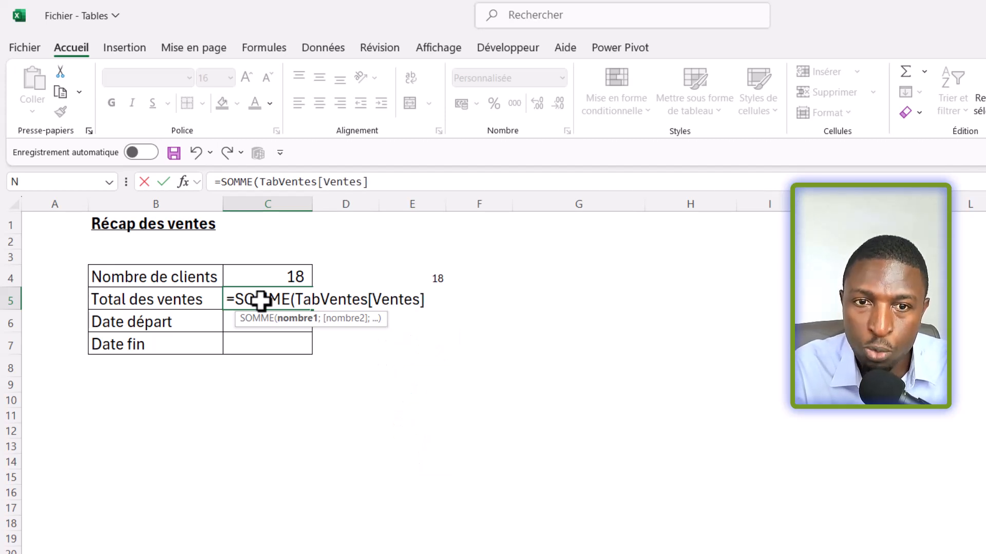
{"action": "type", "text": ")"}
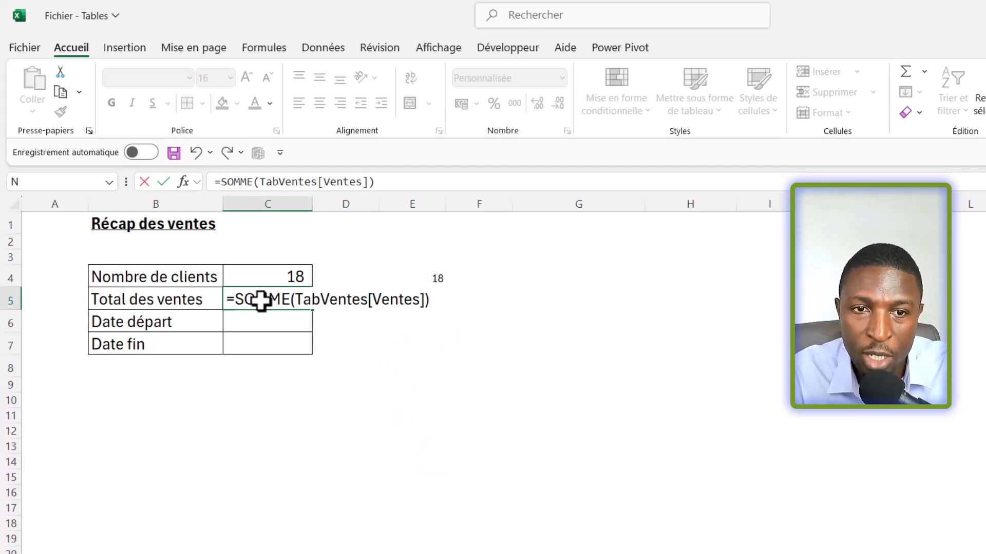
{"action": "key", "text": "Return"}
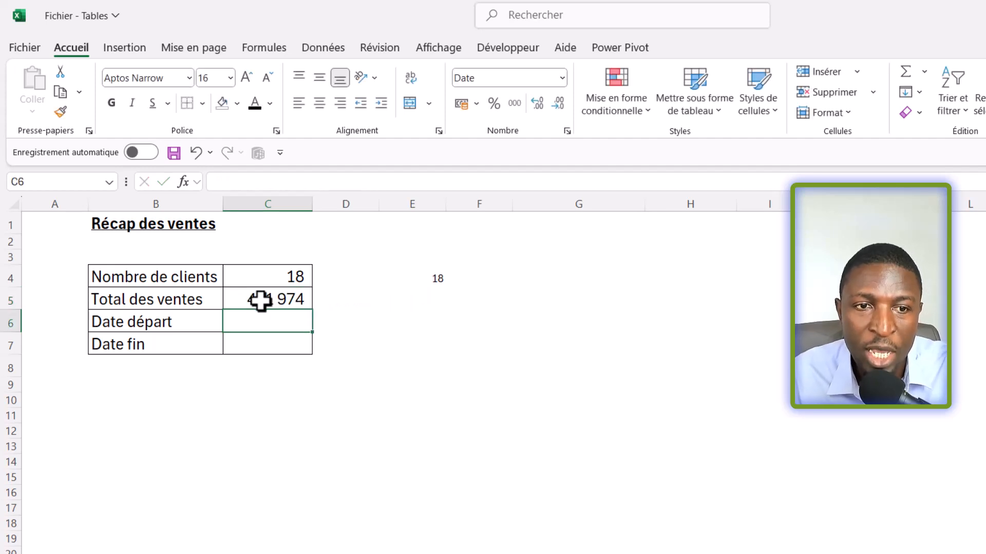
Step: Enter =MIN(TabVentes[Date]) in the Date départ cell C6 to return the earliest sale date
{"action": "type", "text": "m"}
{"action": "key", "text": "BackSpace"}
{"action": "type", "text": "=mi"}
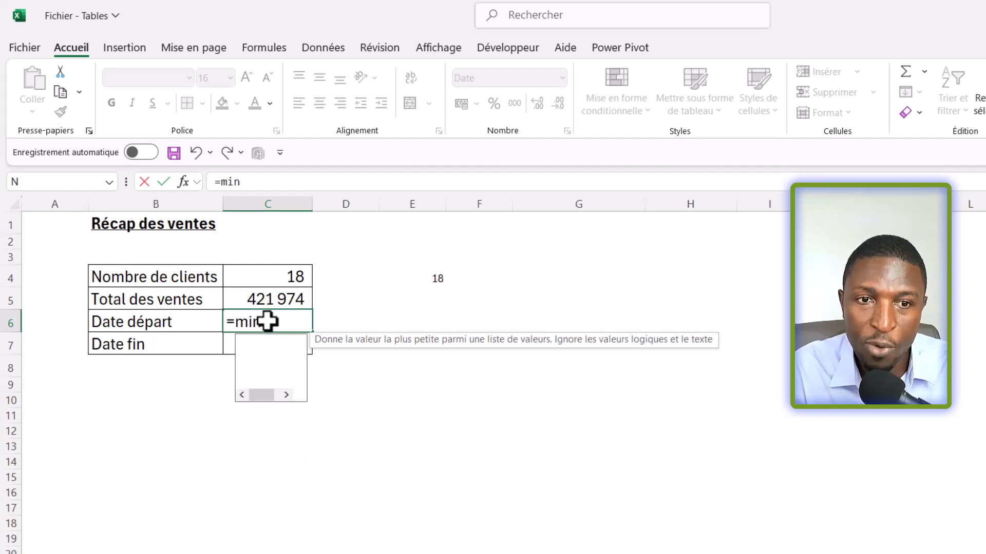
{"action": "type", "text": "n"}
{"action": "key", "text": "Tab"}
{"action": "type", "text": "tab"}
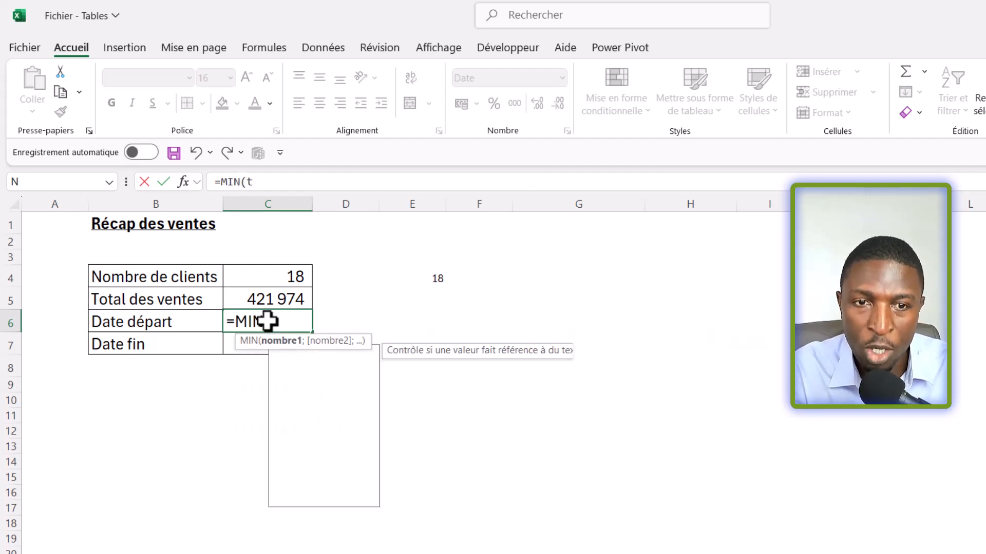
{"action": "key", "text": "Down"}
{"action": "key", "text": "Down"}
{"action": "key", "text": "Tab"}
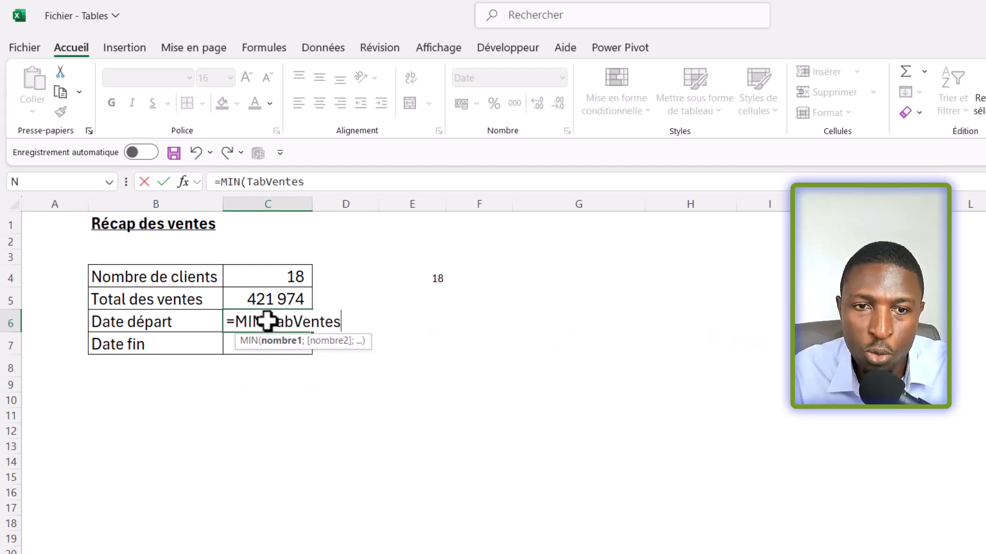
{"action": "type", "text": "["}
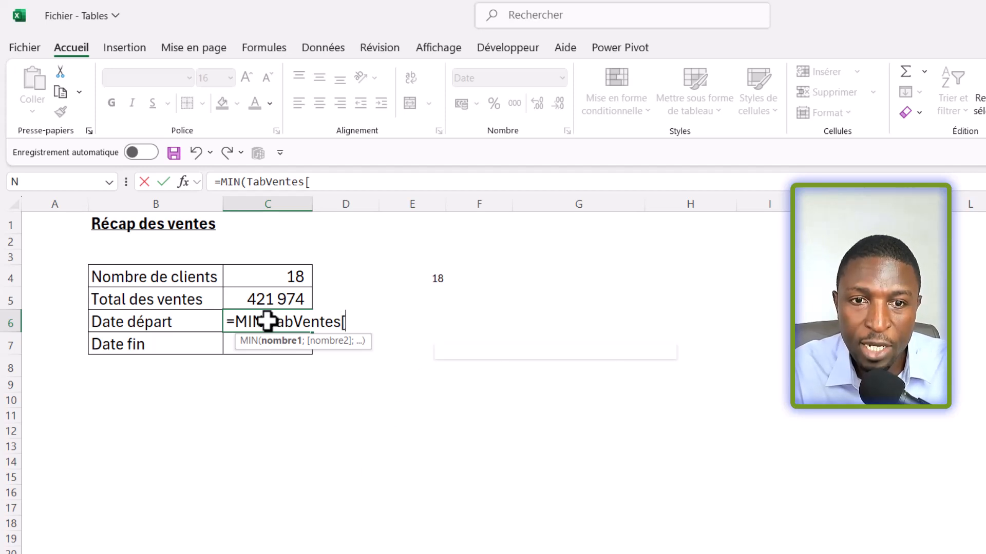
{"action": "key", "text": "Down"}
{"action": "key", "text": "Down"}
{"action": "key", "text": "Down"}
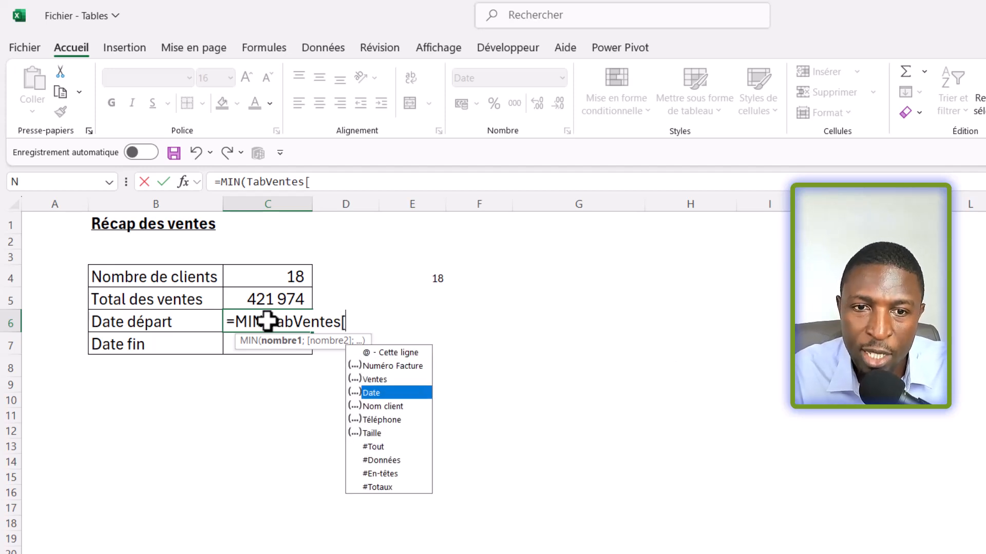
{"action": "key", "text": "Tab"}
{"action": "type", "text": "])"}
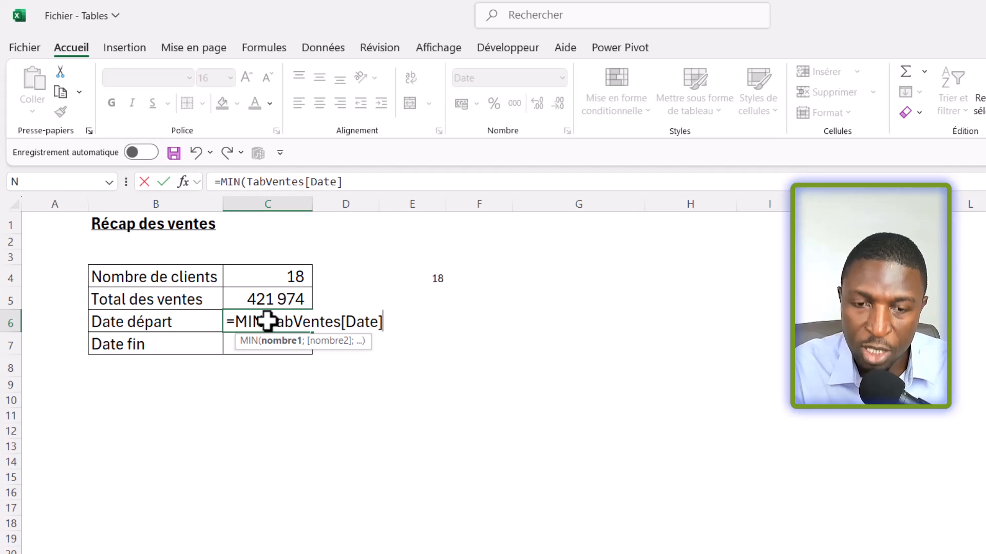
{"action": "key", "text": "Return"}
{"action": "left_click", "coordinate": [267, 321]}
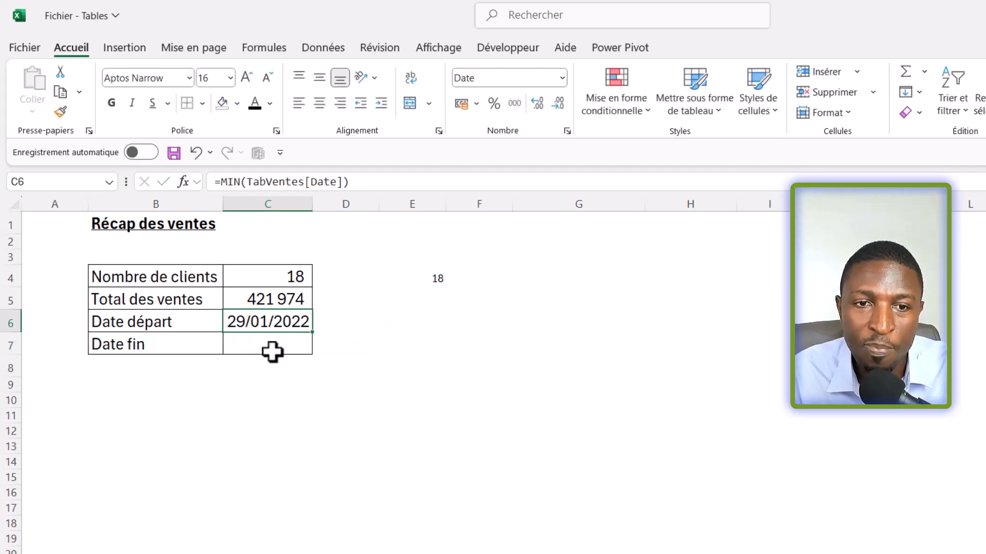
Step: Enter =MAX(TabVentes[Date]) in the Date fin cell C7 to return the latest sale date
{"action": "left_click", "coordinate": [272, 350]}
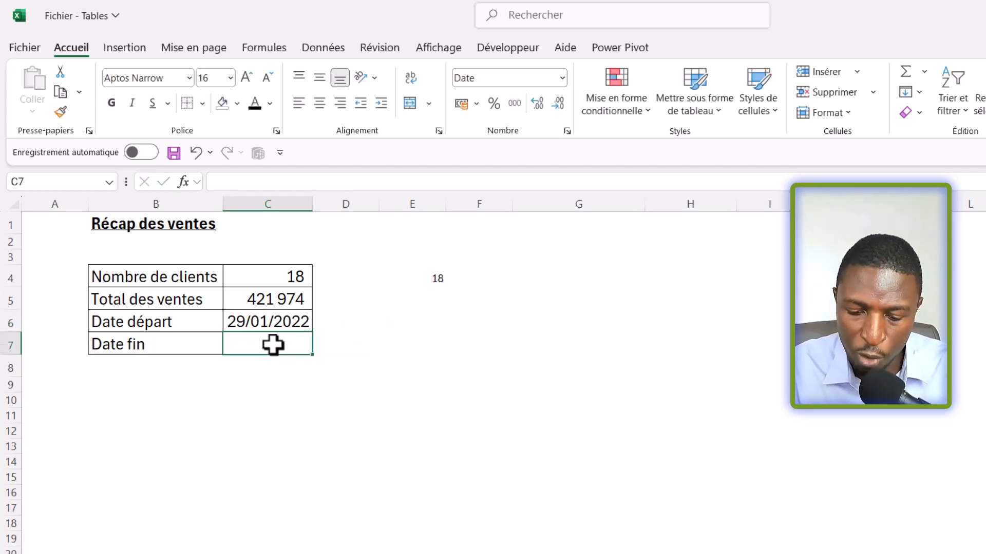
{"action": "type", "text": "=max"}
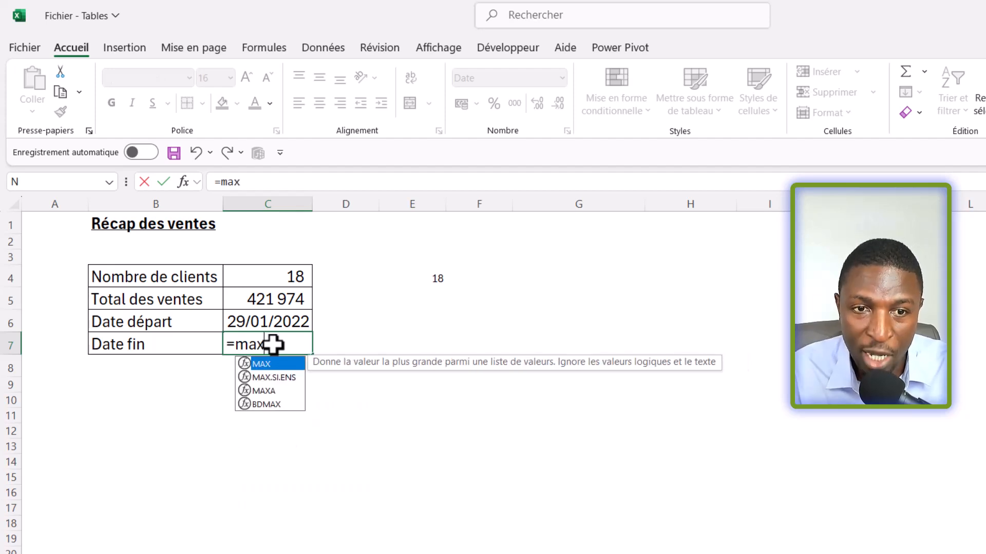
{"action": "type", "text": "(ta"}
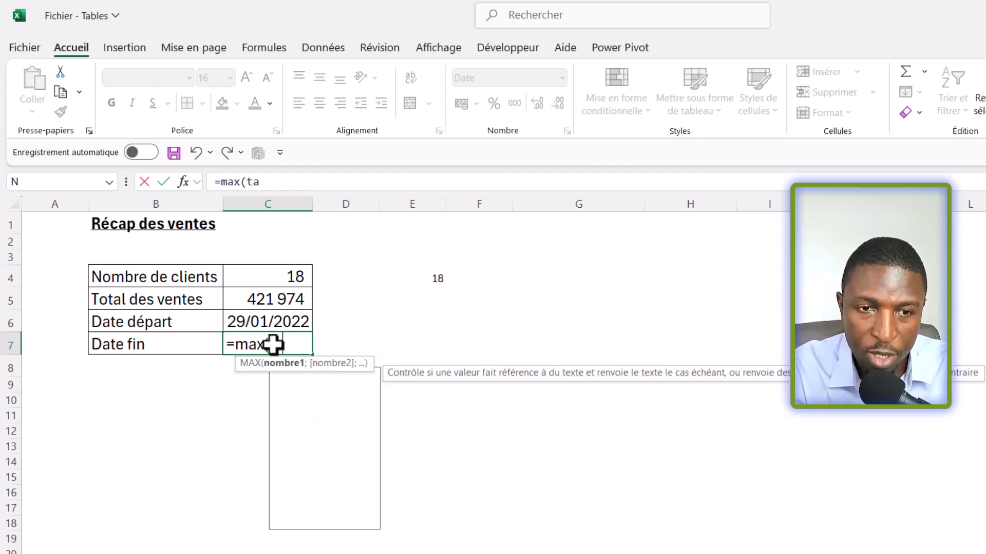
{"action": "type", "text": "b"}
{"action": "key", "text": "Down"}
{"action": "key", "text": "Down"}
{"action": "key", "text": "Tab"}
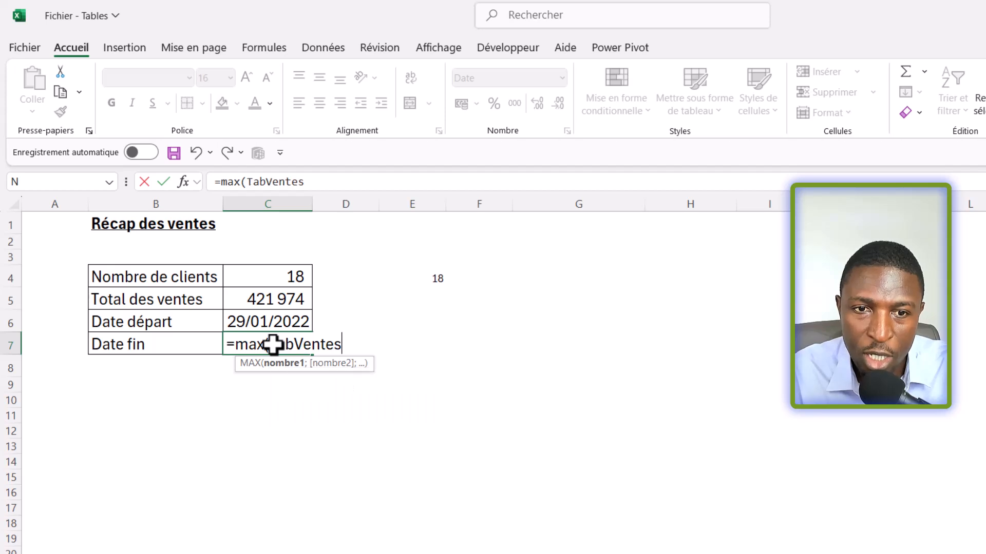
{"action": "type", "text": "["}
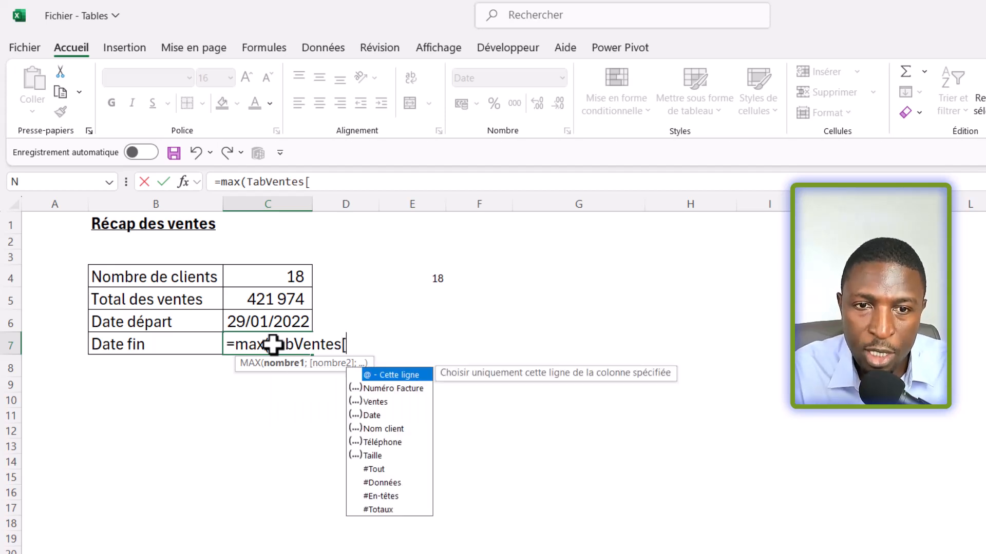
{"action": "key", "text": "Down"}
{"action": "key", "text": "Down"}
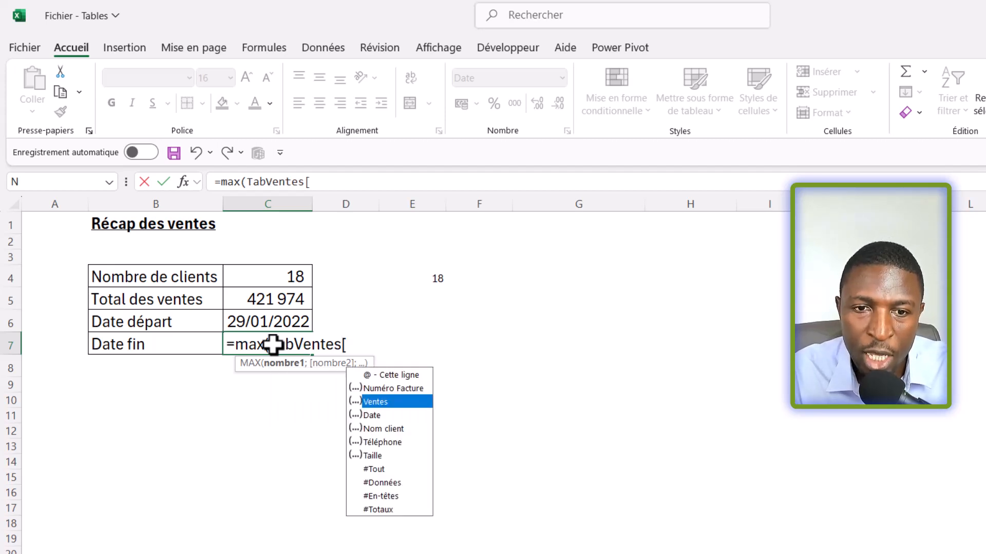
{"action": "key", "text": "Down"}
{"action": "key", "text": "Tab"}
{"action": "type", "text": "])"}
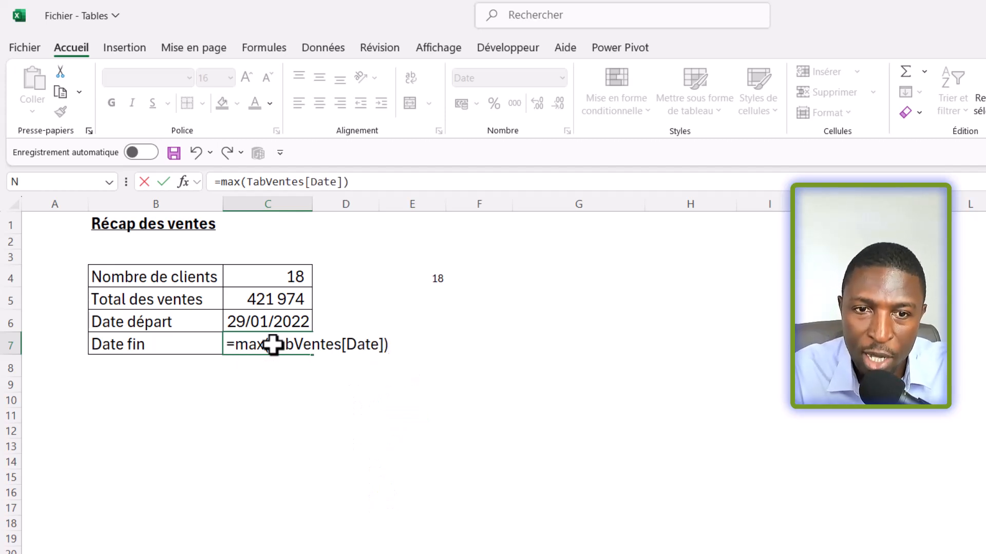
{"action": "key", "text": "Return"}
{"action": "left_click", "coordinate": [273, 345]}
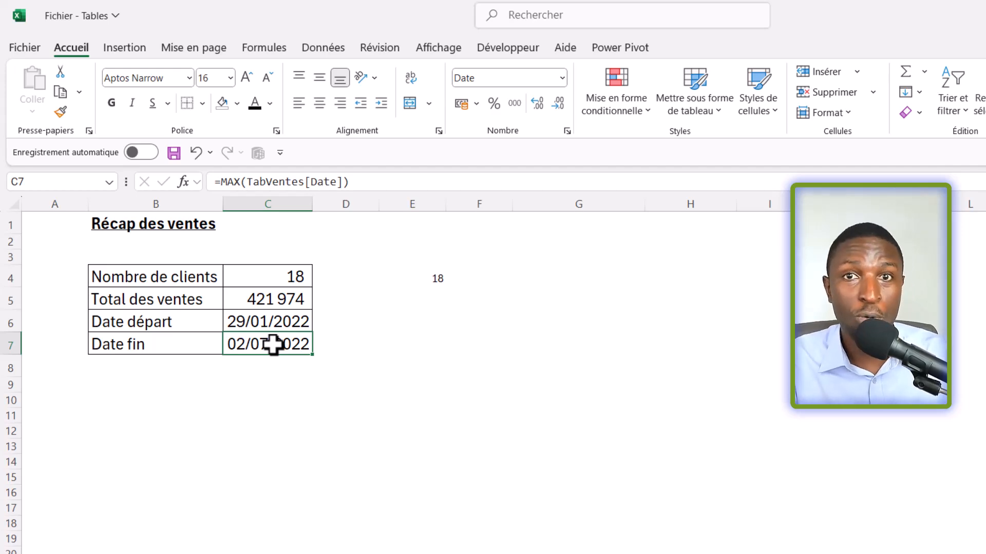
Step: Add a mois column to the sales table on Feuil2 by entering that header in H3, adjacent to Taille
{"action": "key", "text": "ctrl+Page_Up"}
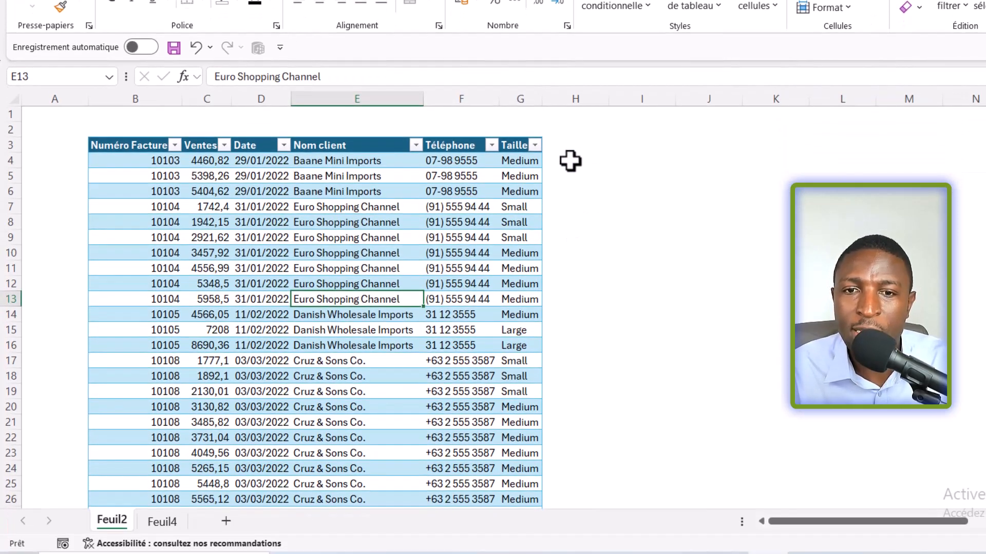
{"action": "left_click", "coordinate": [578, 174]}
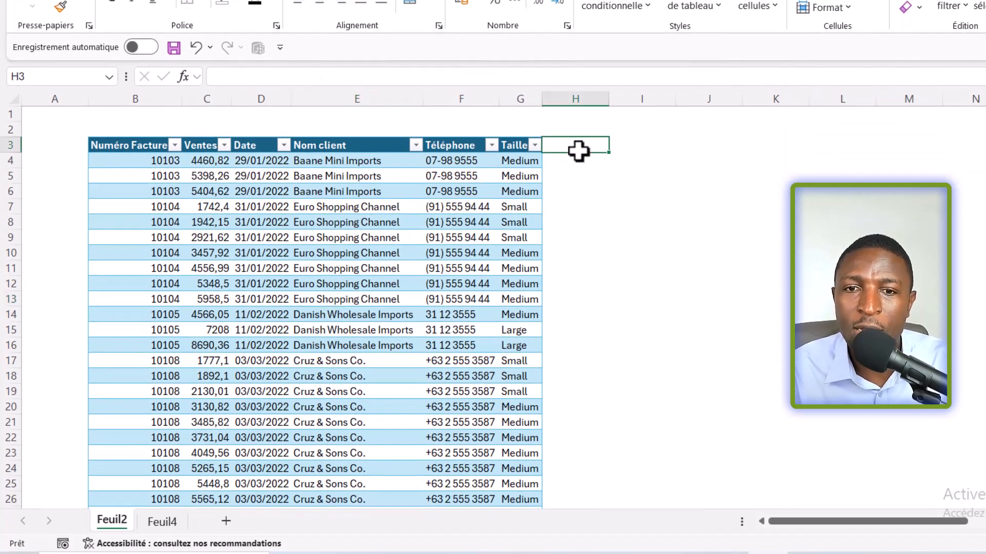
{"action": "type", "text": "mois"}
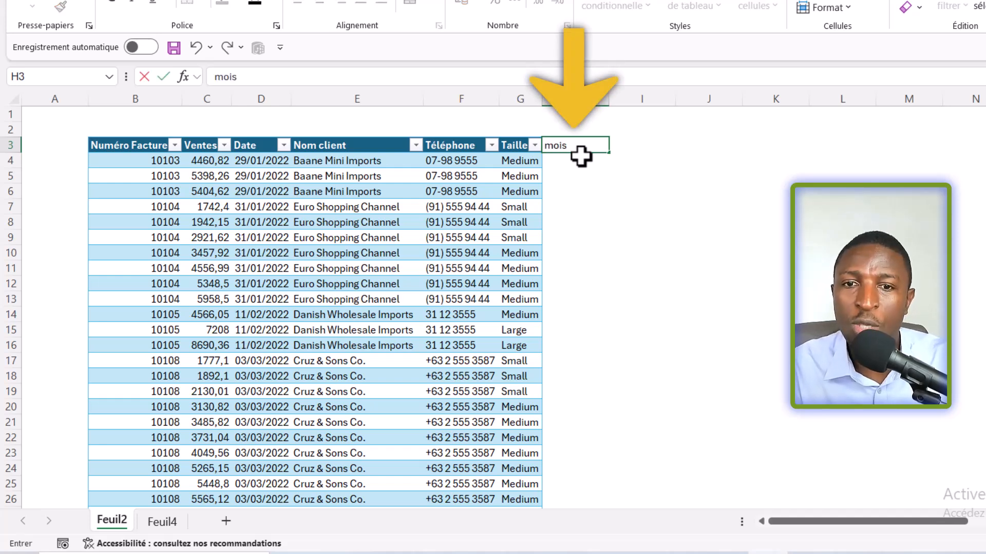
{"action": "key", "text": "Return"}
Step: Add two rows directly below the table's last record by entering invoice numbers in B105 and B106
{"action": "scroll", "coordinate": [346, 321], "scroll_direction": "down", "scroll_amount": 6}
{"action": "scroll", "coordinate": [345, 321], "scroll_direction": "down", "scroll_amount": 6}
{"action": "left_click", "coordinate": [369, 187]}
{"action": "key", "text": "ctrl+Down"}
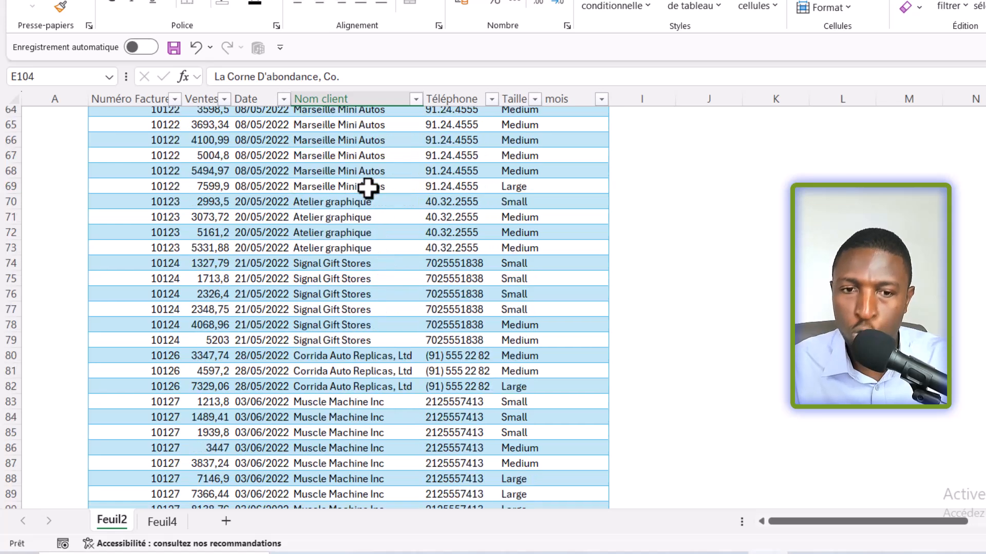
{"action": "scroll", "coordinate": [164, 324], "scroll_direction": "down", "scroll_amount": 5}
{"action": "left_click", "coordinate": [154, 282]}
{"action": "type", "text": "10135"}
{"action": "key", "text": "Return"}
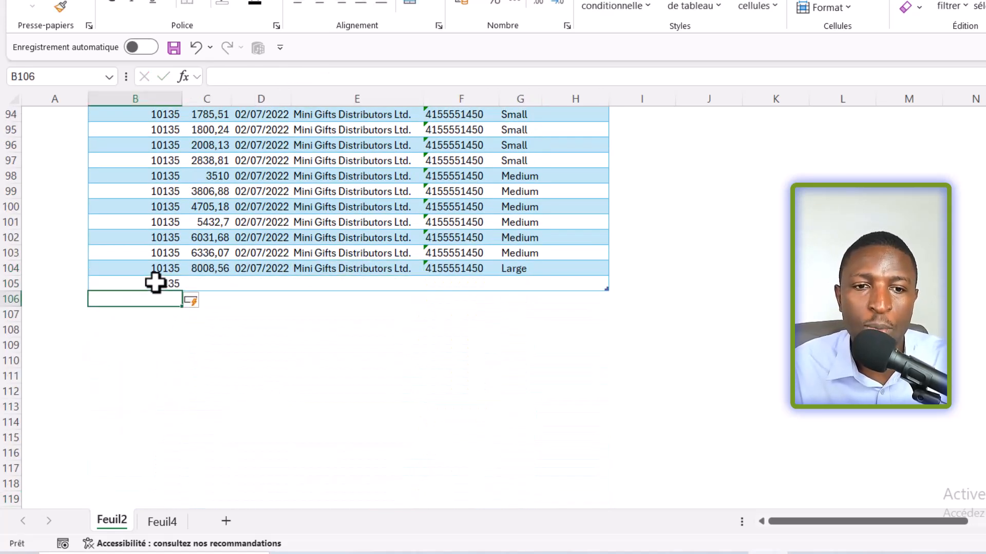
{"action": "type", "text": "102"}
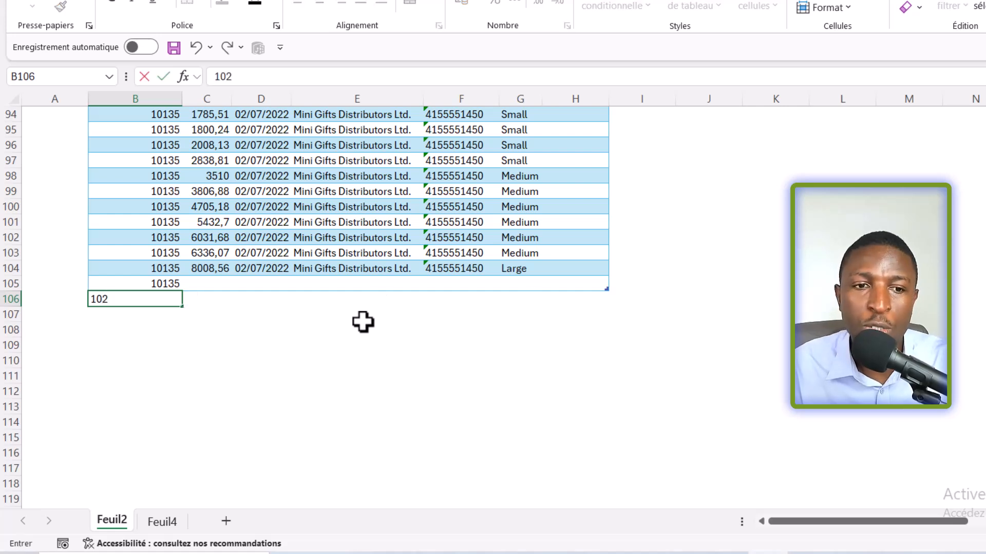
{"action": "key", "text": "Return"}
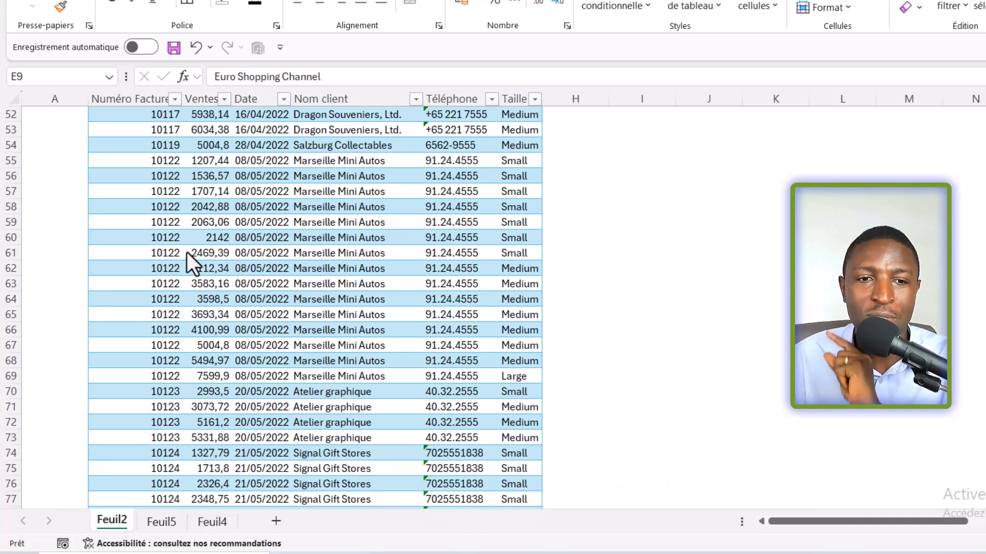
Step: Compare how the Feuil2 table headers display further down the sheet with a cell selected inside and outside the table
{"action": "left_click", "coordinate": [249, 177]}
{"action": "scroll", "coordinate": [323, 267], "scroll_direction": "up", "scroll_amount": 17}
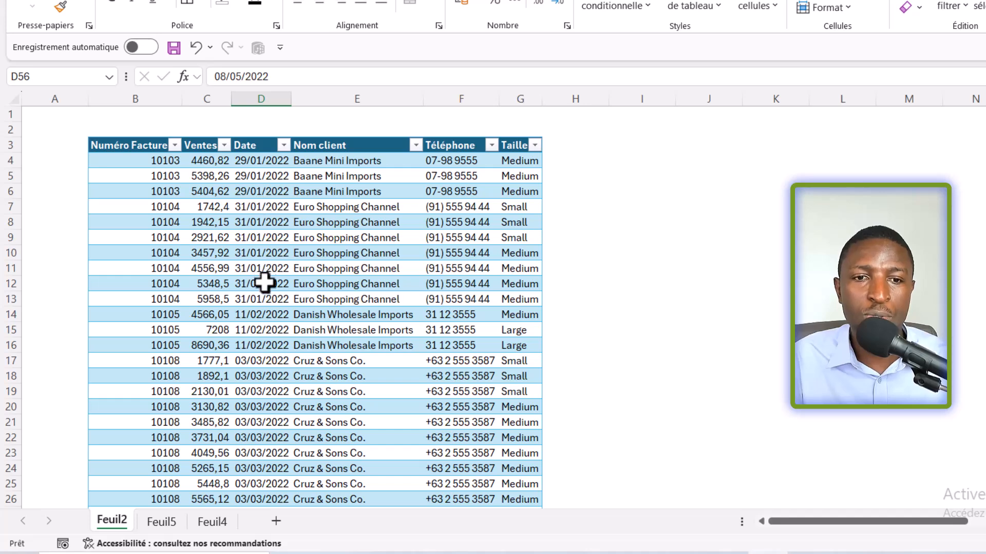
{"action": "left_click", "coordinate": [258, 254]}
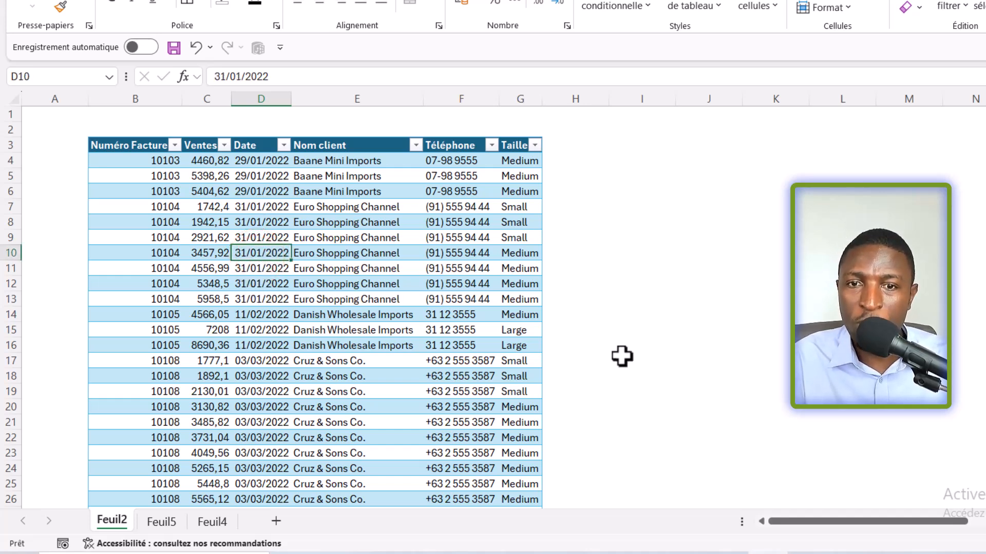
{"action": "scroll", "coordinate": [614, 352], "scroll_direction": "down", "scroll_amount": 19}
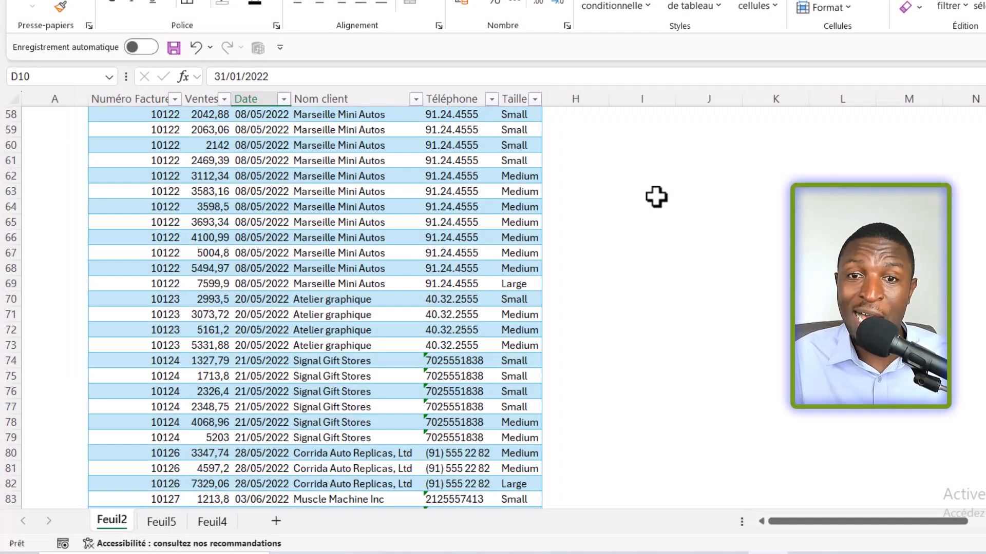
{"action": "left_click", "coordinate": [656, 197]}
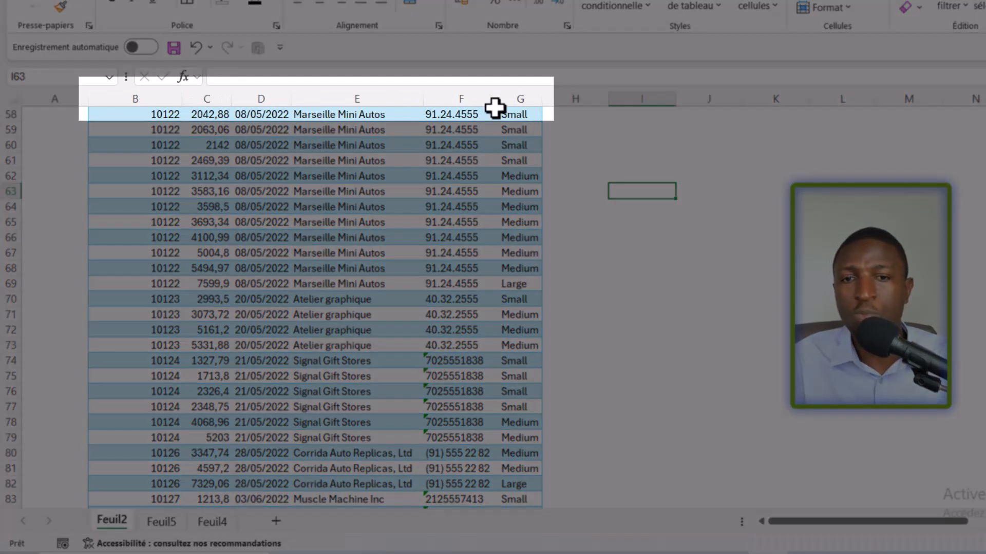
{"action": "left_click", "coordinate": [519, 284]}
{"action": "scroll", "coordinate": [516, 349], "scroll_direction": "down", "scroll_amount": 4}
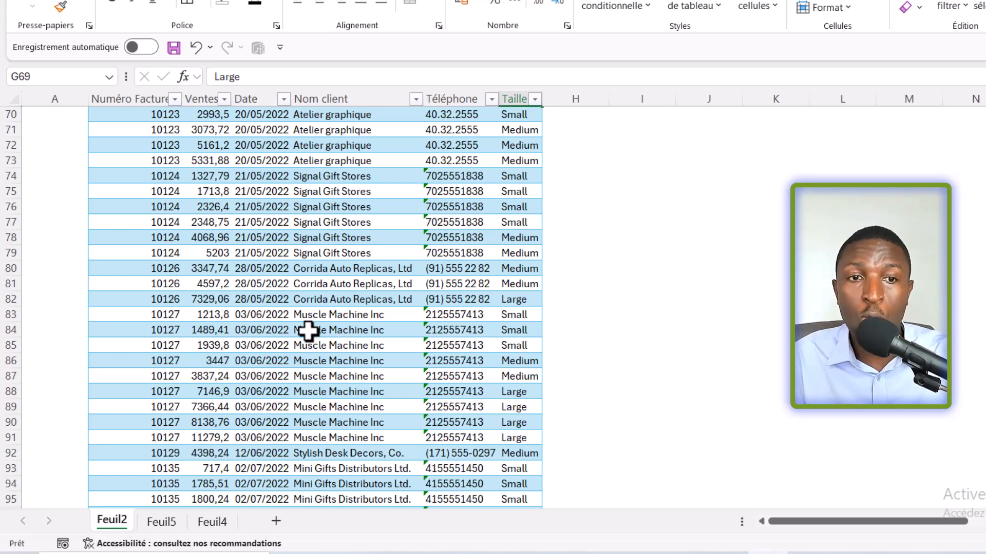
{"action": "left_click", "coordinate": [216, 419]}
{"action": "left_click", "coordinate": [264, 426]}
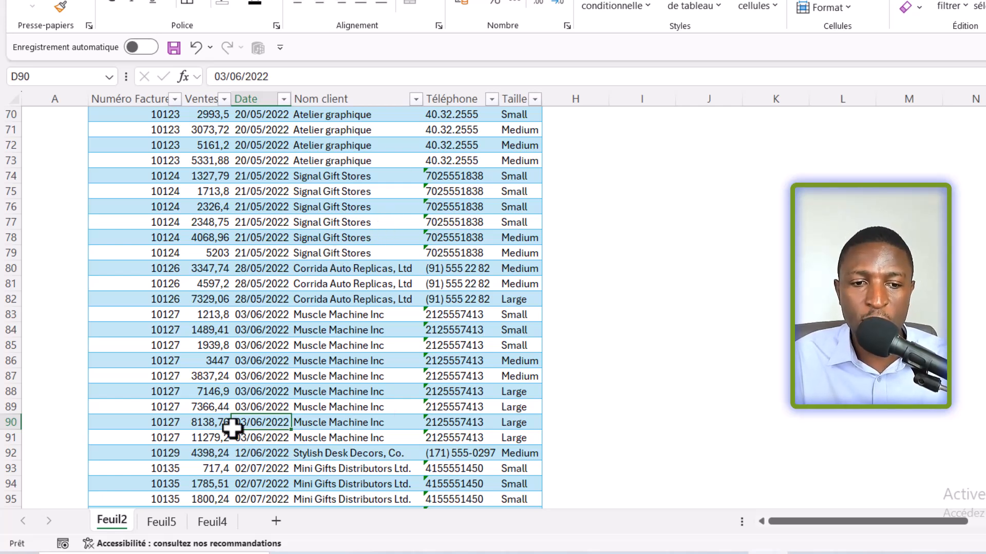
Step: Switch to Feuil5 and check whether the plain range's headers stay in view down to its last row
{"action": "left_click", "coordinate": [156, 522]}
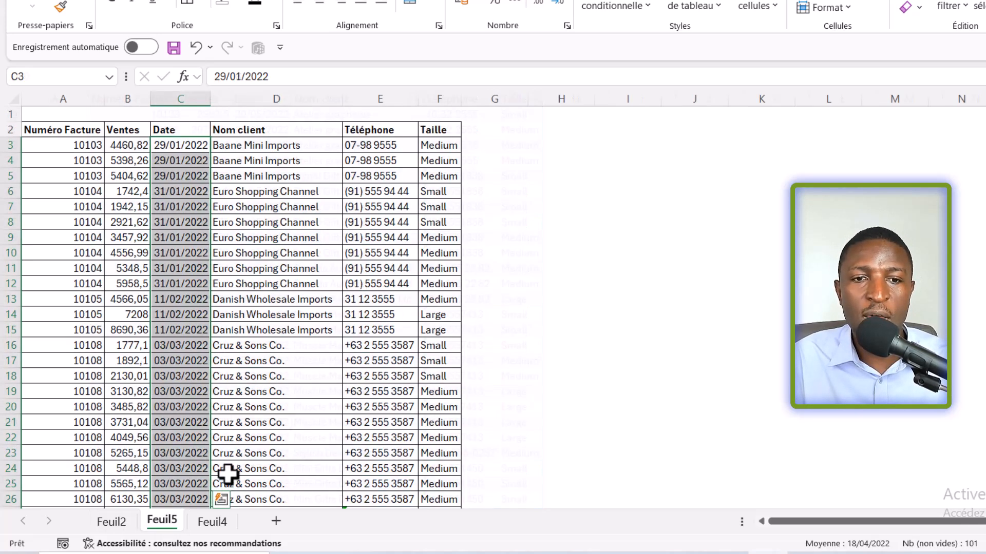
{"action": "left_click", "coordinate": [221, 254]}
{"action": "left_click", "coordinate": [180, 210]}
{"action": "scroll", "coordinate": [250, 322], "scroll_direction": "down", "scroll_amount": 20}
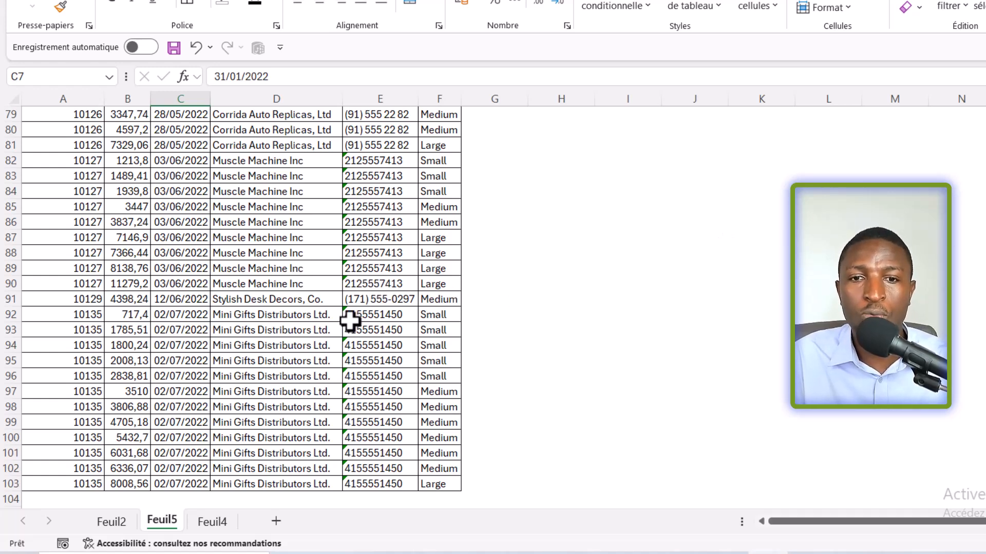
{"action": "scroll", "coordinate": [353, 323], "scroll_direction": "up", "scroll_amount": 15}
{"action": "scroll", "coordinate": [353, 323], "scroll_direction": "up", "scroll_amount": 10}
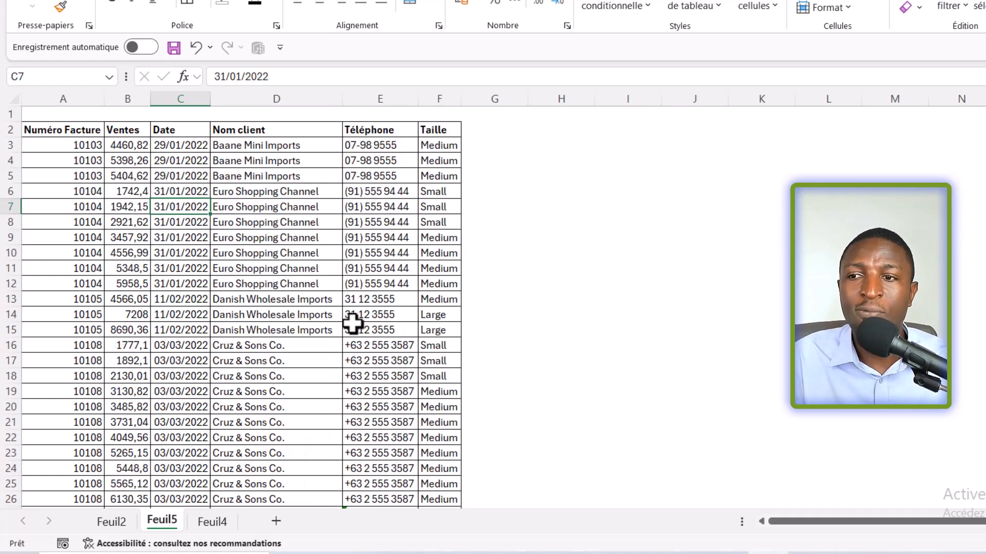
Step: Freeze the panes on Feuil5 above row 3 to keep the header row in view, and check it further down
{"action": "left_click", "coordinate": [8, 148]}
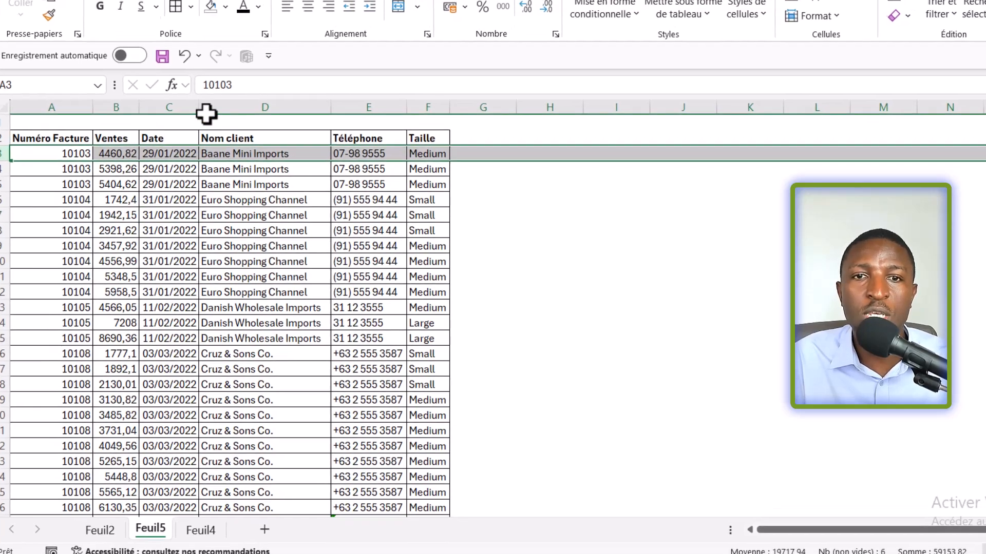
{"action": "left_click", "coordinate": [318, 26]}
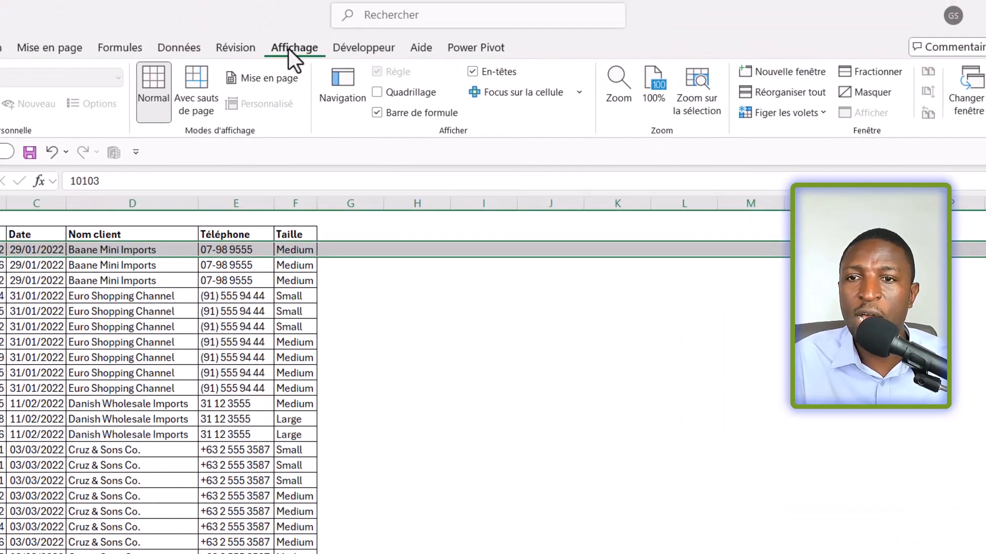
{"action": "left_click", "coordinate": [817, 116]}
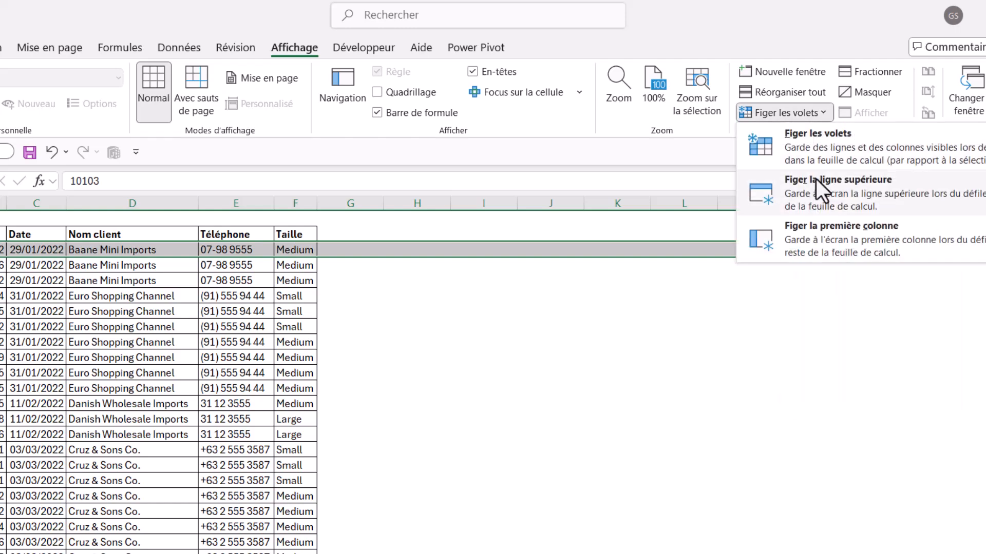
{"action": "left_click", "coordinate": [824, 146]}
{"action": "left_click", "coordinate": [140, 308]}
{"action": "scroll", "coordinate": [159, 334], "scroll_direction": "down", "scroll_amount": 15}
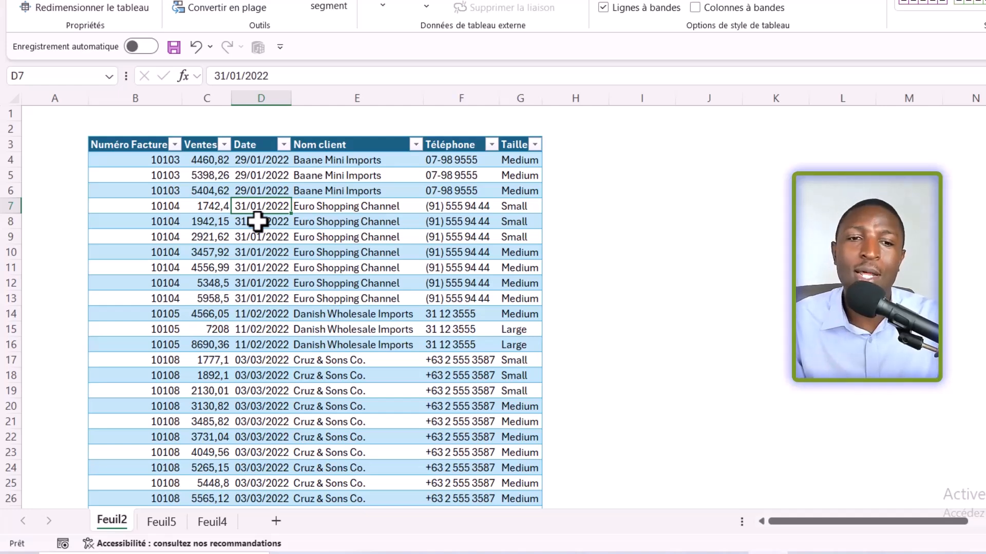
Step: Examine the Feuil2 table's header cells and the sort and numeric filter options of the Ventes column
{"action": "left_click", "coordinate": [135, 146]}
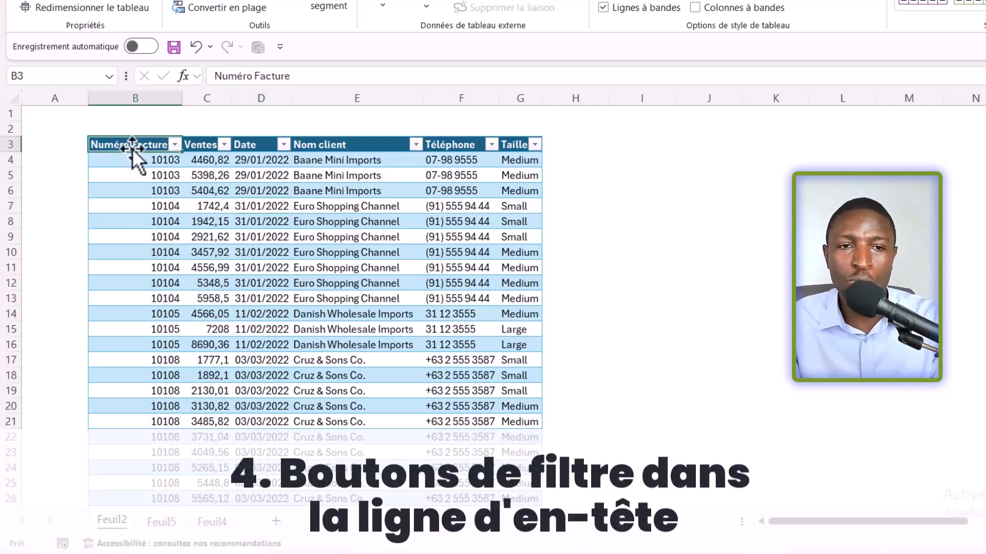
{"action": "left_click", "coordinate": [186, 145]}
{"action": "left_click", "coordinate": [175, 144]}
{"action": "left_click", "coordinate": [225, 146]}
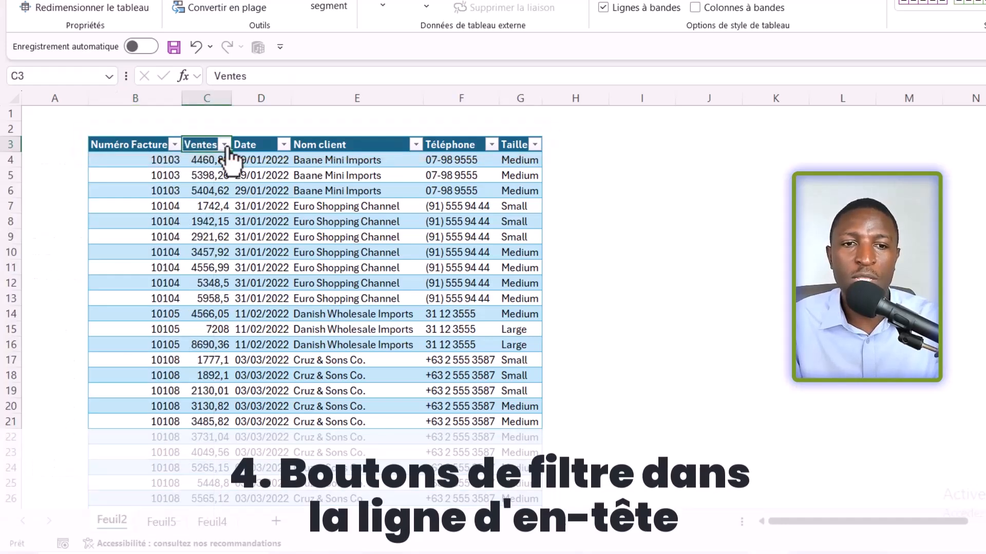
{"action": "left_click", "coordinate": [224, 145]}
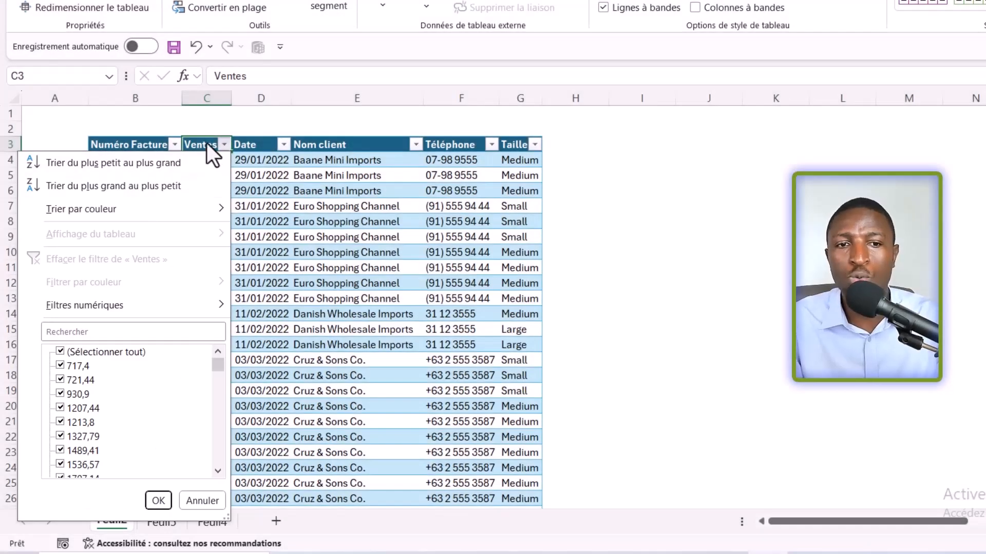
{"action": "left_click", "coordinate": [206, 144]}
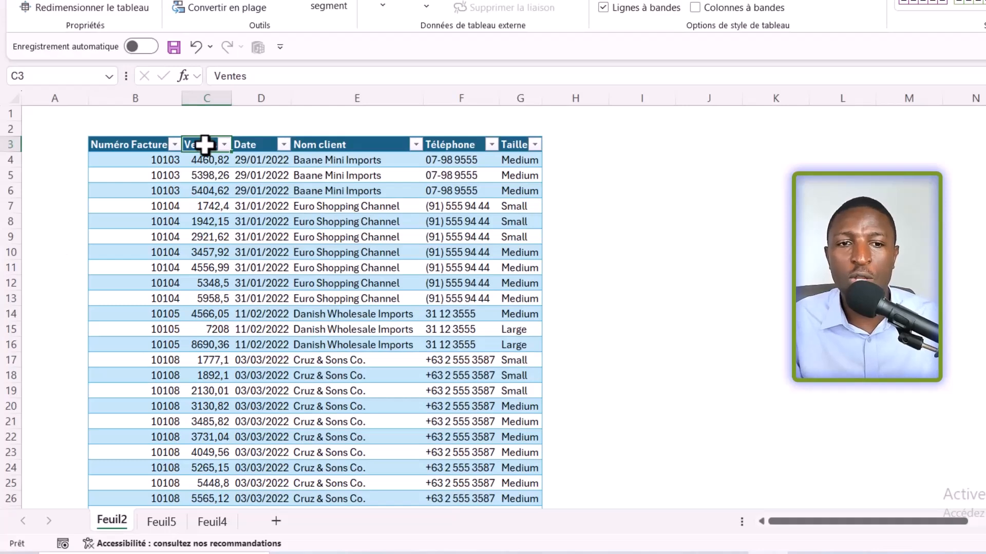
Step: Examine the sort, text filter and value list options of the Nom client column in the Feuil2 table
{"action": "left_click", "coordinate": [416, 145]}
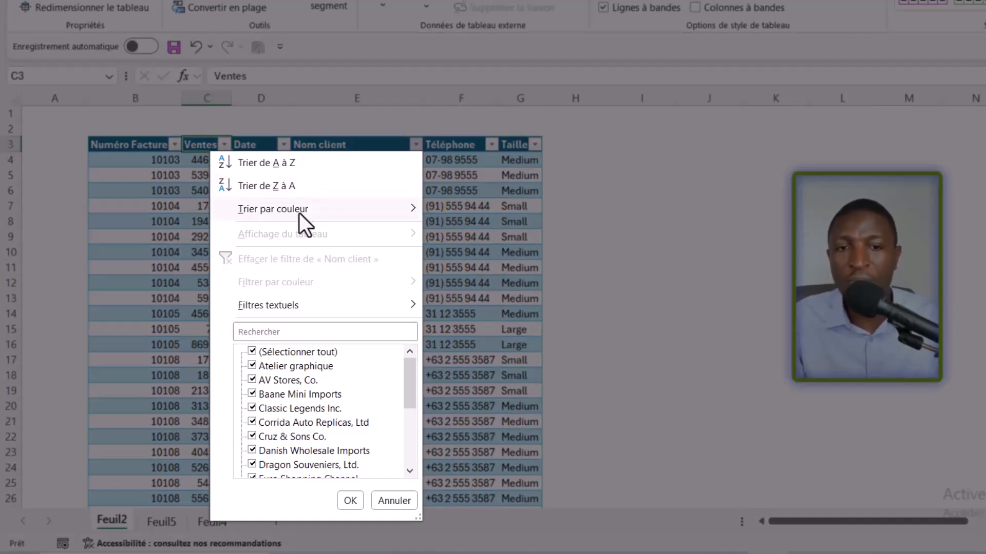
{"action": "mouse_move", "coordinate": [303, 213]}
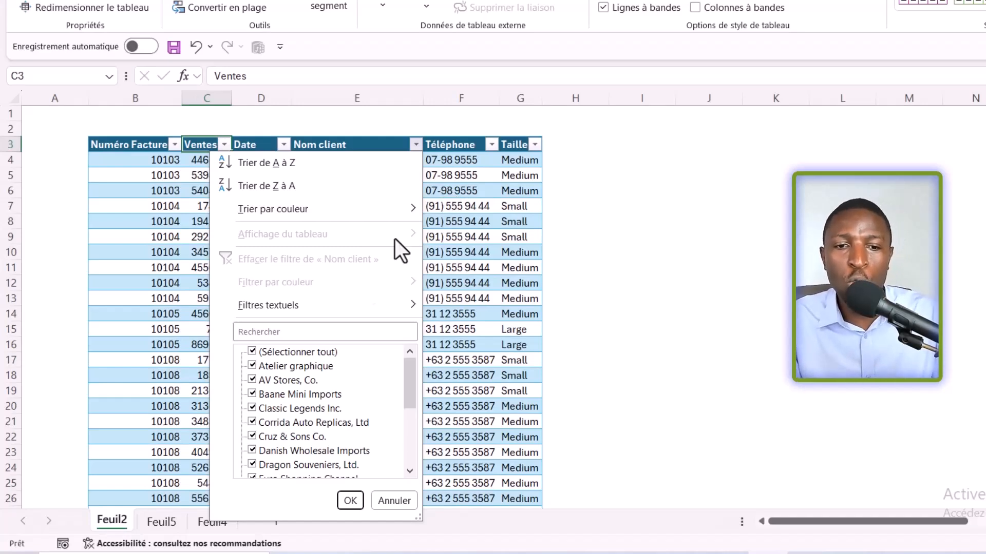
{"action": "mouse_move", "coordinate": [317, 308]}
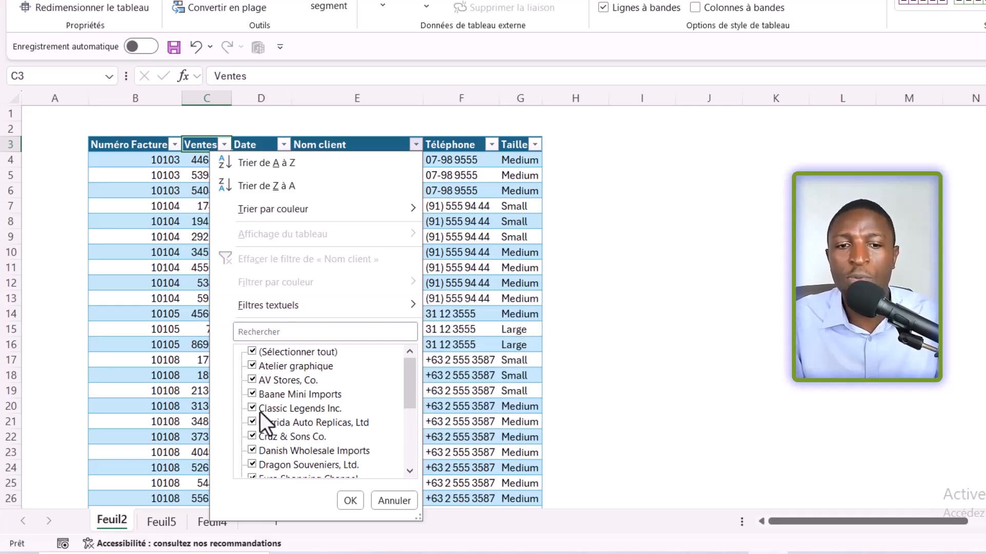
{"action": "left_click", "coordinate": [455, 288]}
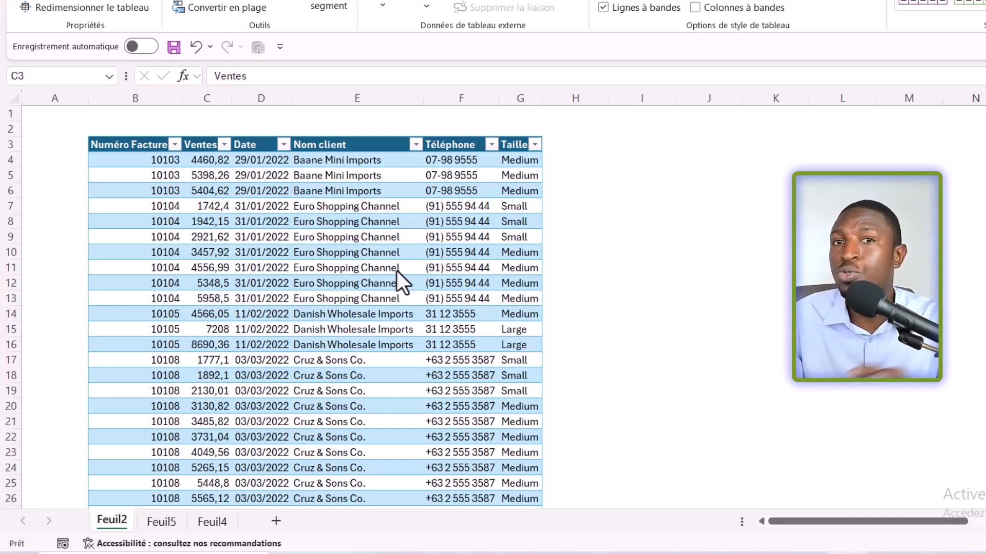
Step: Insert a slicer for the Nom client column of the TabVentes table
{"action": "left_click", "coordinate": [348, 160]}
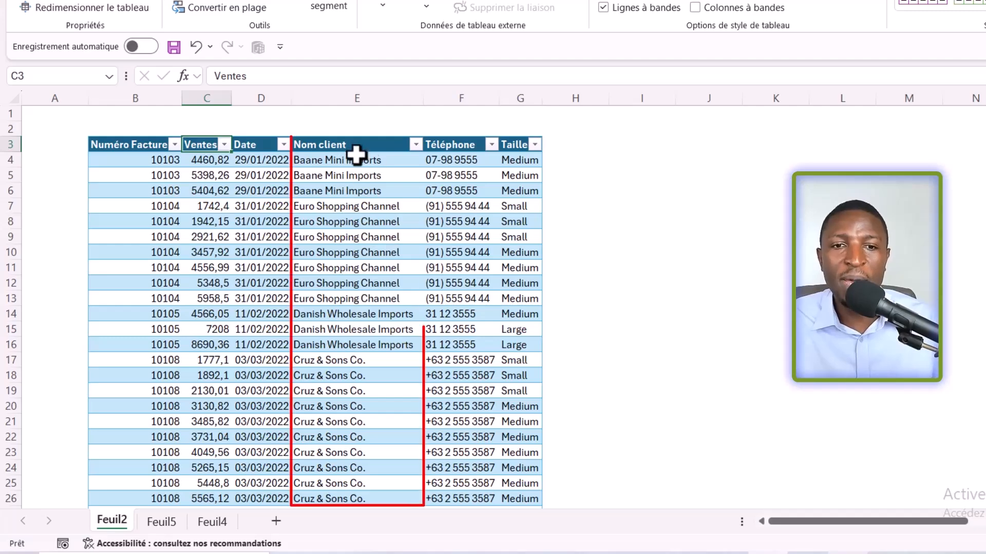
{"action": "left_click", "coordinate": [349, 175]}
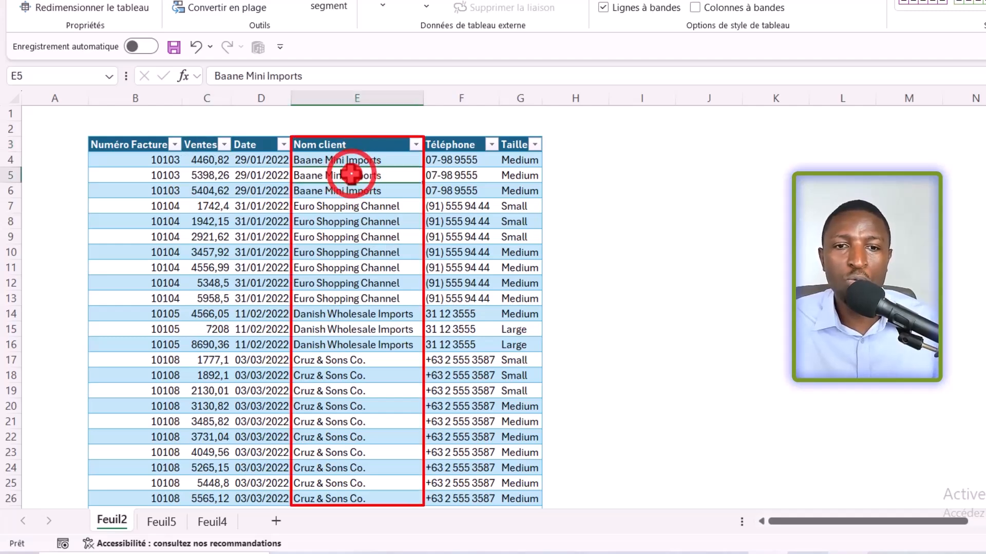
{"action": "left_click", "coordinate": [353, 146]}
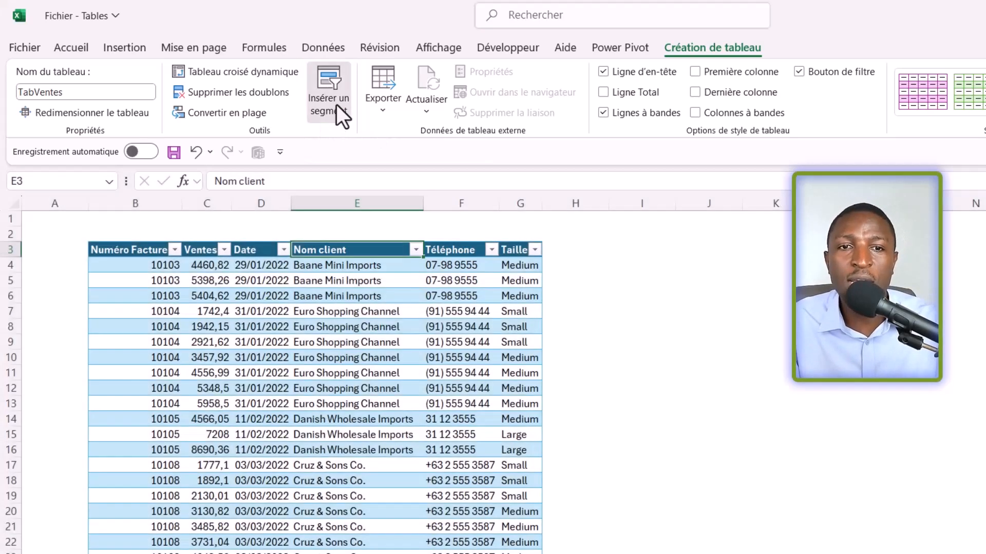
{"action": "left_click", "coordinate": [331, 106]}
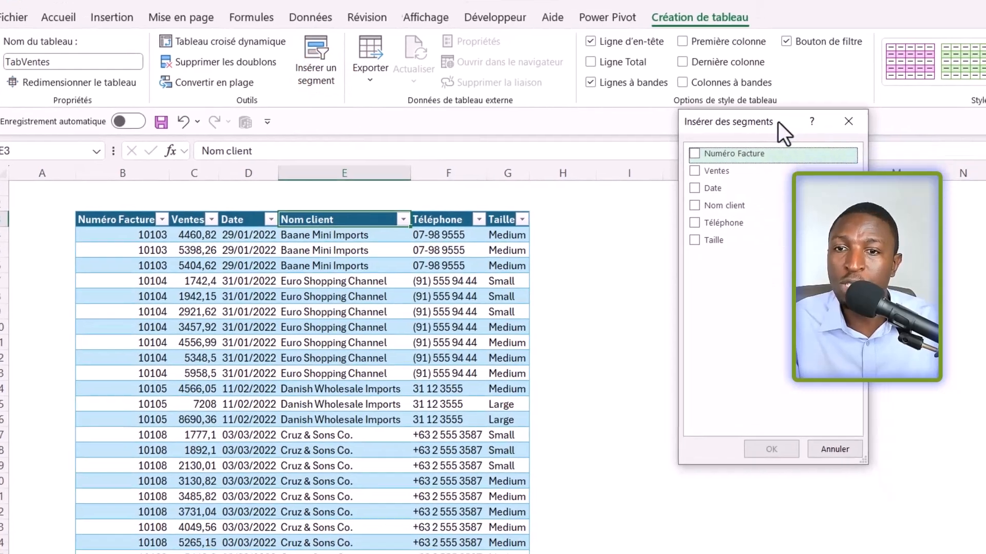
{"action": "left_click_drag", "start_coordinate": [791, 152], "coordinate": [704, 244]}
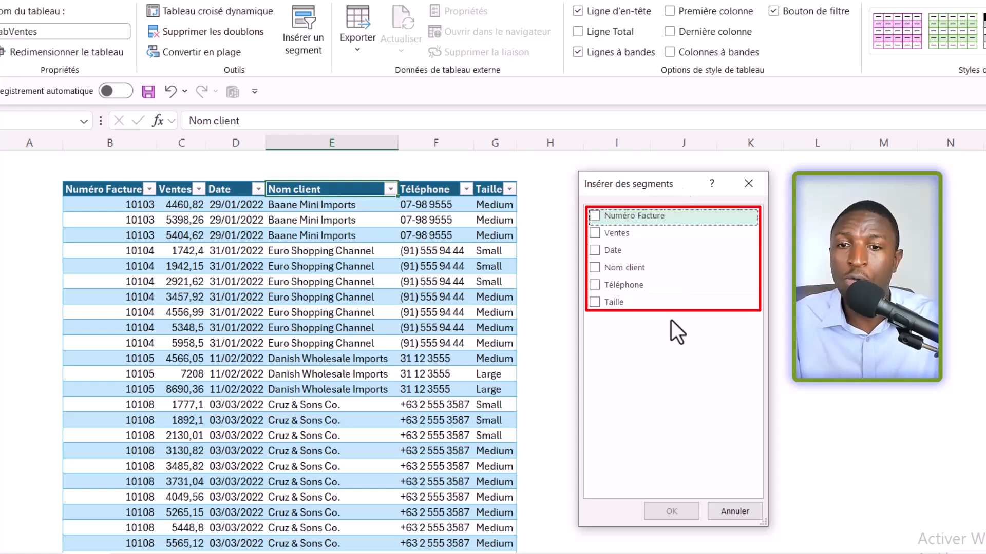
{"action": "left_click", "coordinate": [597, 270]}
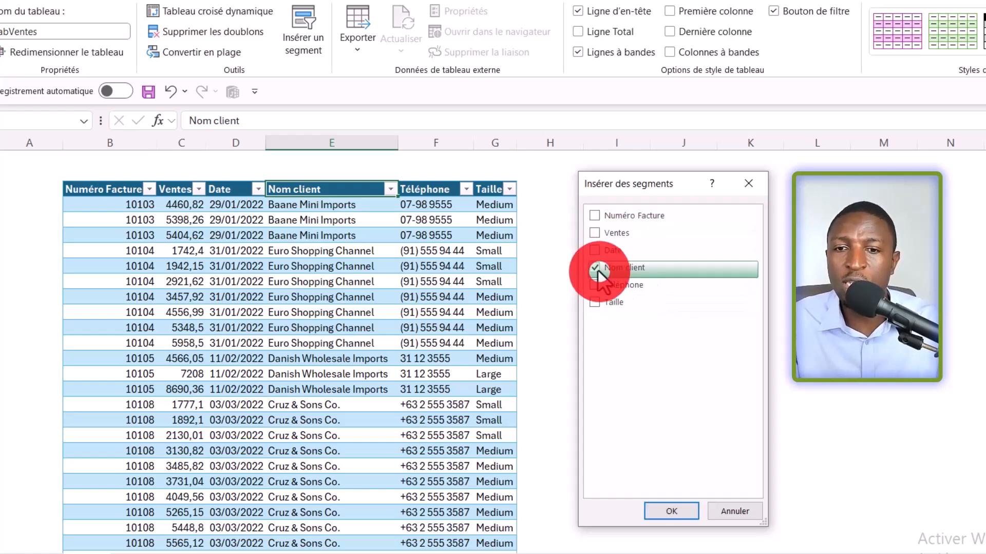
{"action": "left_click", "coordinate": [670, 513]}
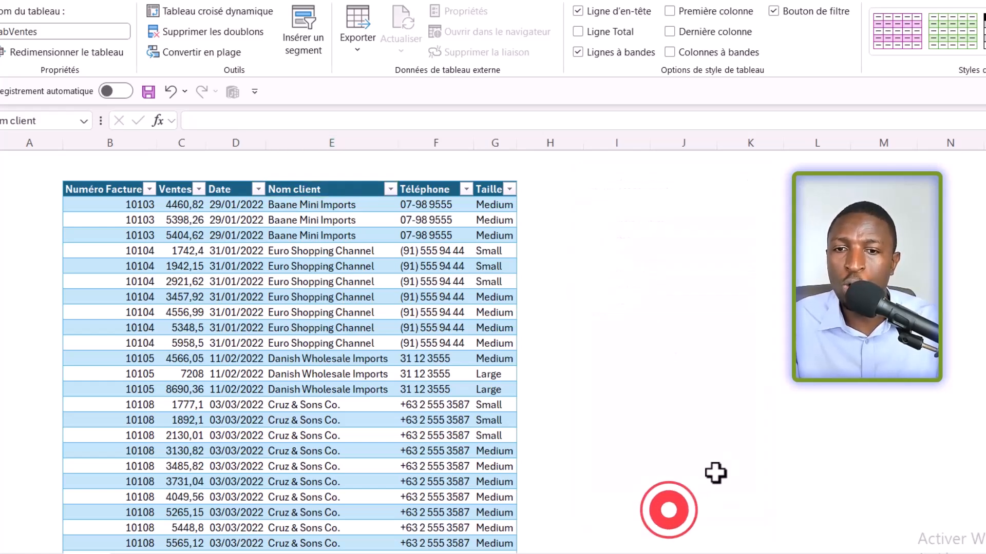
Step: Place the Nom client slicer beside the table over columns I to K and enlarge it to about 11.2 cm high and 6.73 cm wide
{"action": "left_click_drag", "start_coordinate": [645, 242], "coordinate": [712, 174]}
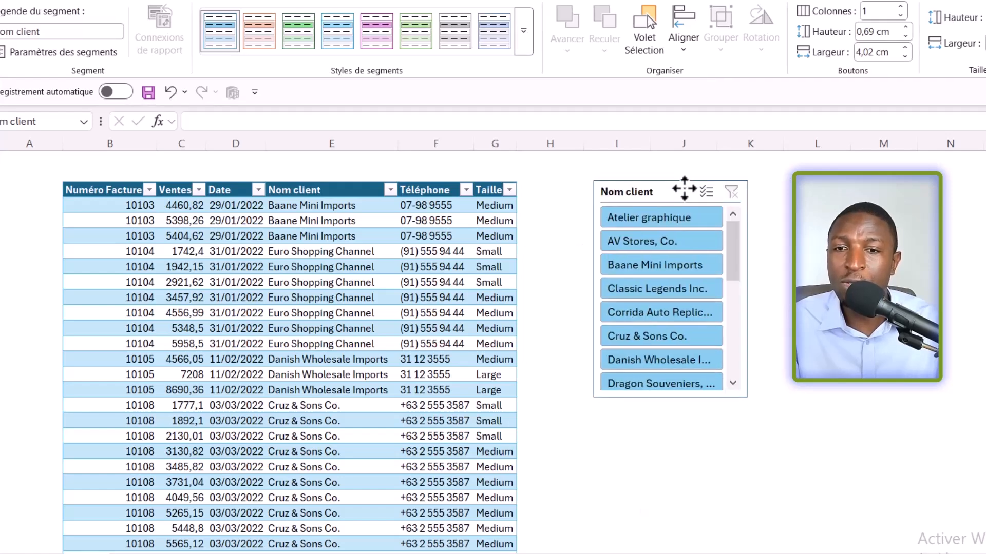
{"action": "left_click_drag", "start_coordinate": [672, 403], "coordinate": [672, 520]}
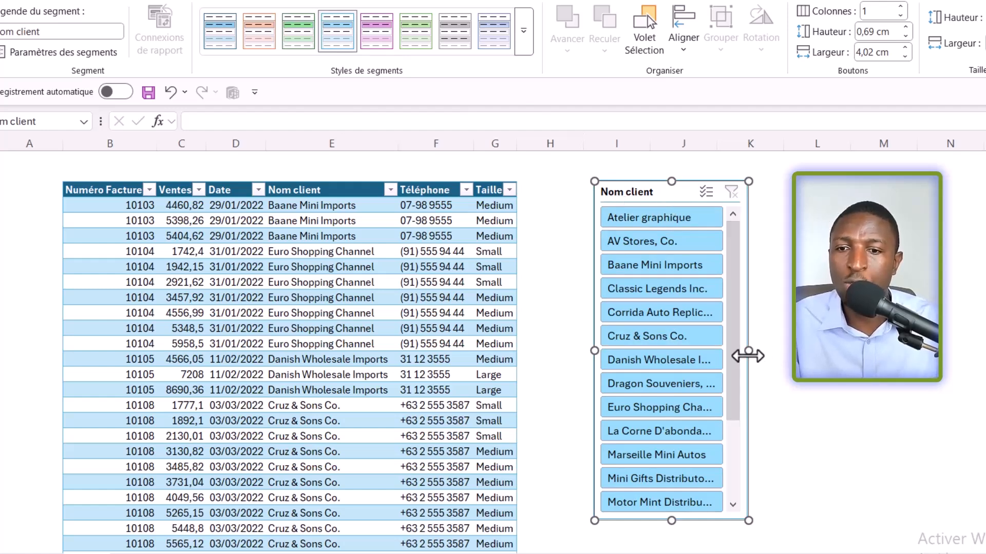
{"action": "left_click_drag", "start_coordinate": [749, 355], "coordinate": [798, 354]}
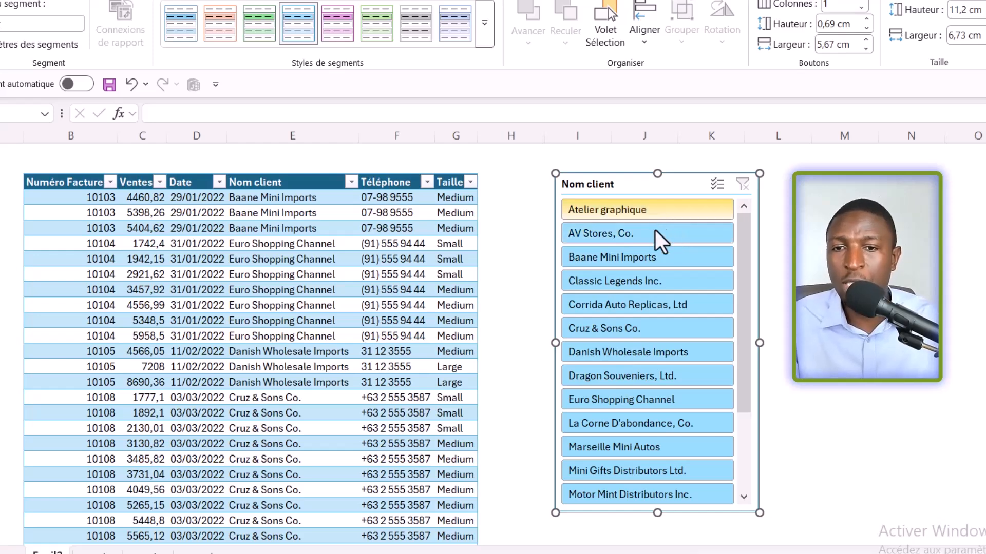
Step: Filter the table with the slicer to Atelier graphique, AV Stores, Co., Corrida Auto Replicas, Ltd and Dragon Souveniers, Ltd. together
{"action": "left_click", "coordinate": [627, 210]}
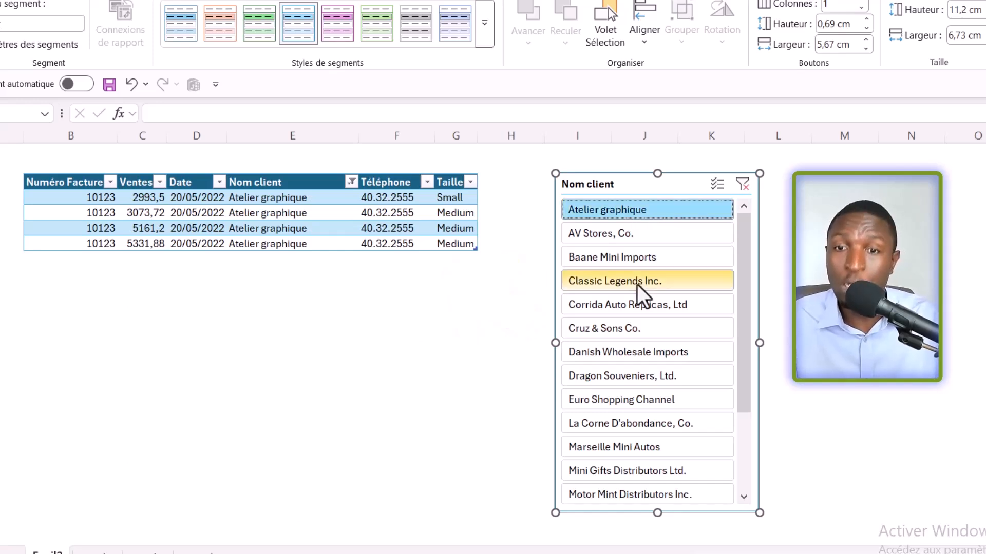
{"action": "left_click", "coordinate": [637, 236], "text": "ctrl"}
{"action": "left_click", "coordinate": [641, 308], "text": "ctrl"}
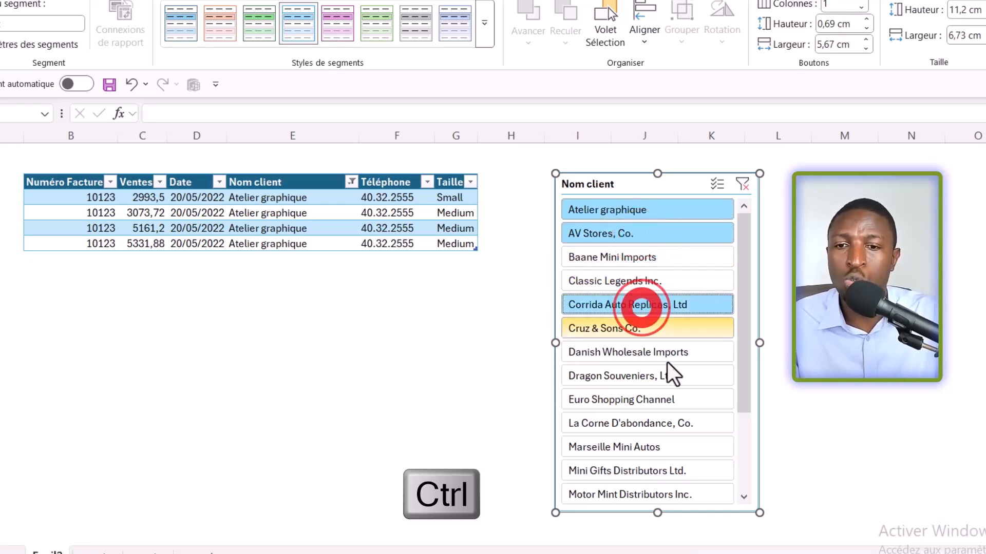
{"action": "left_click", "coordinate": [620, 378], "text": "ctrl"}
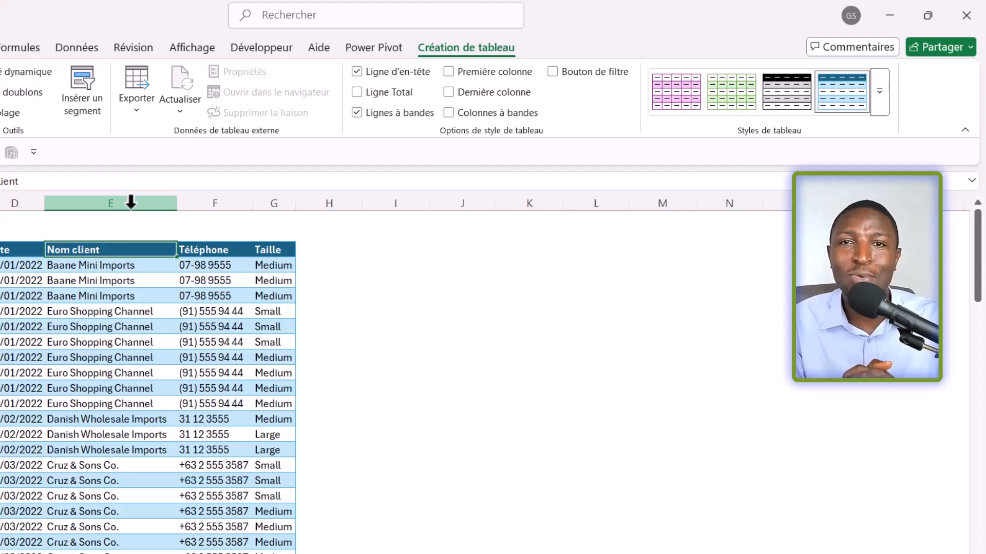
Step: Preview the available table styles without applying one, and examine the row banding on table rows 8 and 10
{"action": "left_click", "coordinate": [879, 91]}
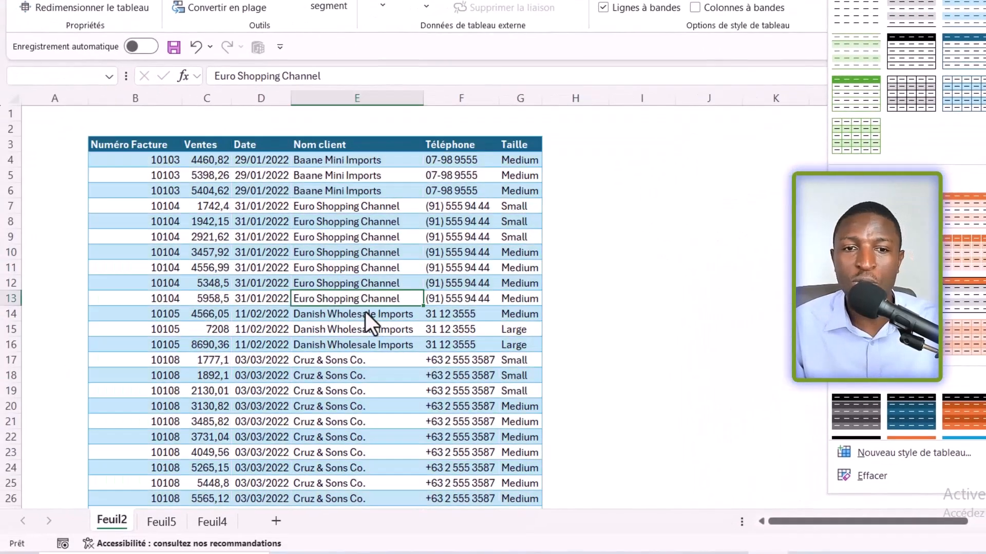
{"action": "left_click", "coordinate": [355, 311]}
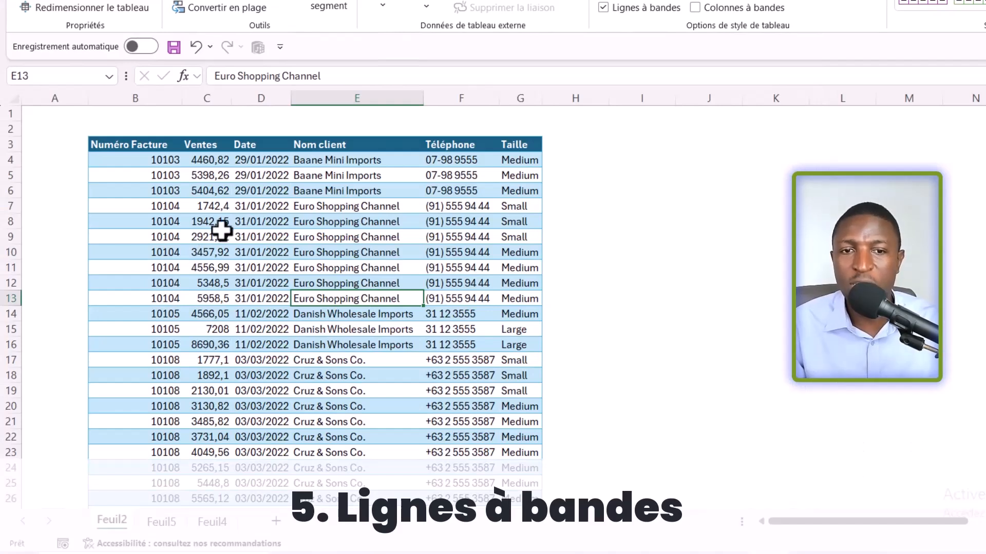
{"action": "left_click_drag", "start_coordinate": [137, 219], "coordinate": [519, 221]}
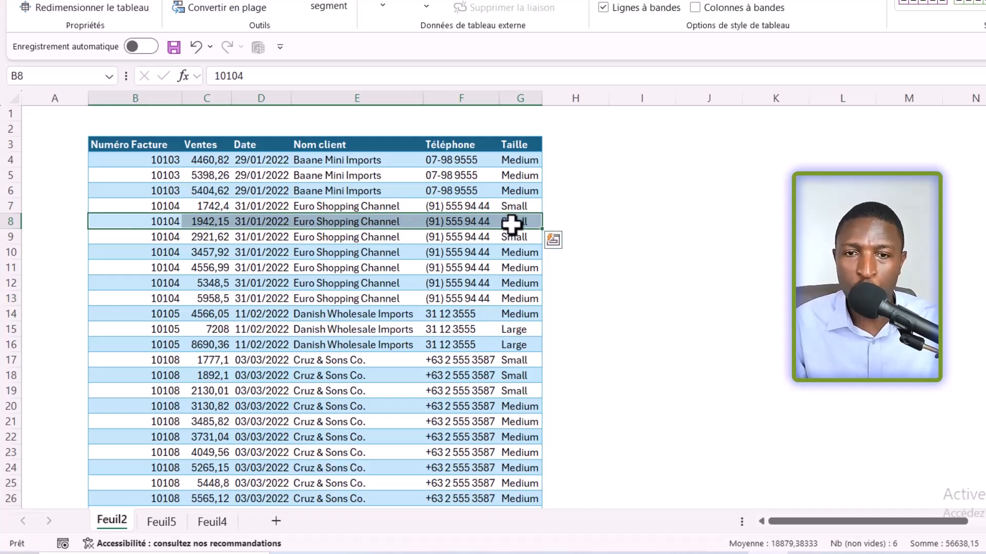
{"action": "left_click_drag", "start_coordinate": [128, 251], "coordinate": [516, 252]}
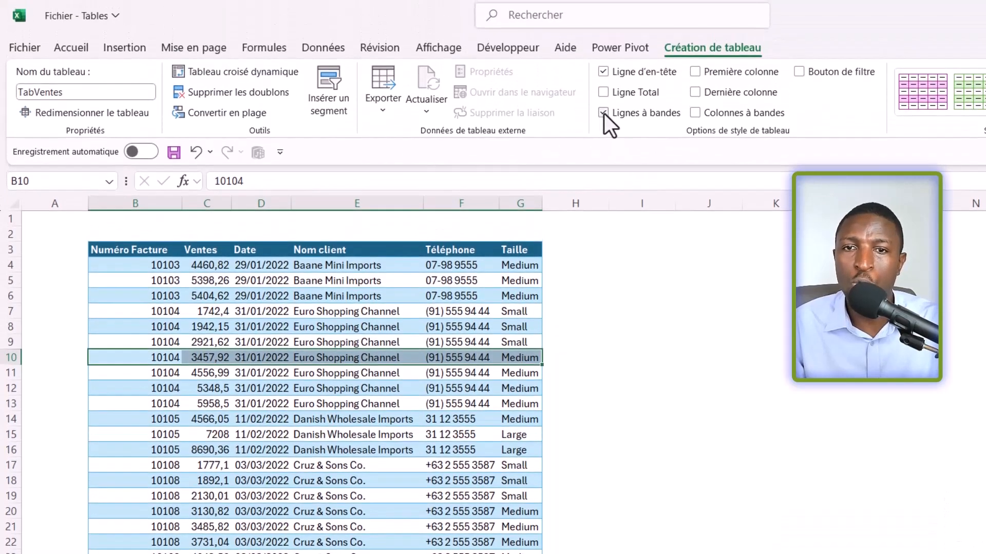
Step: Turn the table's banded rows off, check the unbanded rows, and turn the banding back on
{"action": "left_click", "coordinate": [603, 98]}
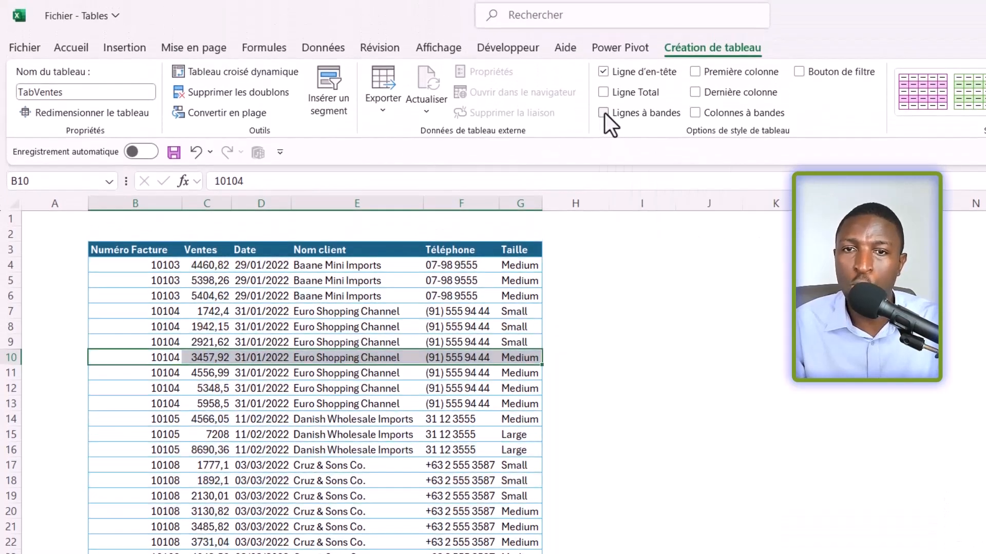
{"action": "left_click", "coordinate": [480, 300]}
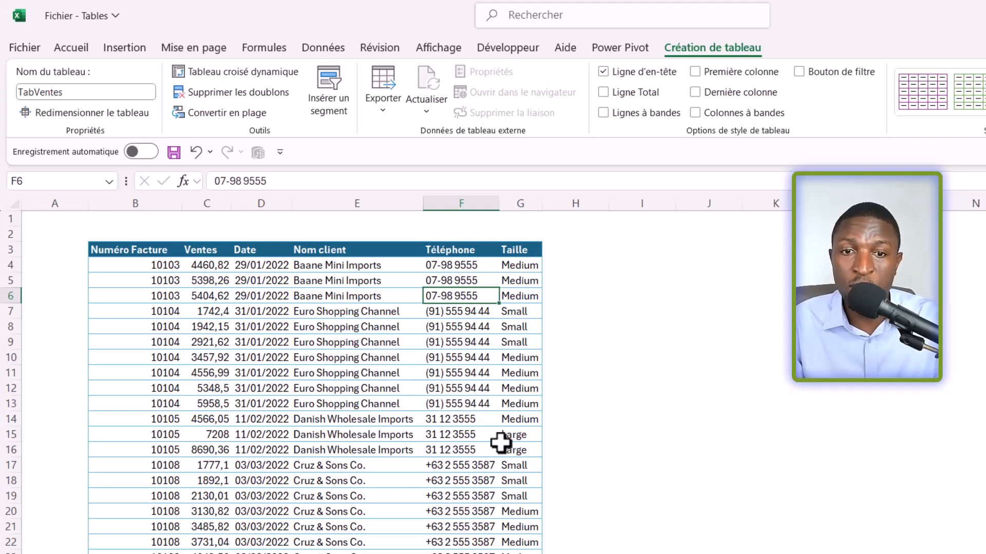
{"action": "left_click", "coordinate": [602, 113]}
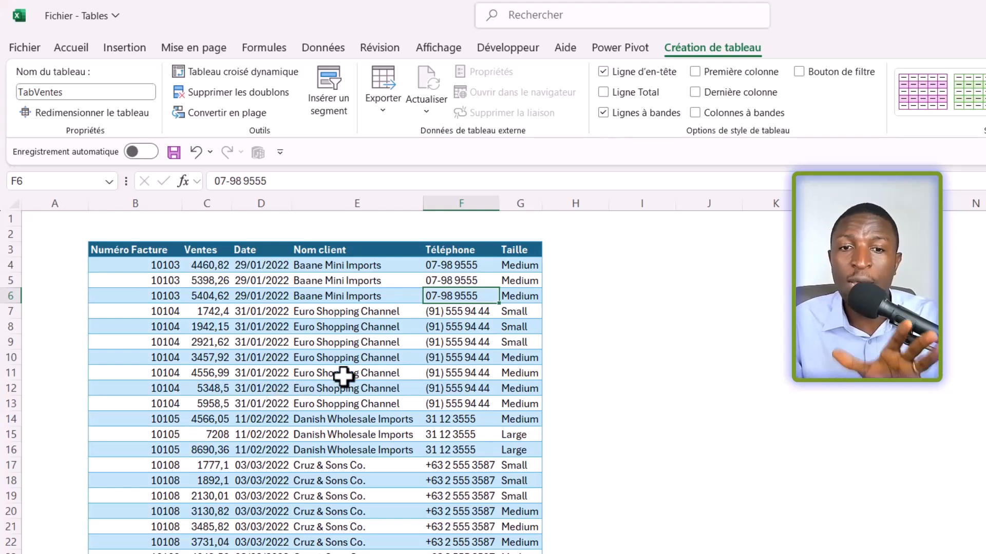
Step: Apply the plain, unformatted style from the Clair group to the TabVentes table
{"action": "left_click", "coordinate": [337, 359]}
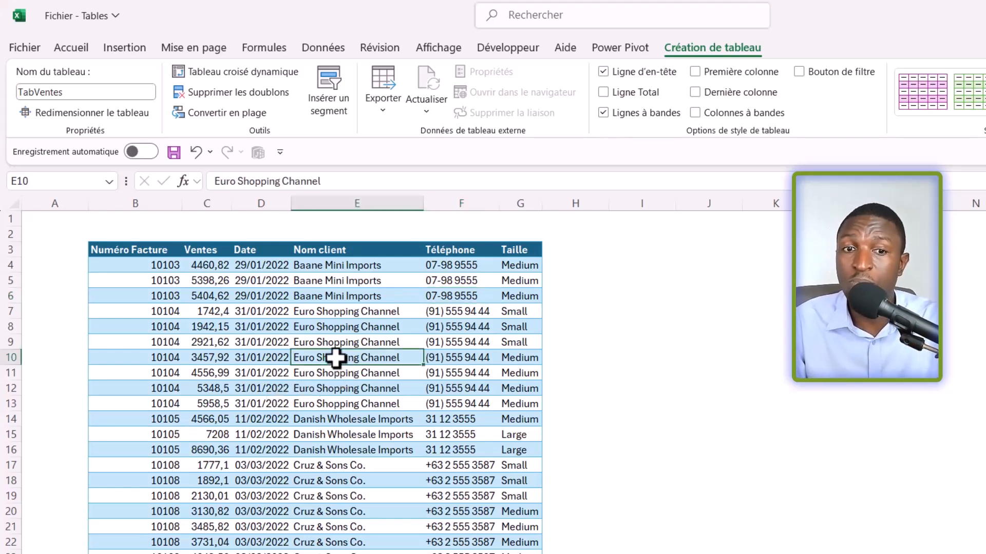
{"action": "left_click", "coordinate": [333, 343]}
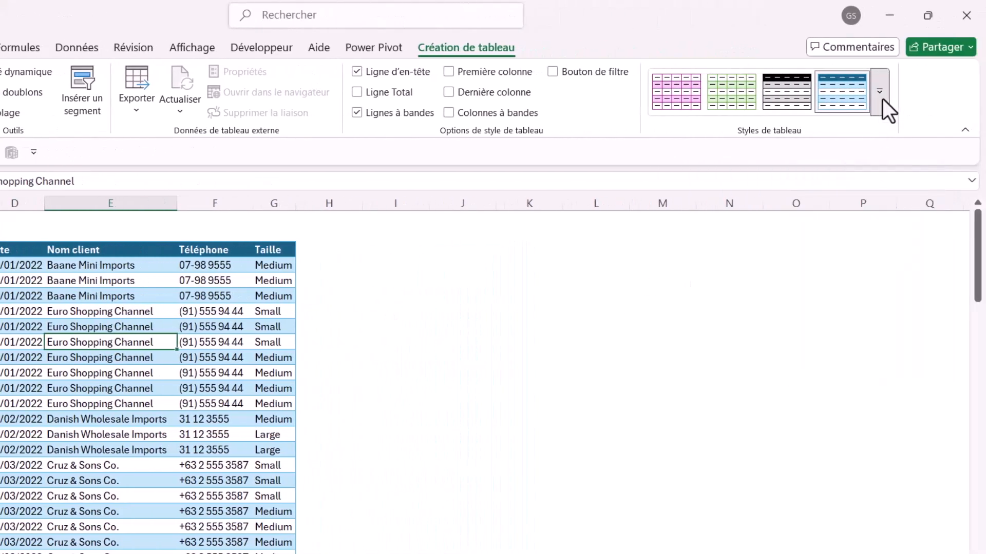
{"action": "left_click", "coordinate": [881, 97]}
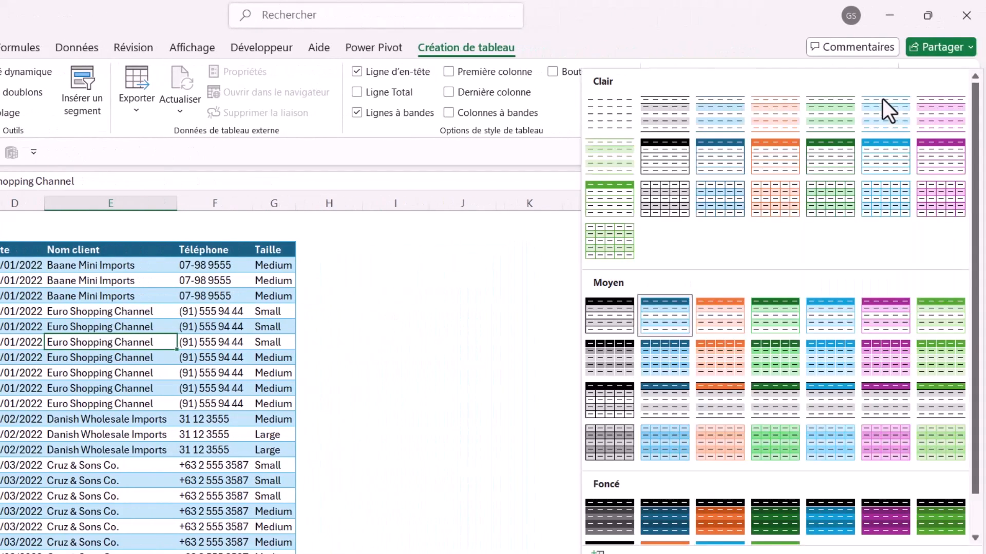
{"action": "left_click", "coordinate": [615, 113]}
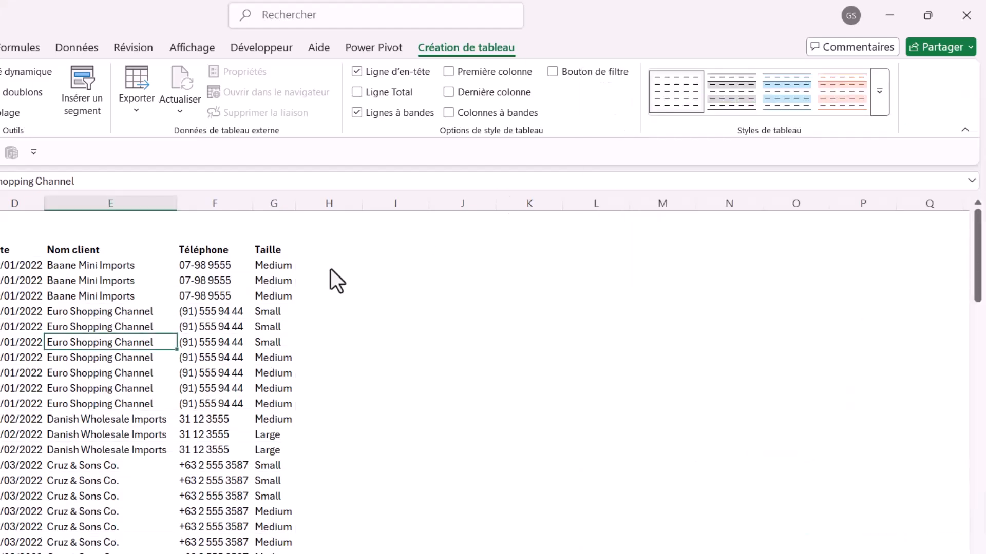
{"action": "left_click", "coordinate": [10, 326]}
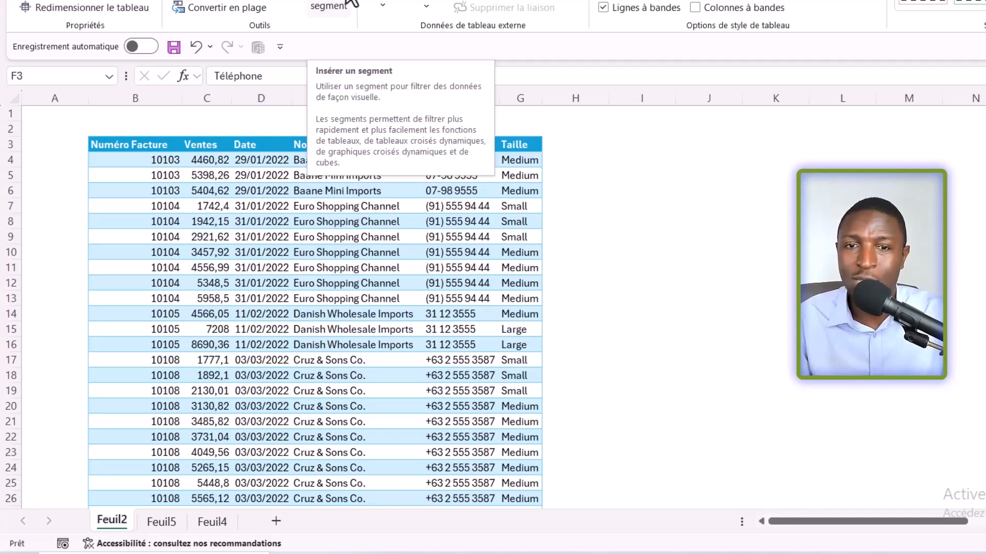
Step: Add a new column headed Mois to the table by entering the header in H3, next to Taille
{"action": "left_click", "coordinate": [565, 148]}
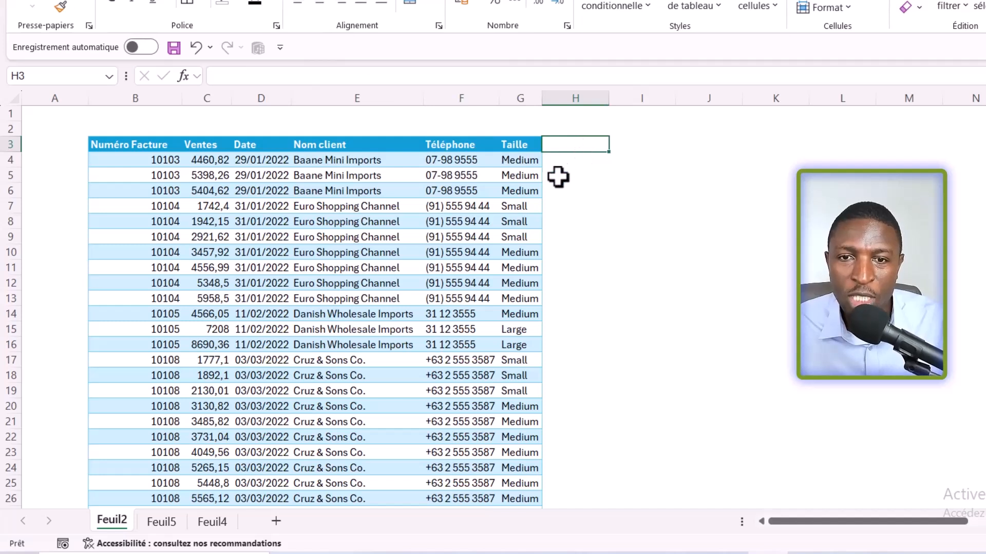
{"action": "left_click", "coordinate": [260, 161]}
{"action": "left_click", "coordinate": [572, 148]}
{"action": "double_click", "coordinate": [574, 147]}
{"action": "type", "text": "Mois"}
{"action": "key", "text": "Return"}
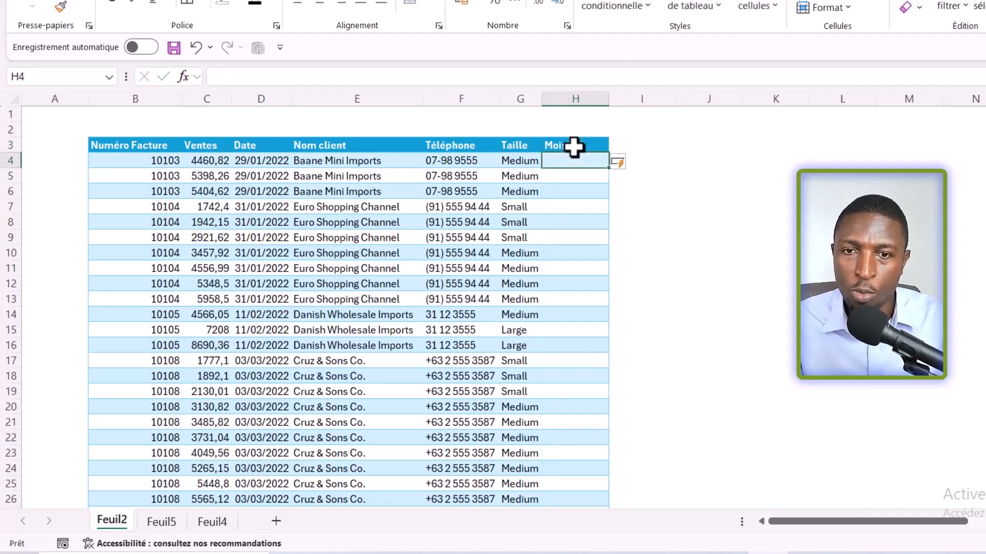
{"action": "type", "text": "=mois"}
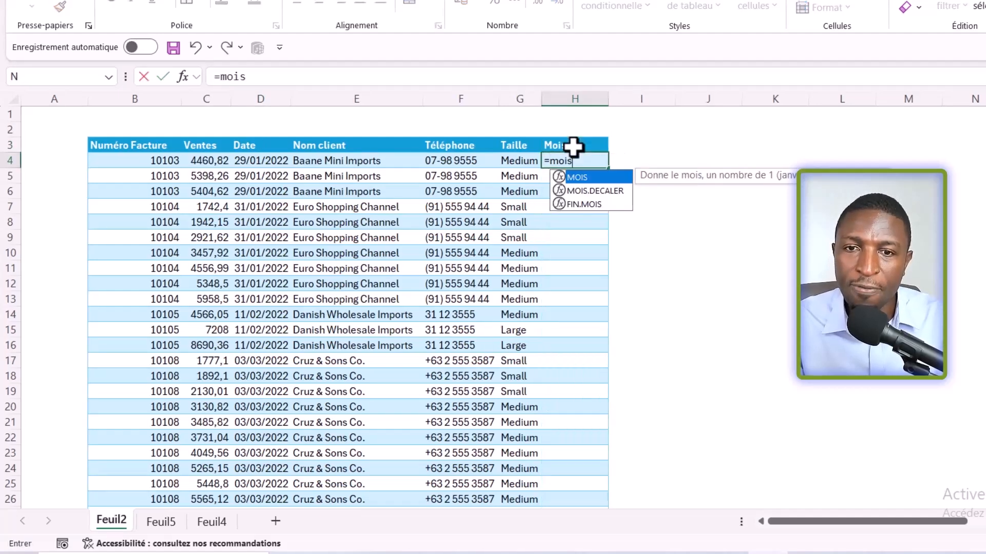
{"action": "key", "text": "Tab"}
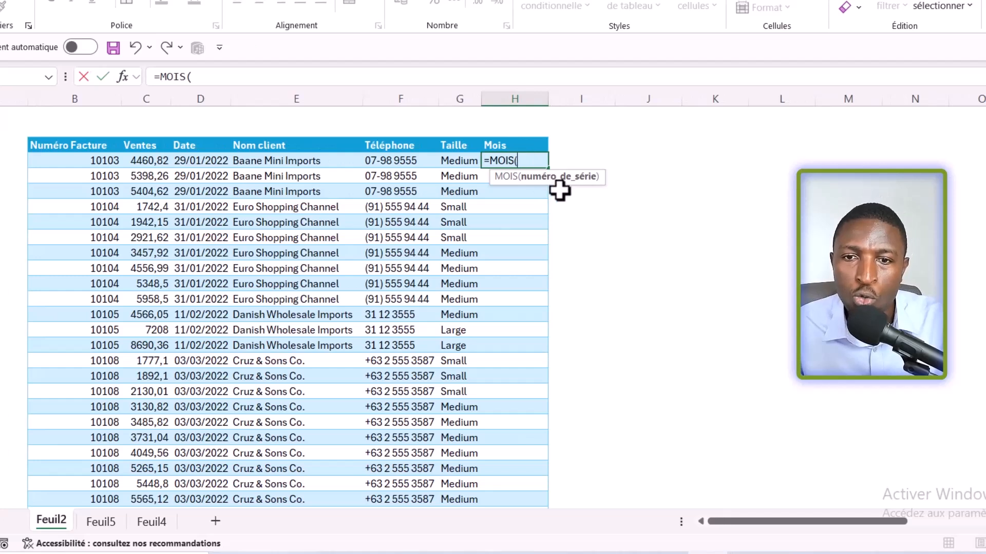
{"action": "left_click", "coordinate": [192, 161]}
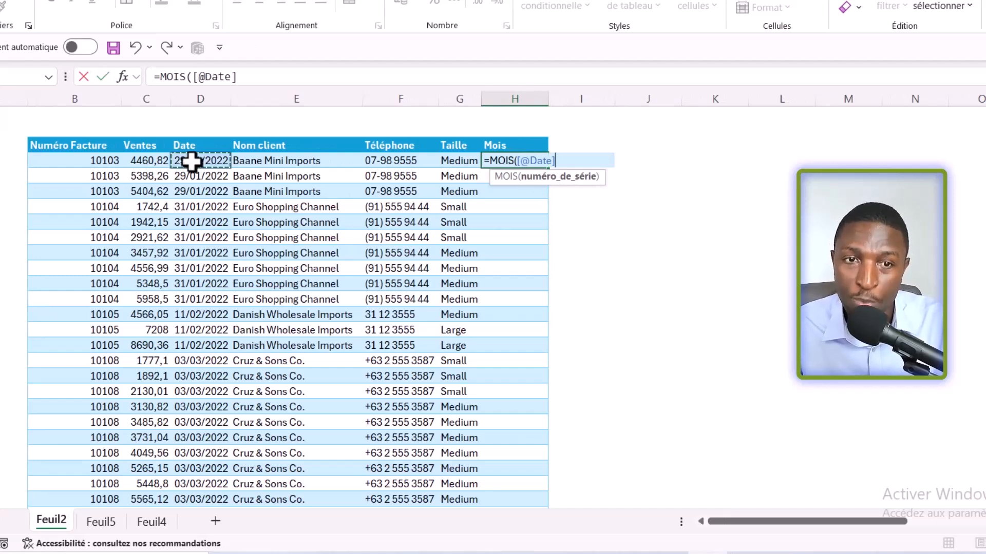
{"action": "type", "text": ")"}
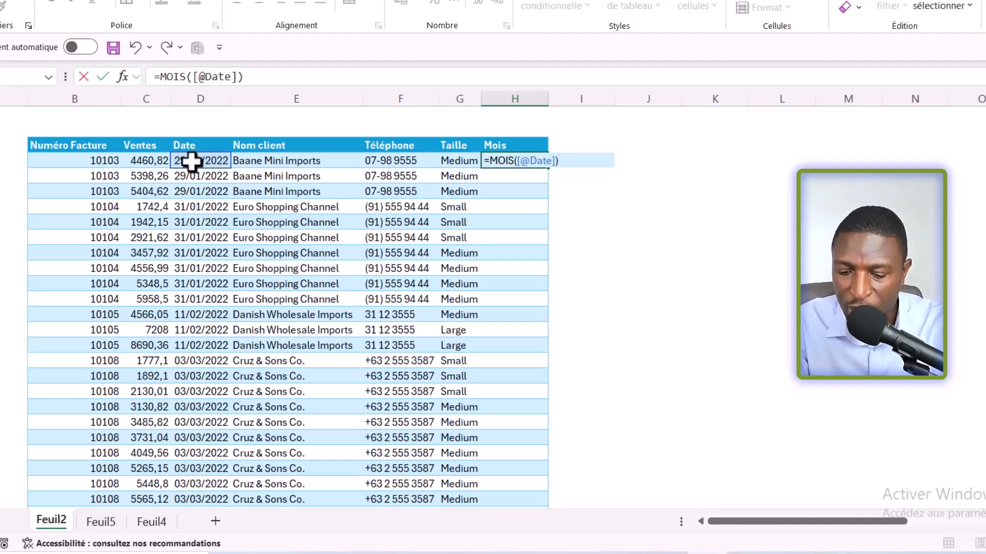
{"action": "key", "text": "Return"}
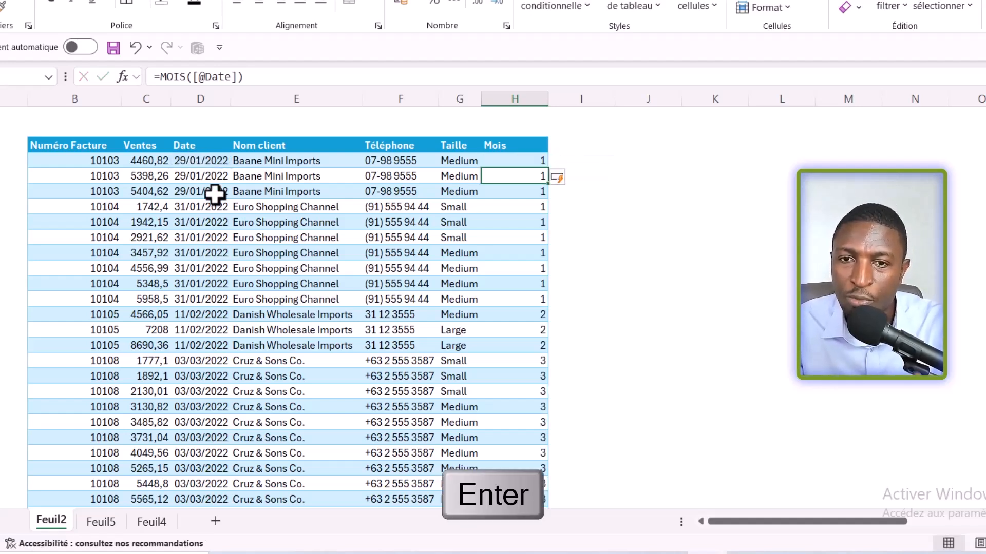
Step: Examine the Mois column from its first data cell downward to check the formula filled into each row
{"action": "left_click", "coordinate": [506, 159]}
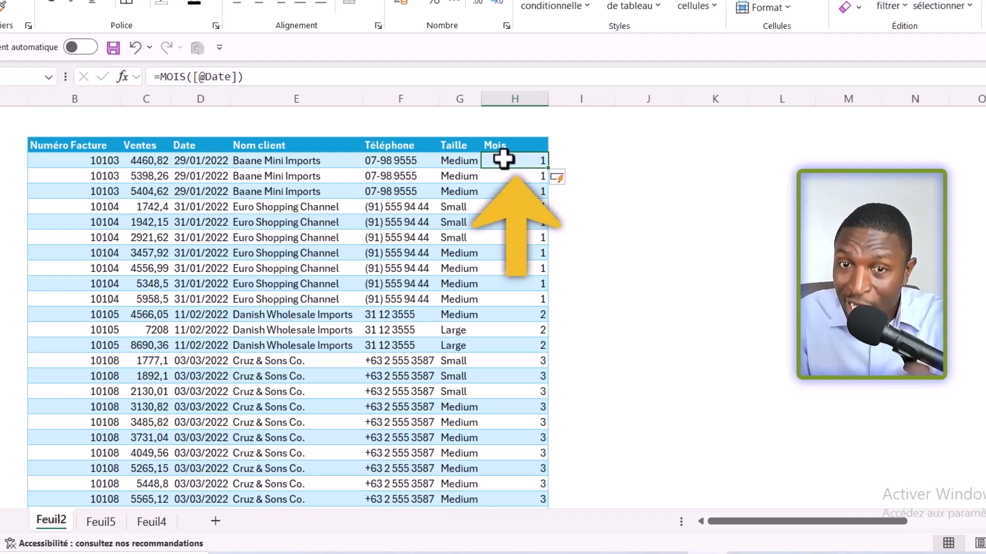
{"action": "key", "text": "ctrl+shift+Down"}
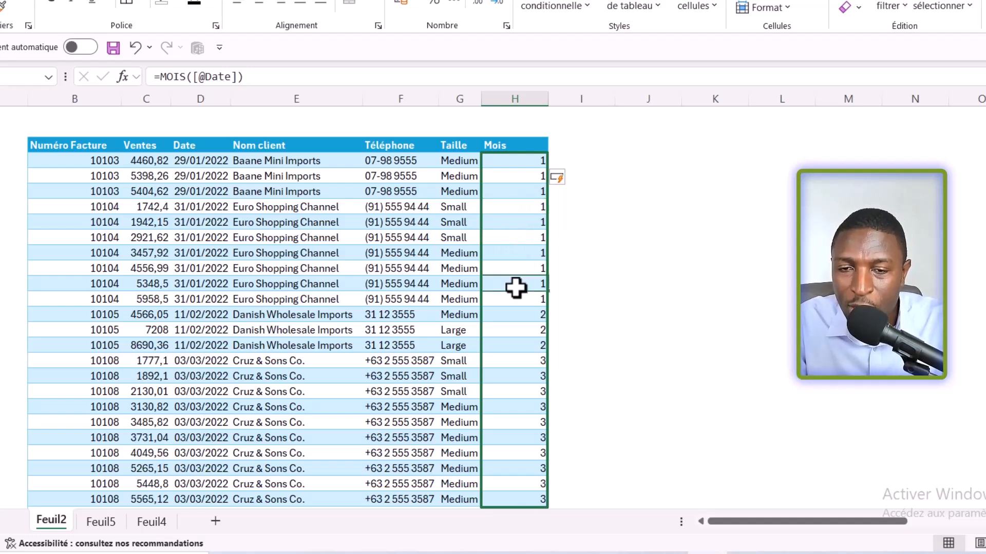
{"action": "left_click", "coordinate": [514, 164]}
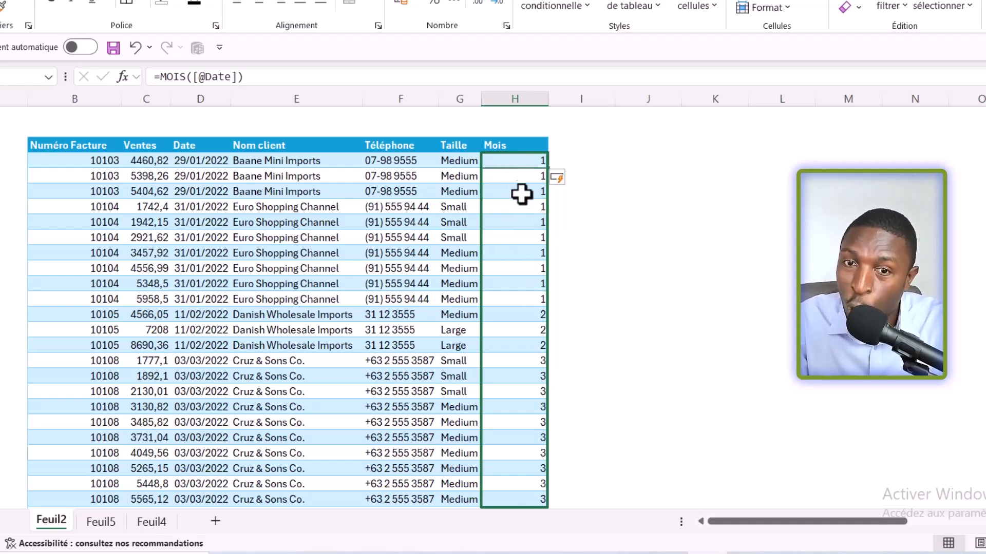
{"action": "scroll", "coordinate": [521, 429], "scroll_direction": "down", "scroll_amount": 9}
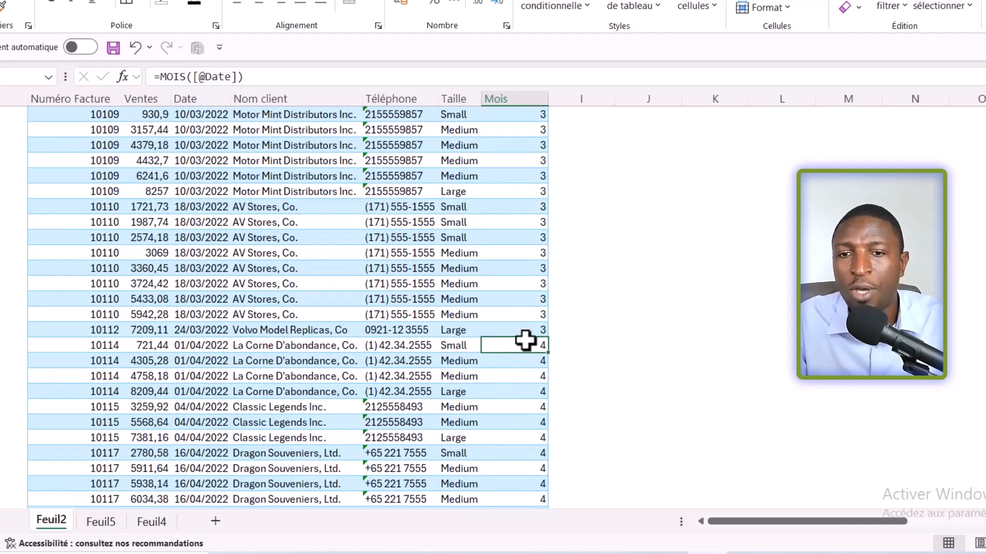
{"action": "scroll", "coordinate": [525, 340], "scroll_direction": "up", "scroll_amount": 9}
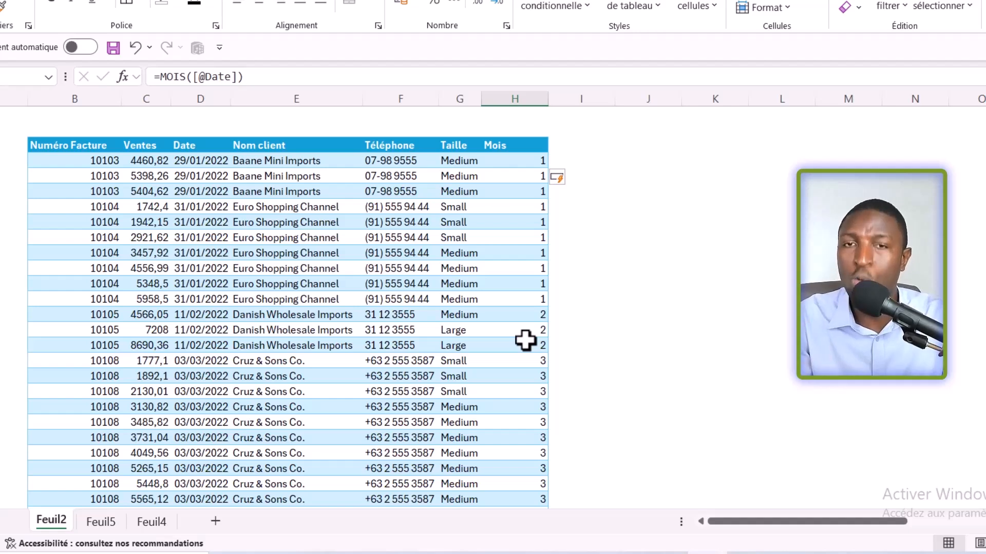
Step: Add a row to the table by entering the next invoice number directly below its last row, and check the row's Mois cell
{"action": "scroll", "coordinate": [319, 381], "scroll_direction": "down", "scroll_amount": 10}
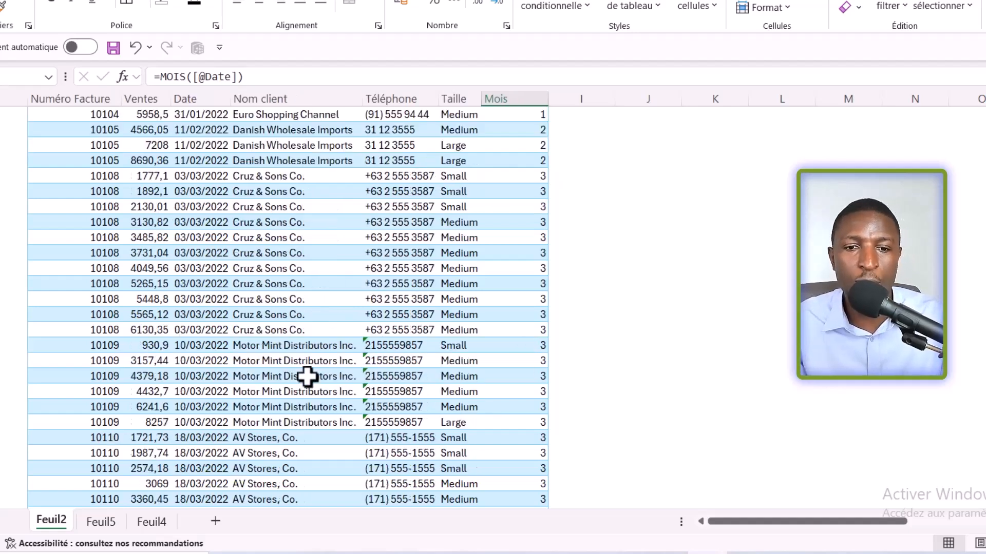
{"action": "left_click", "coordinate": [473, 254]}
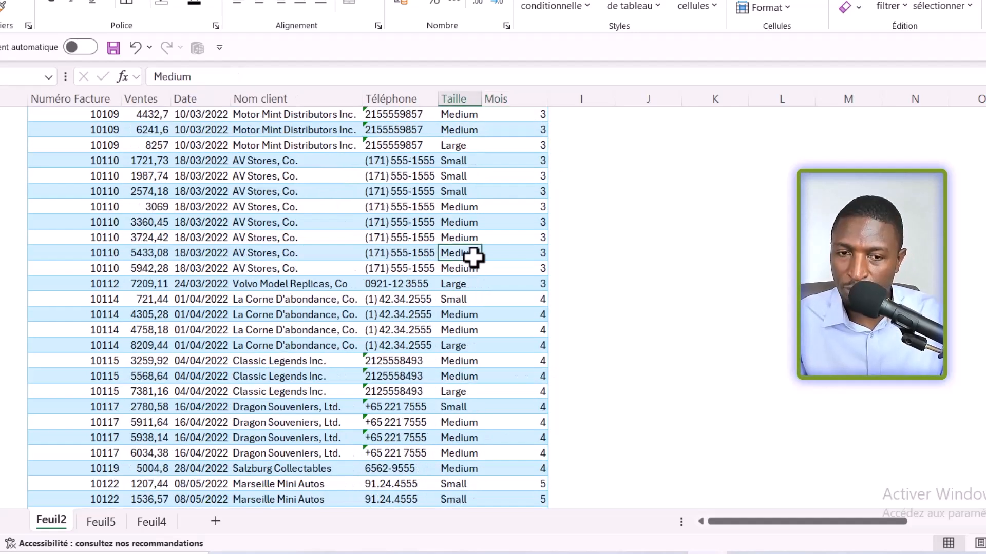
{"action": "key", "text": "ctrl+Down"}
{"action": "scroll", "coordinate": [310, 315], "scroll_direction": "down", "scroll_amount": 5}
{"action": "left_click", "coordinate": [75, 284]}
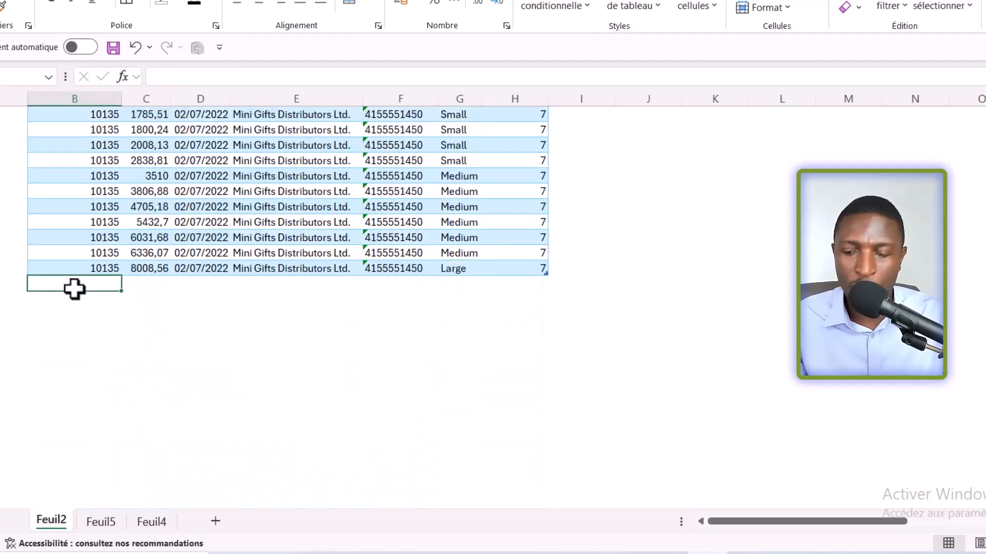
{"action": "type", "text": "10136"}
{"action": "key", "text": "Return"}
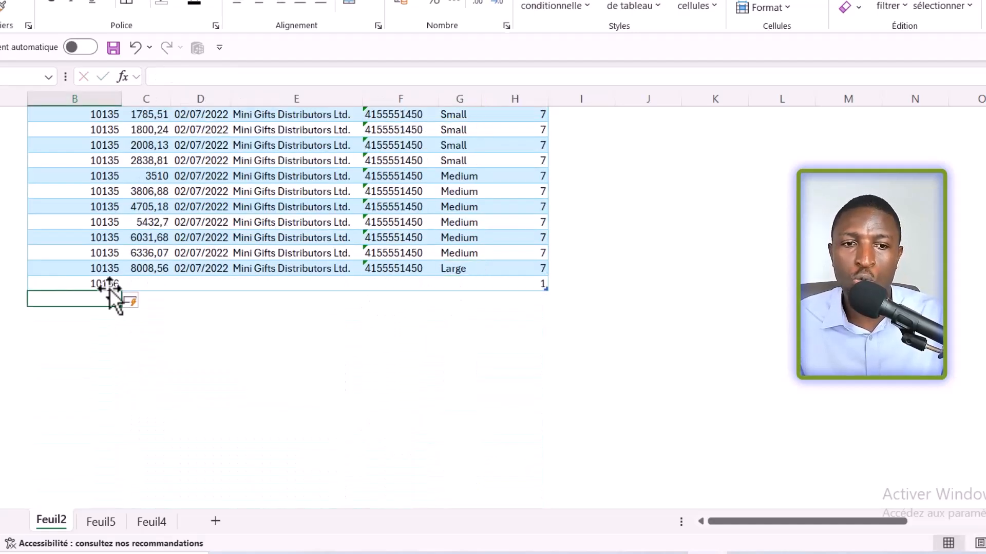
{"action": "left_click", "coordinate": [154, 281]}
{"action": "left_click", "coordinate": [522, 284]}
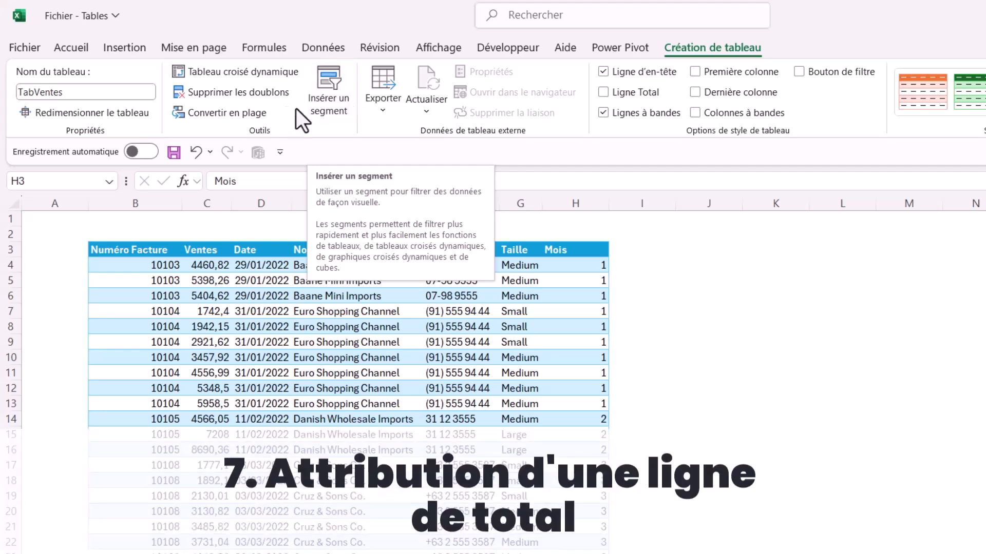
Step: Add a total row to the TabVentes table and set the Ventes total to Somme
{"action": "left_click", "coordinate": [559, 284]}
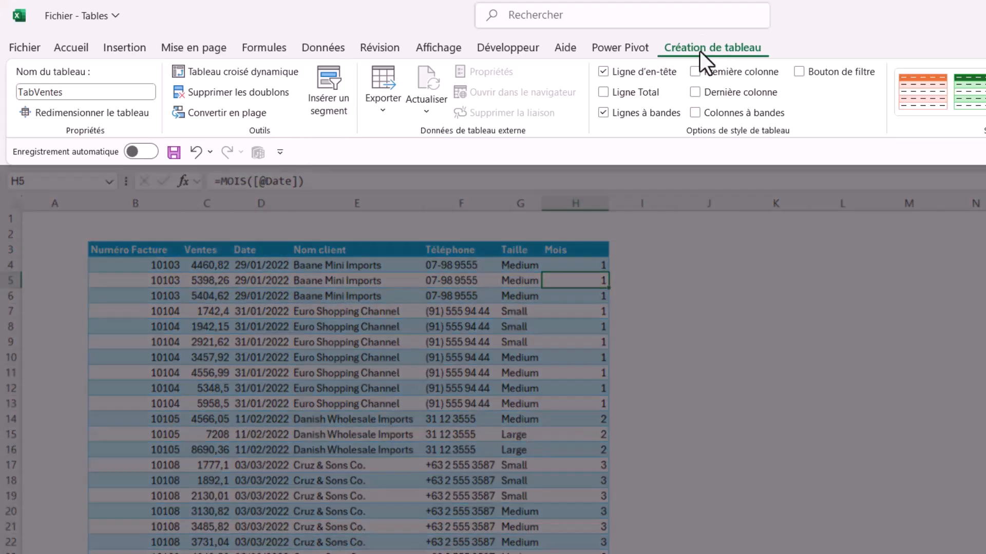
{"action": "left_click", "coordinate": [604, 93]}
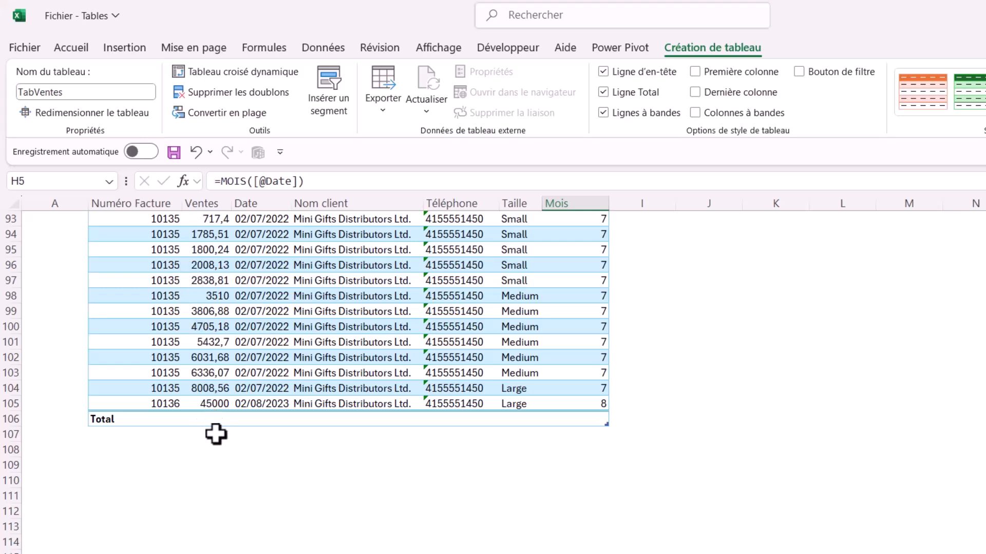
{"action": "left_click", "coordinate": [205, 419]}
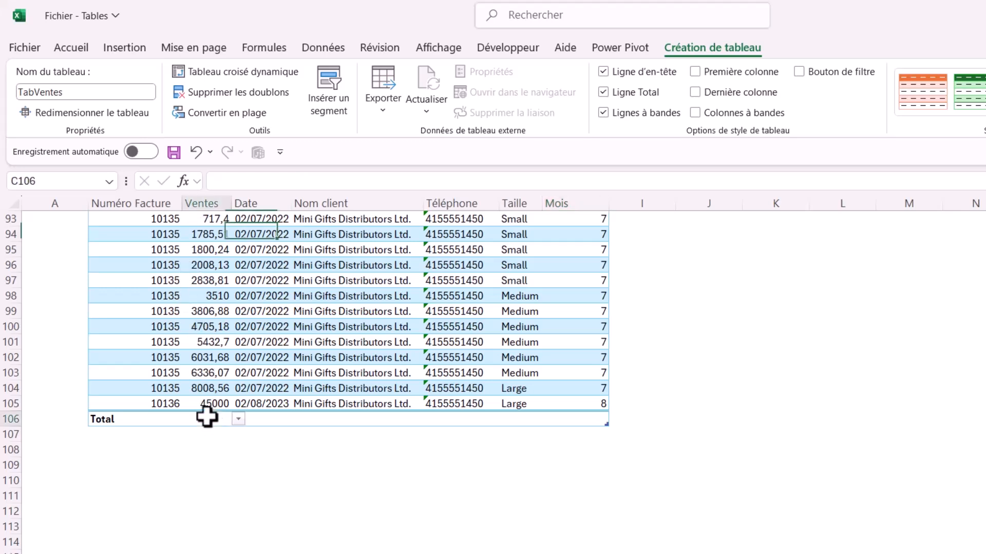
{"action": "left_click", "coordinate": [238, 419]}
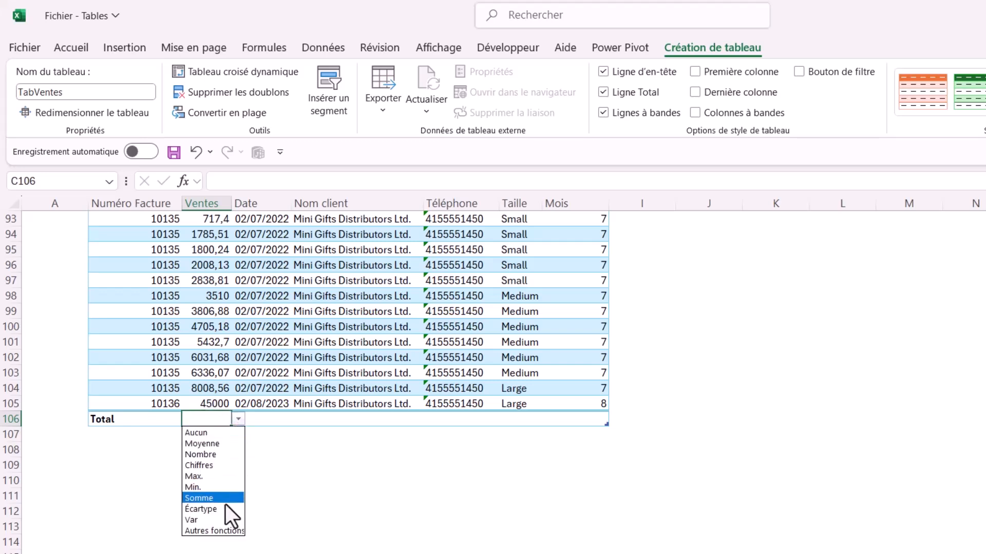
{"action": "left_click", "coordinate": [210, 500]}
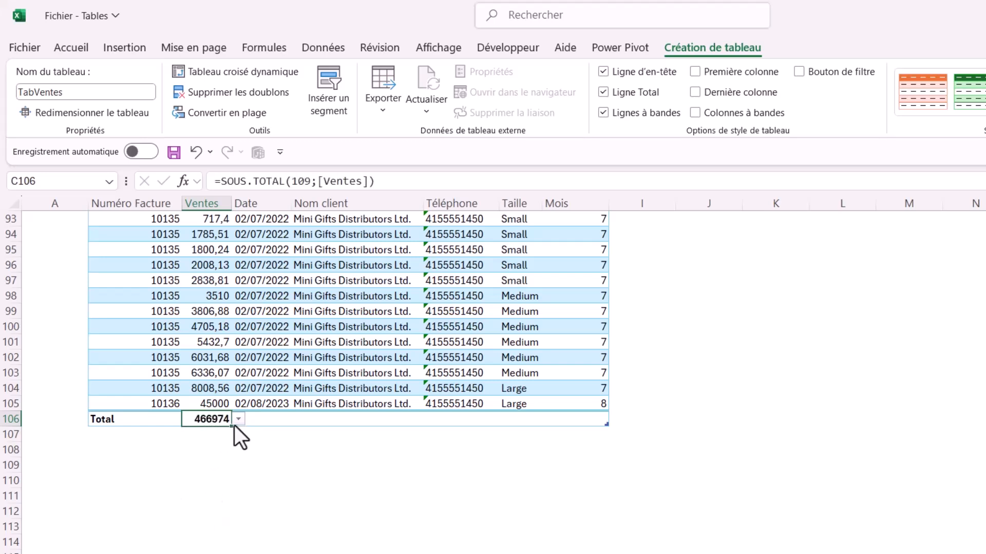
Step: Set the Date column's cell in the total row to Max
{"action": "left_click", "coordinate": [272, 419]}
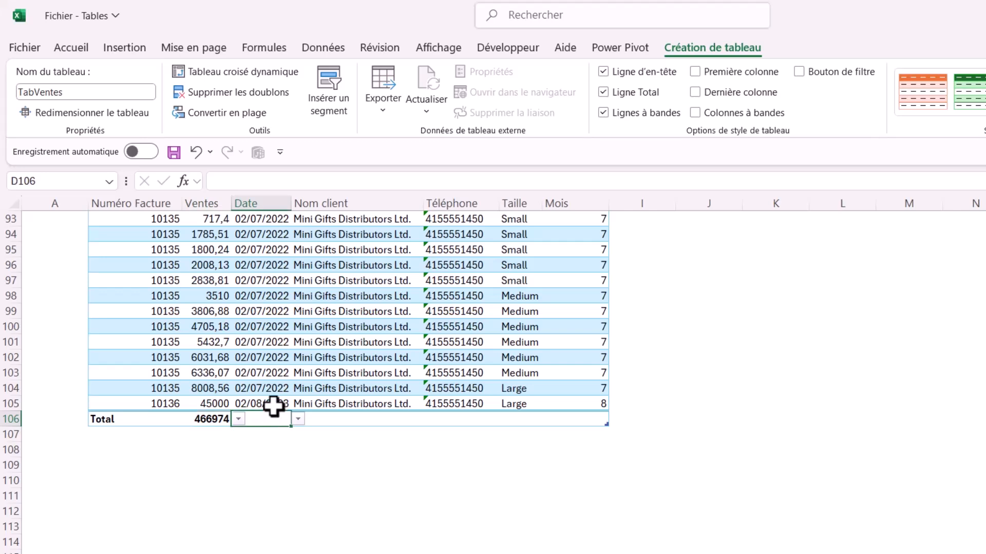
{"action": "left_click", "coordinate": [299, 420]}
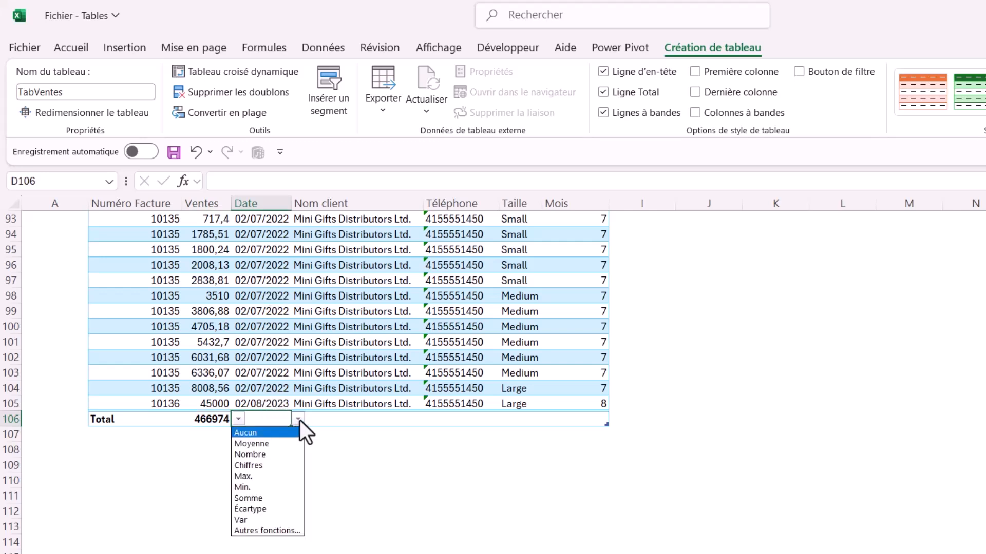
{"action": "left_click", "coordinate": [259, 477]}
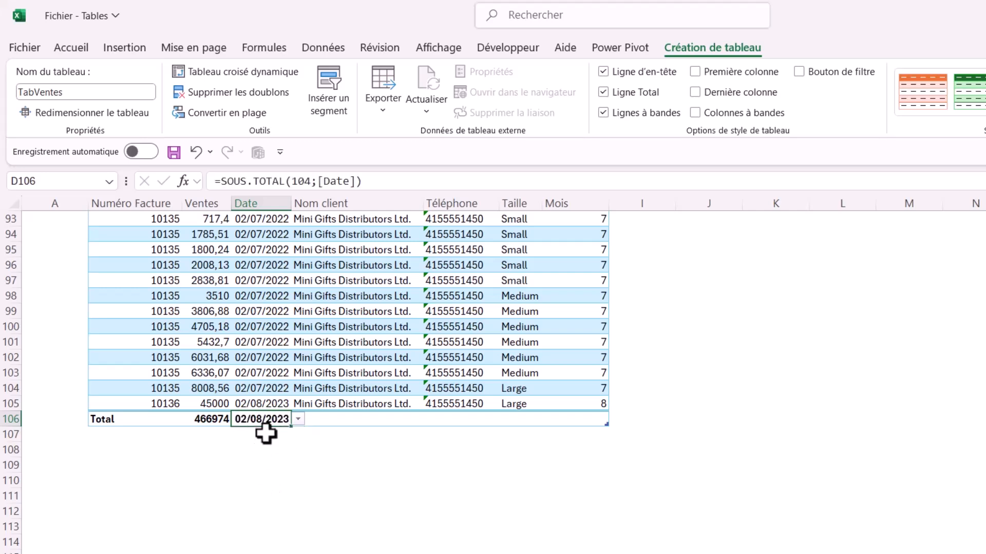
Step: Set the Nom client column's cell in the total row to Nombre
{"action": "left_click", "coordinate": [367, 420]}
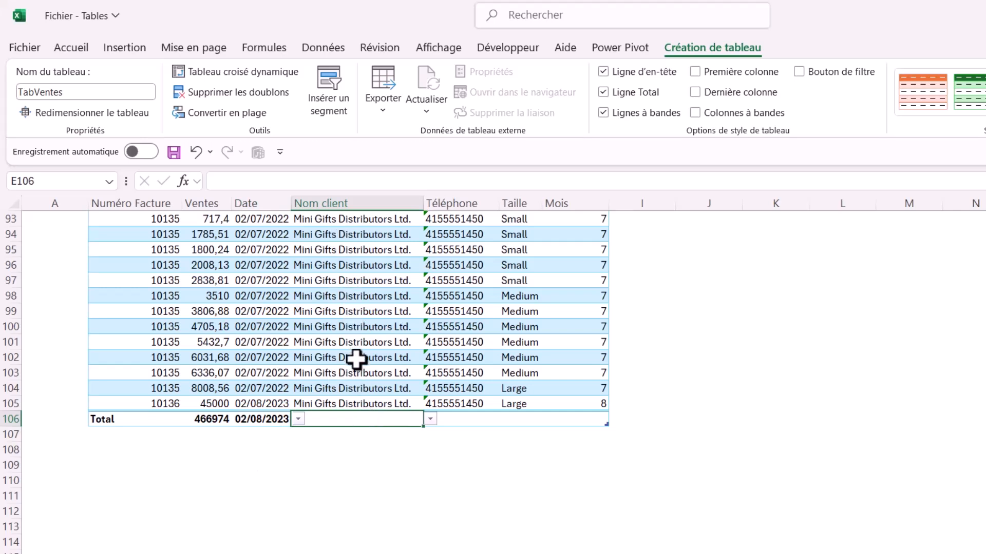
{"action": "left_click", "coordinate": [429, 420]}
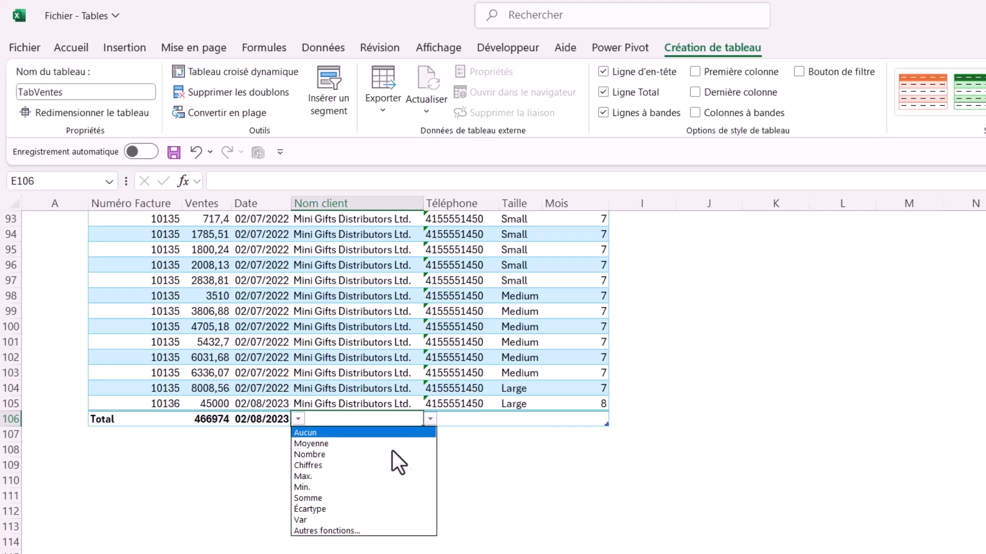
{"action": "left_click", "coordinate": [338, 455]}
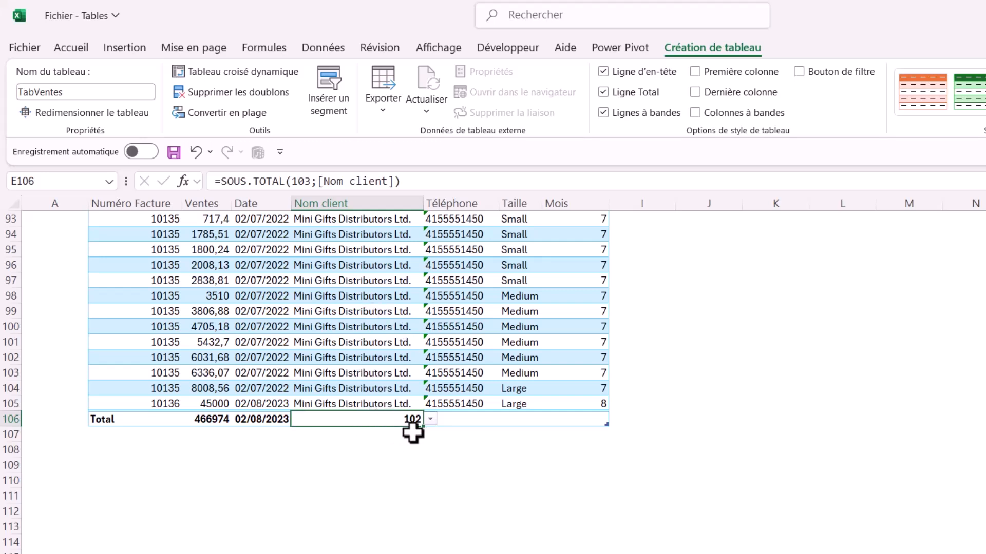
Step: View the additional functions offered for the Nom client total without choosing one, and remove the total row from the table
{"action": "left_click", "coordinate": [429, 420]}
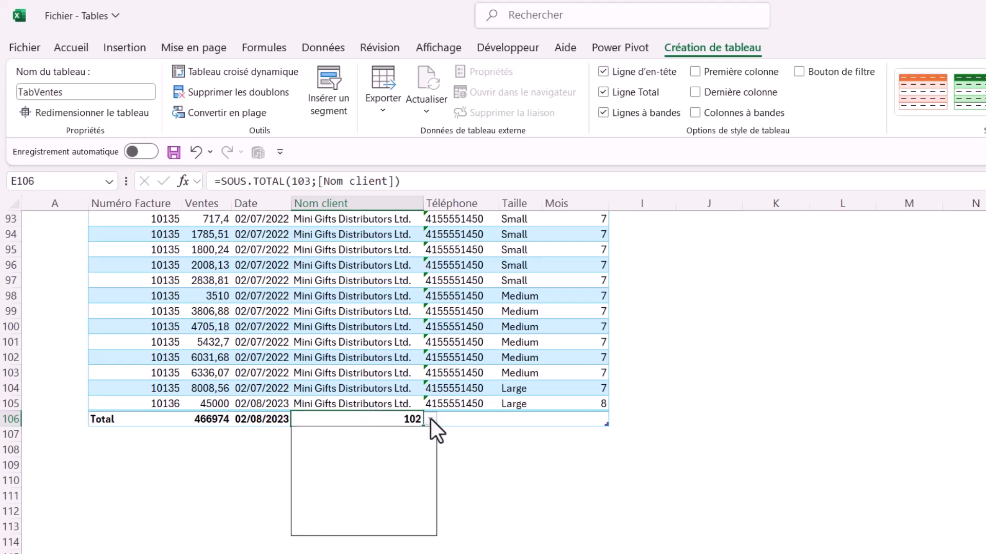
{"action": "left_click", "coordinate": [342, 531]}
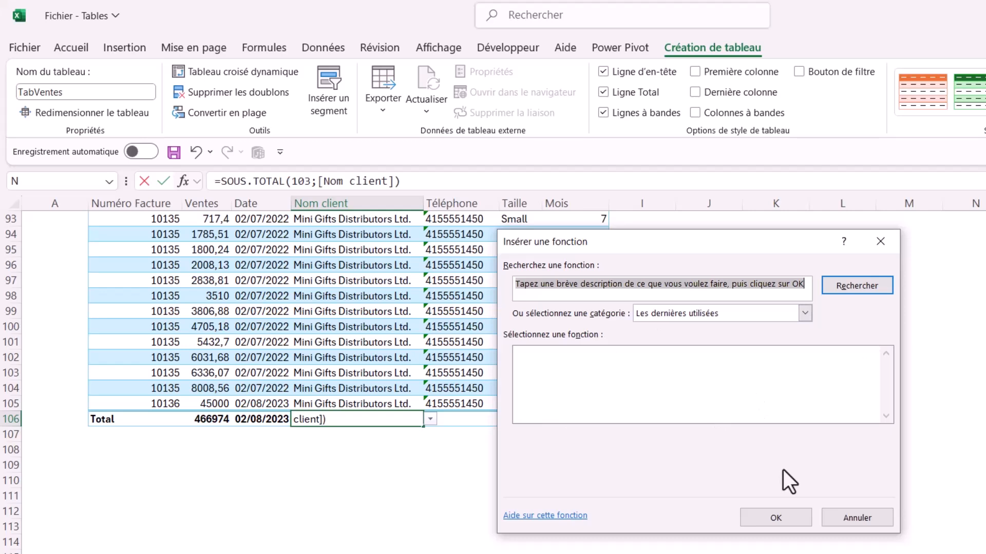
{"action": "left_click", "coordinate": [845, 520]}
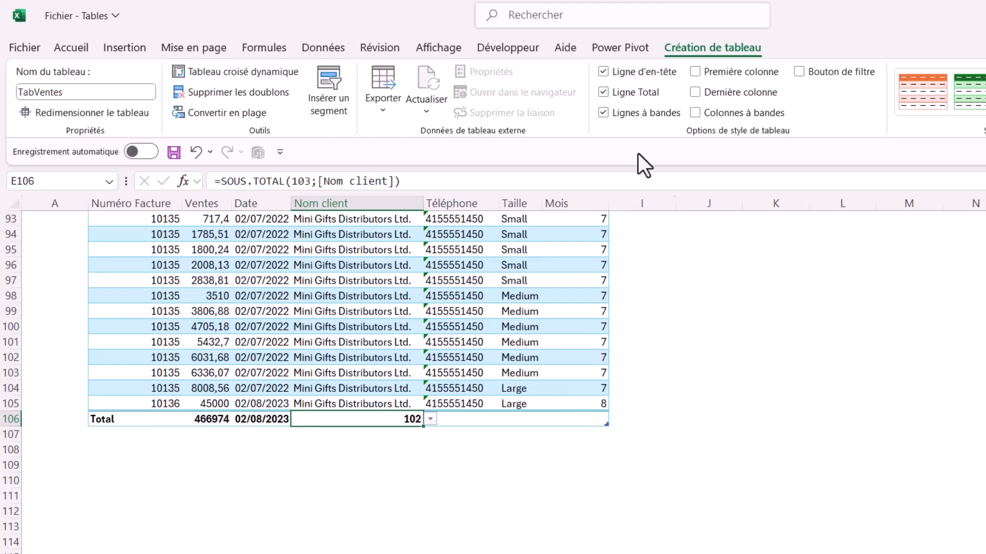
{"action": "left_click", "coordinate": [604, 92]}
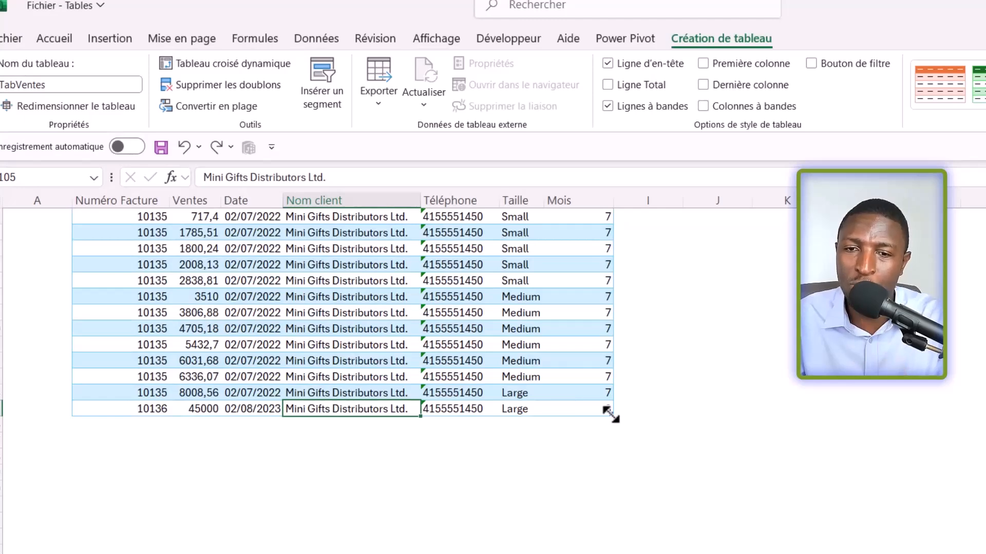
Step: Resize the table to include three extra columns beyond Mois and 15 empty rows below the last invoice
{"action": "left_click_drag", "start_coordinate": [714, 428], "coordinate": [813, 424]}
{"action": "scroll", "coordinate": [821, 403], "scroll_direction": "up", "scroll_amount": 7}
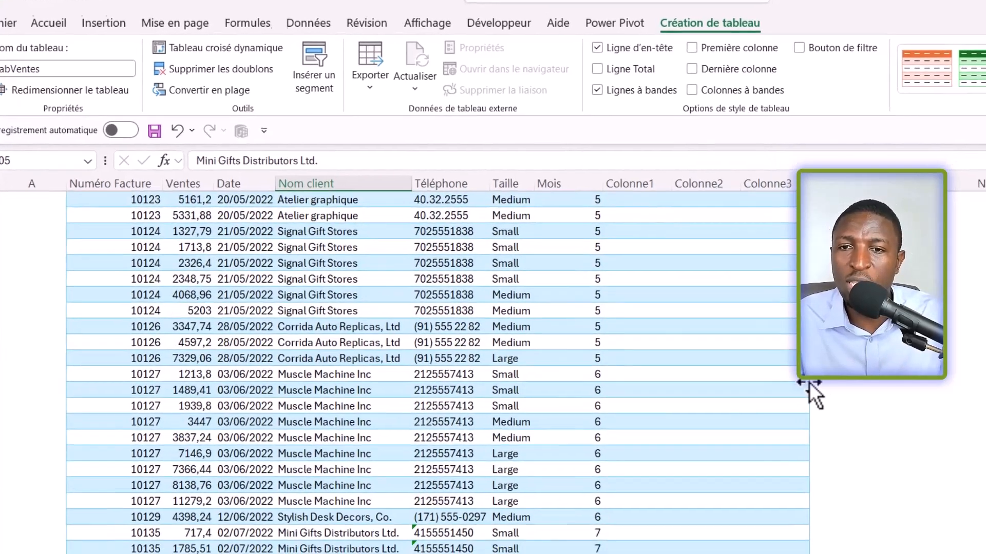
{"action": "scroll", "coordinate": [811, 386], "scroll_direction": "up", "scroll_amount": 8}
{"action": "scroll", "coordinate": [744, 419], "scroll_direction": "down", "scroll_amount": 15}
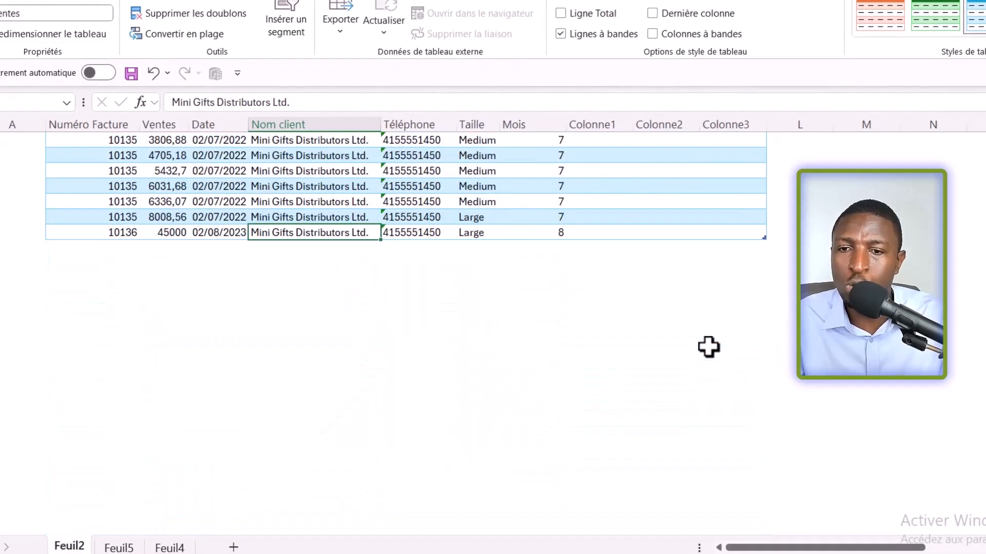
{"action": "left_click_drag", "start_coordinate": [764, 239], "coordinate": [778, 473]}
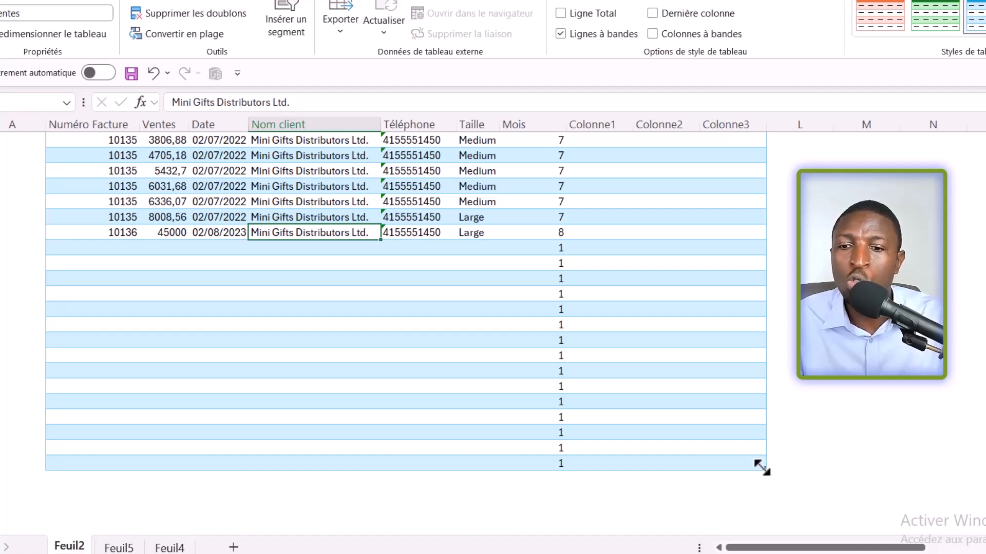
Step: Shrink the table back to the Mois column and last invoice row, and clear the leftover formulas beneath it in column H
{"action": "left_click_drag", "start_coordinate": [759, 459], "coordinate": [603, 242]}
{"action": "left_click_drag", "start_coordinate": [764, 239], "coordinate": [565, 230]}
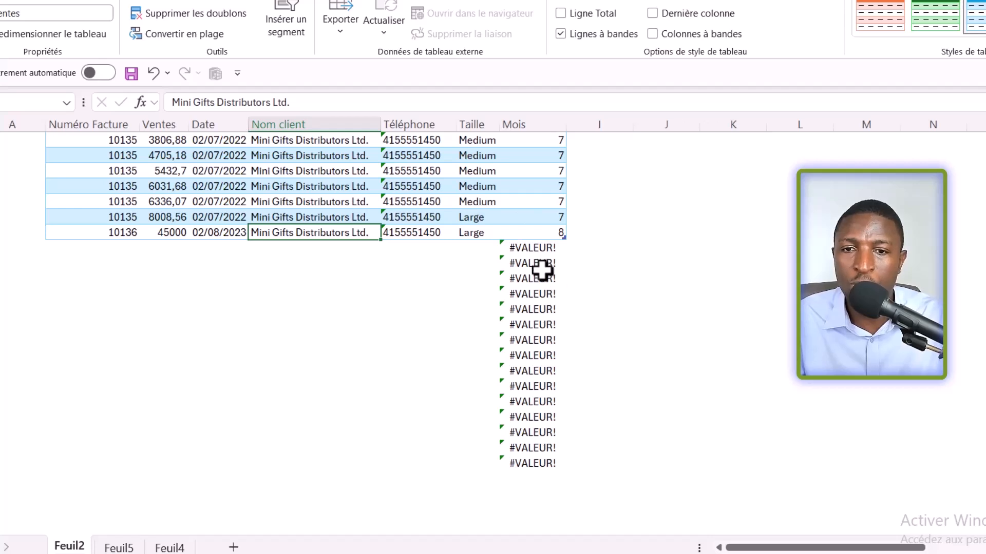
{"action": "left_click_drag", "start_coordinate": [543, 252], "coordinate": [520, 464]}
{"action": "key", "text": "Delete"}
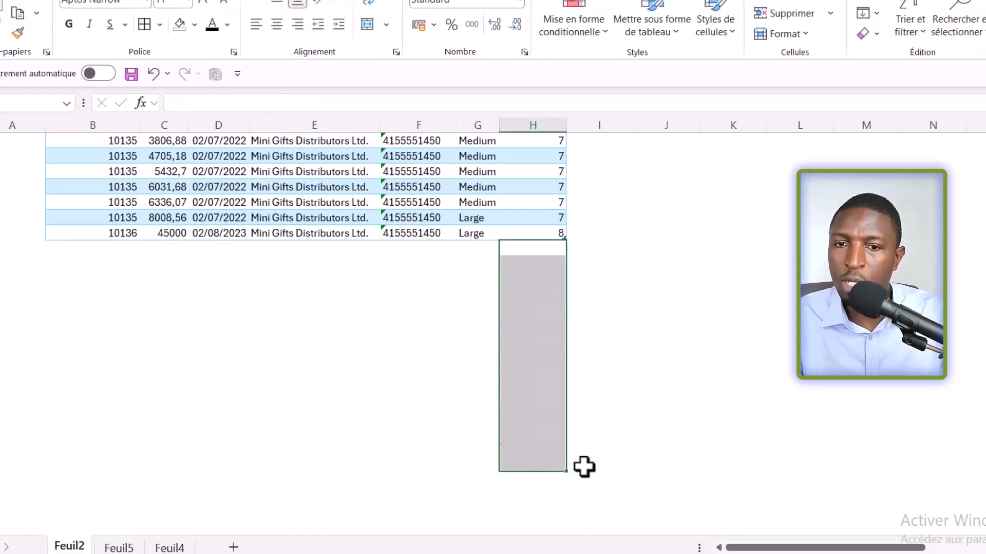
{"action": "left_click", "coordinate": [540, 232]}
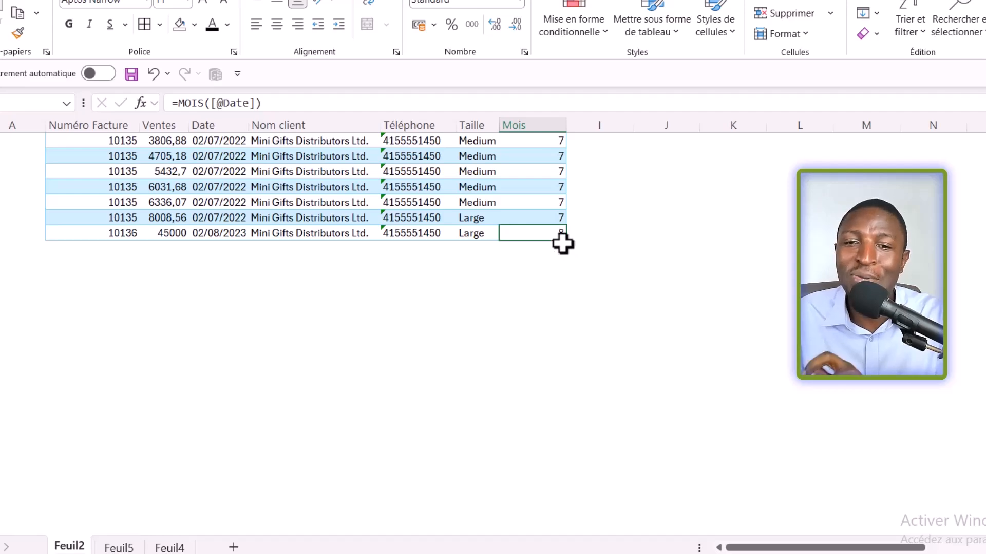
Step: Start another table row by entering a new invoice number in B106, directly below the last row
{"action": "scroll", "coordinate": [726, 359], "scroll_direction": "up", "scroll_amount": 3}
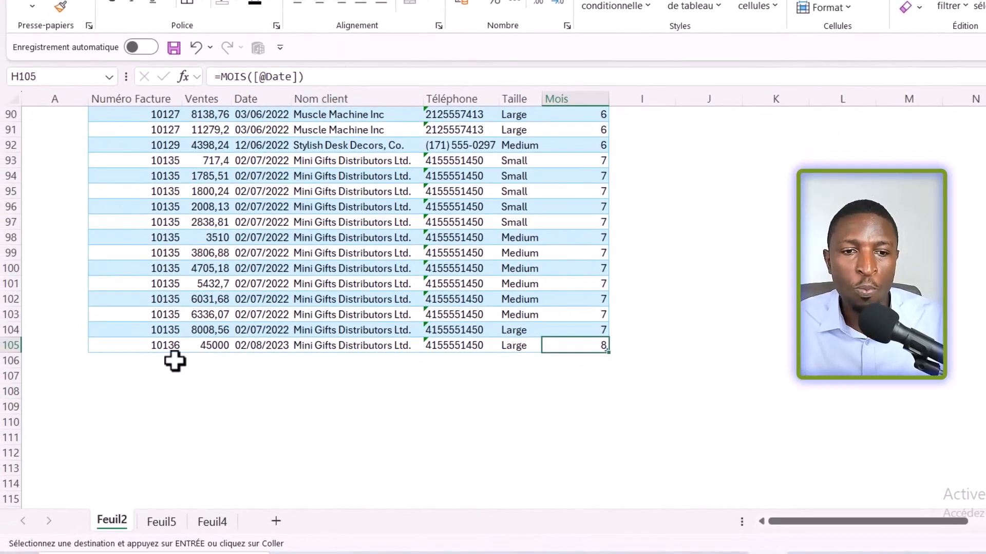
{"action": "left_click", "coordinate": [160, 362]}
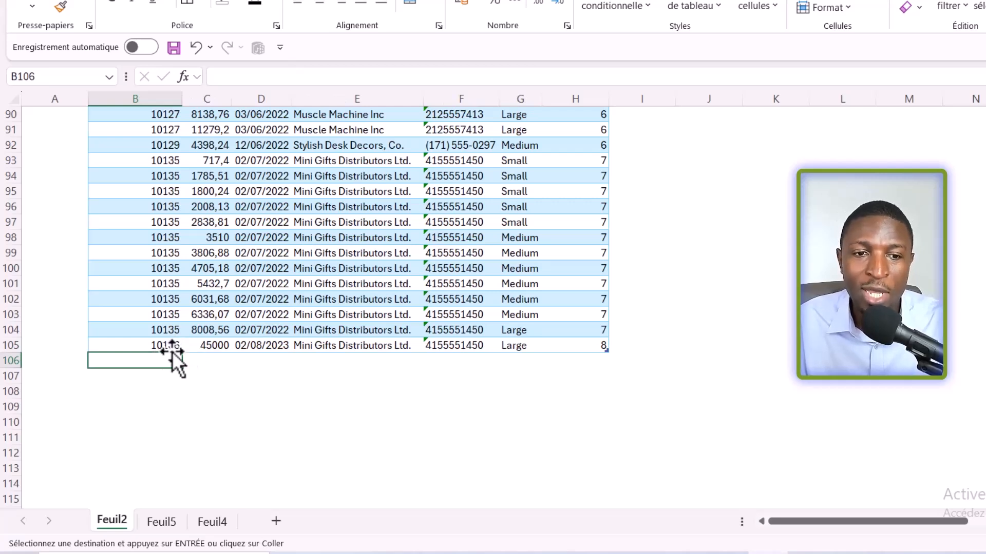
{"action": "type", "text": "1013"}
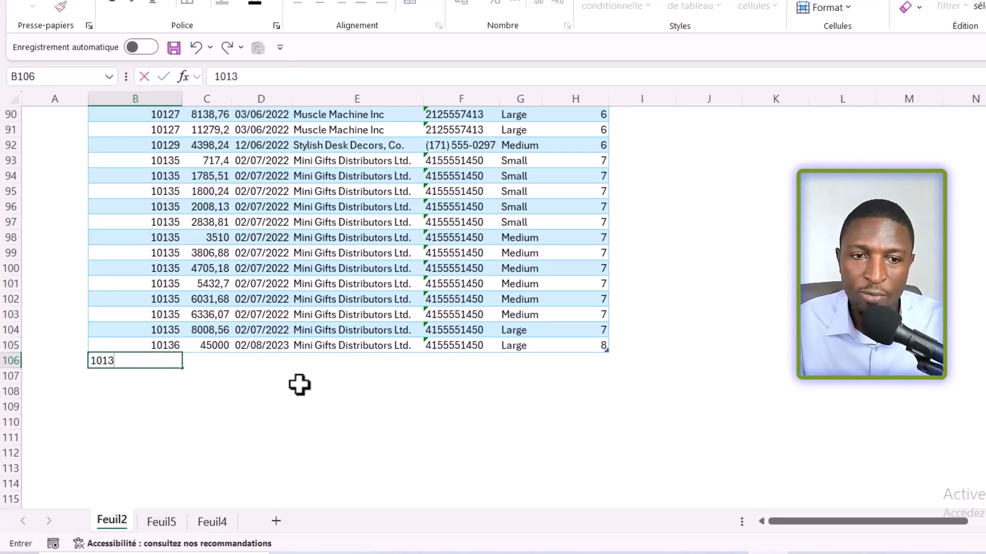
{"action": "key", "text": "Tab"}
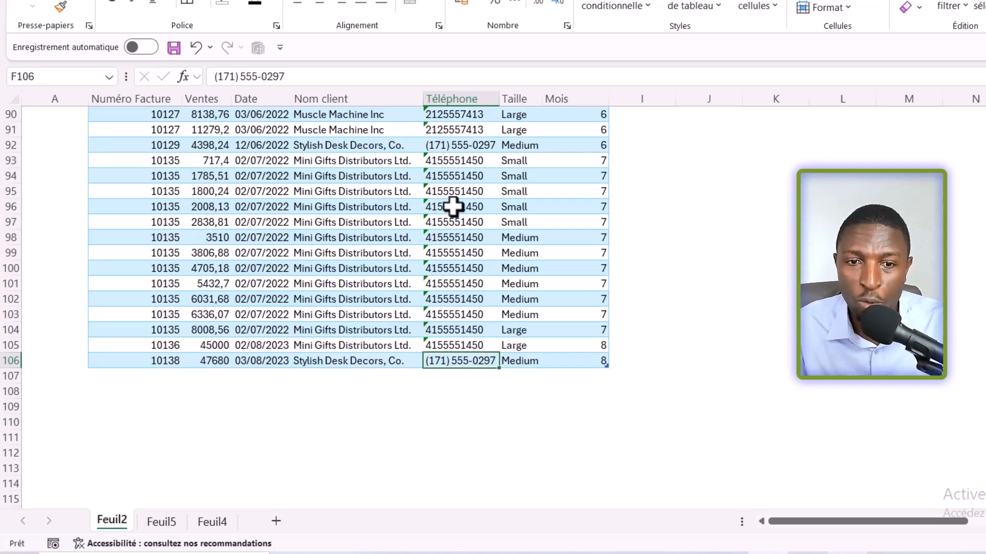
Step: Copy the Mini Gifts Distributors Ltd. invoice rows B93:G104 and paste them directly below the table, starting at B107
{"action": "key", "text": "ctrl+c"}
{"action": "left_click", "coordinate": [150, 382]}
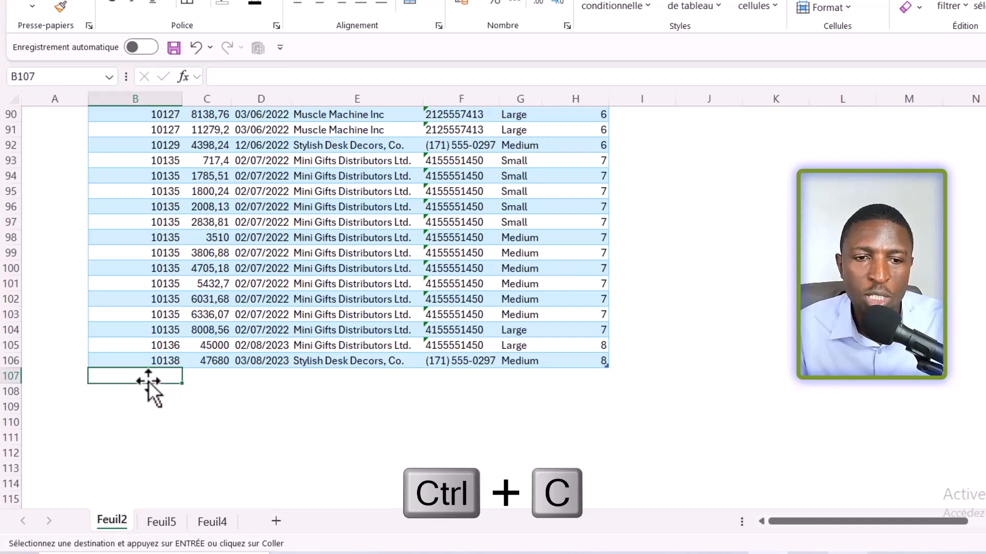
{"action": "key", "text": "ctrl+v"}
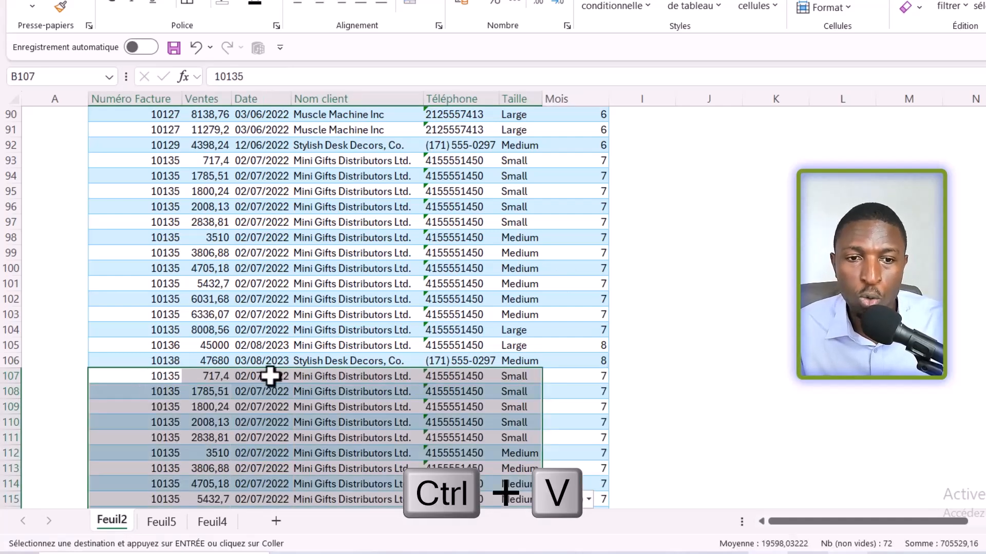
{"action": "scroll", "coordinate": [448, 341], "scroll_direction": "down", "scroll_amount": 3}
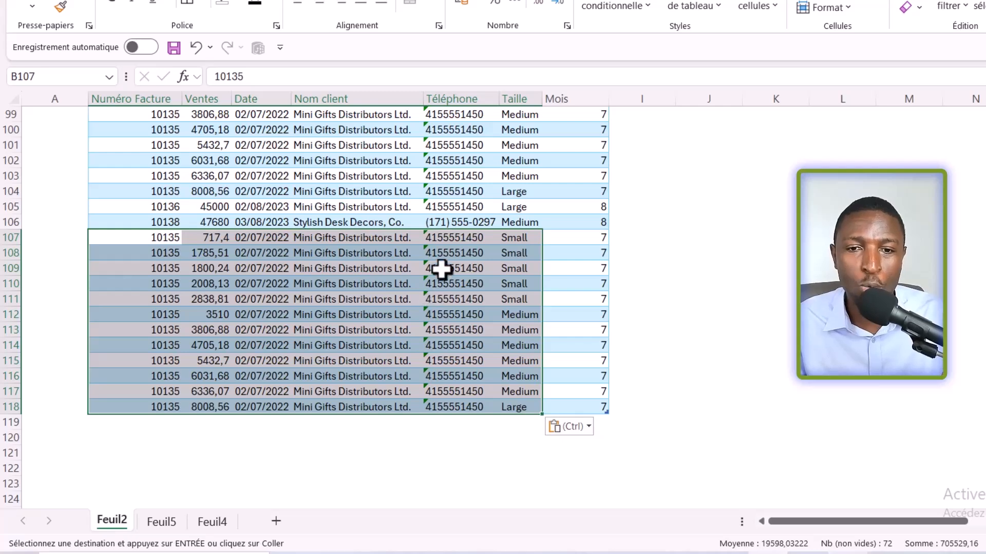
{"action": "key", "text": "alt+Tab"}
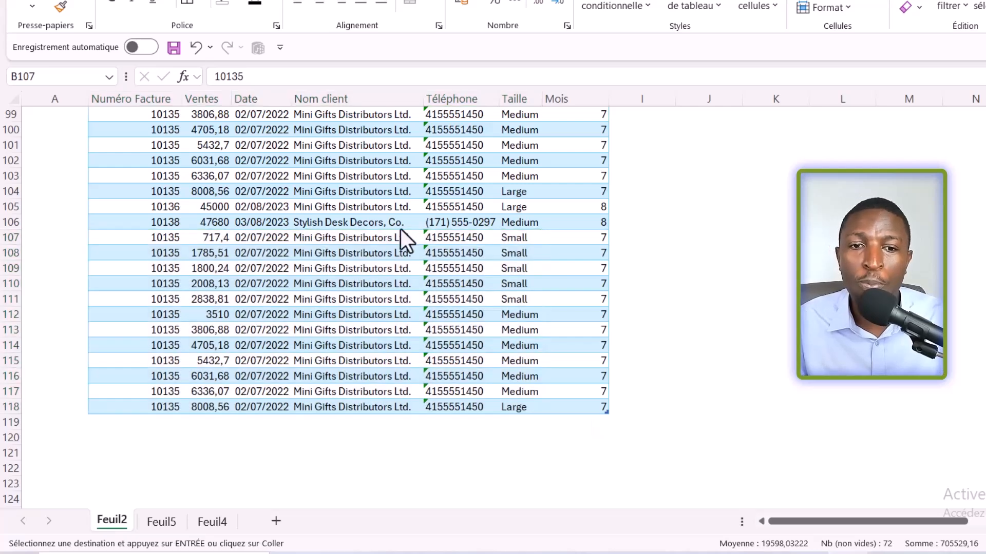
{"action": "left_click", "coordinate": [346, 195]}
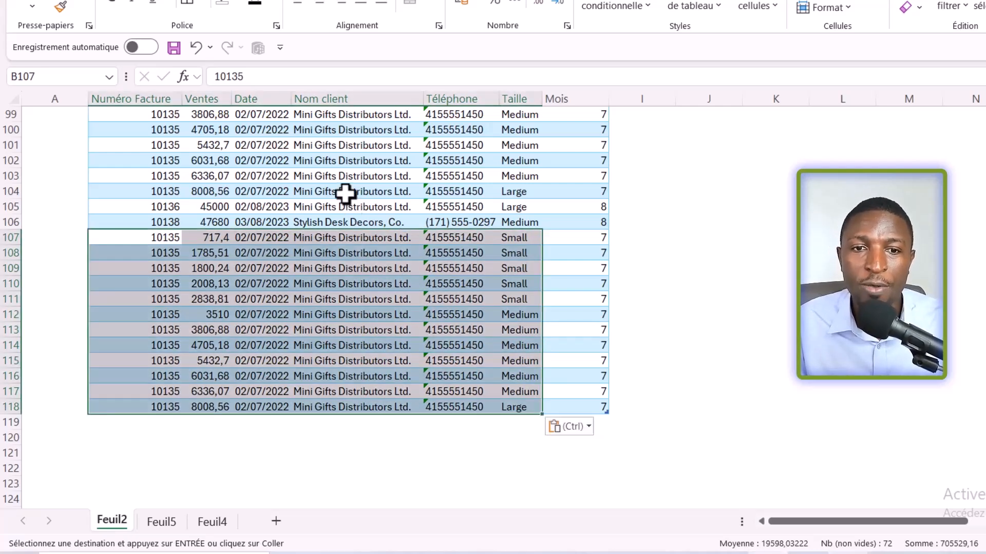
Step: Add a record with the data form: Ventes 10540, Date 03/08/2023, Taille Medium, plus the invoice number, client name and phone number
{"action": "left_click", "coordinate": [346, 194]}
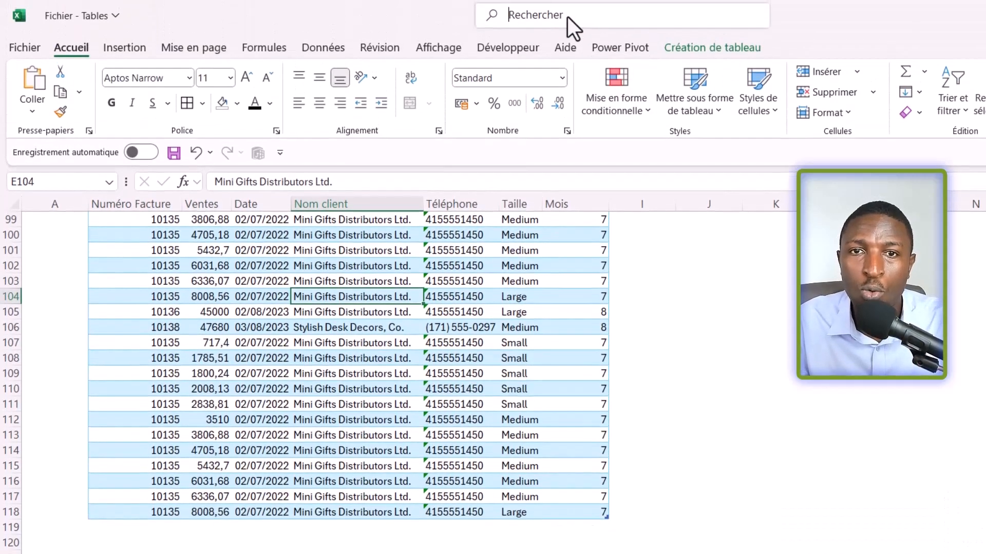
{"action": "left_click", "coordinate": [568, 16]}
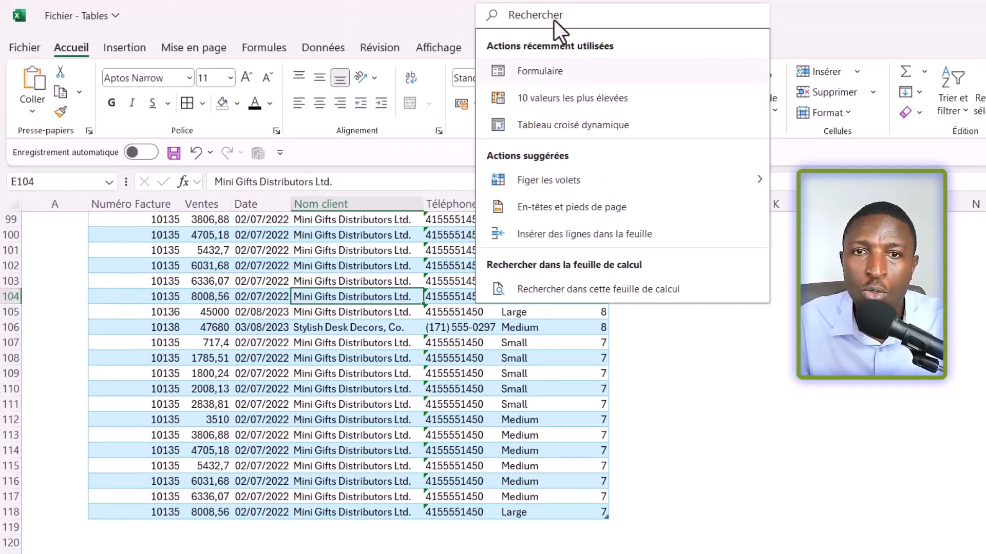
{"action": "left_click", "coordinate": [540, 72]}
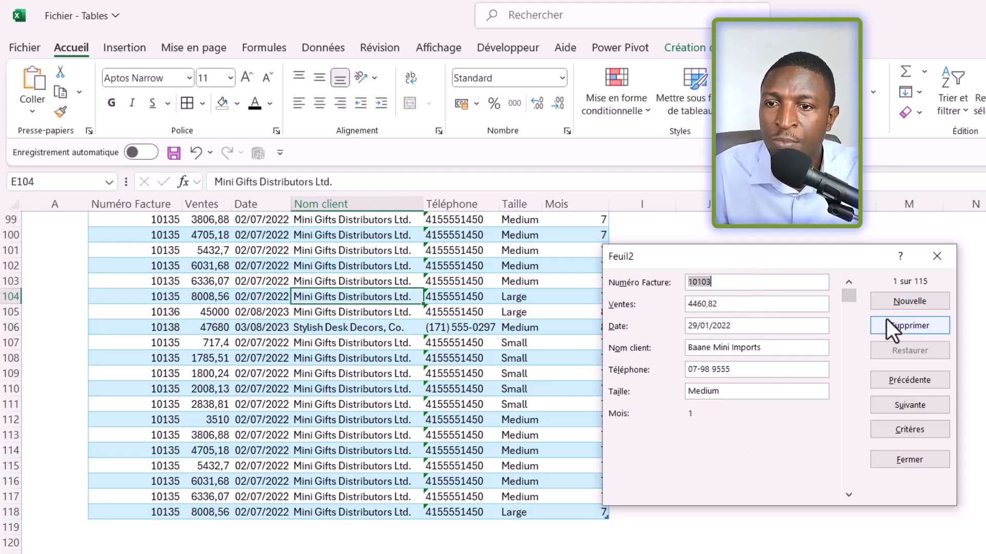
{"action": "left_click", "coordinate": [909, 307]}
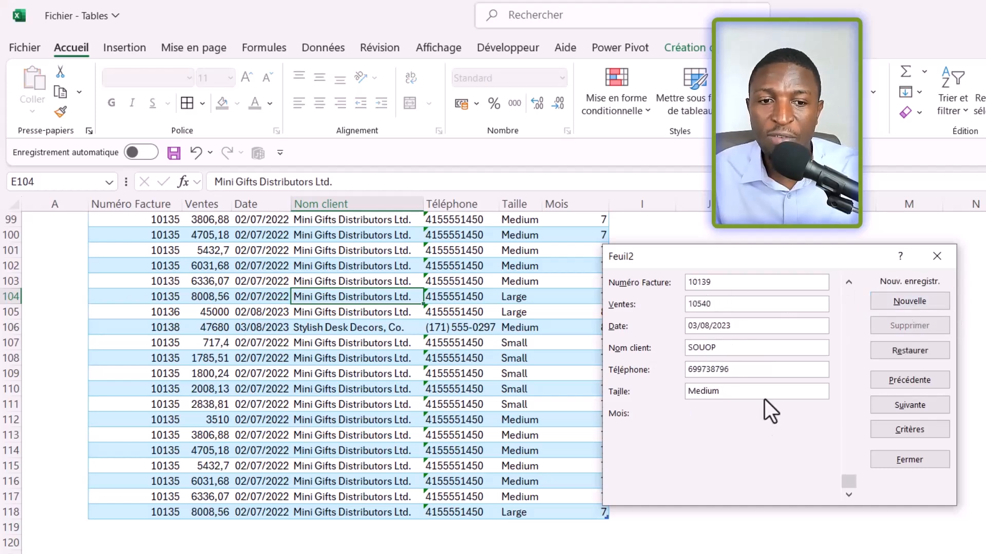
{"action": "key", "text": "Return"}
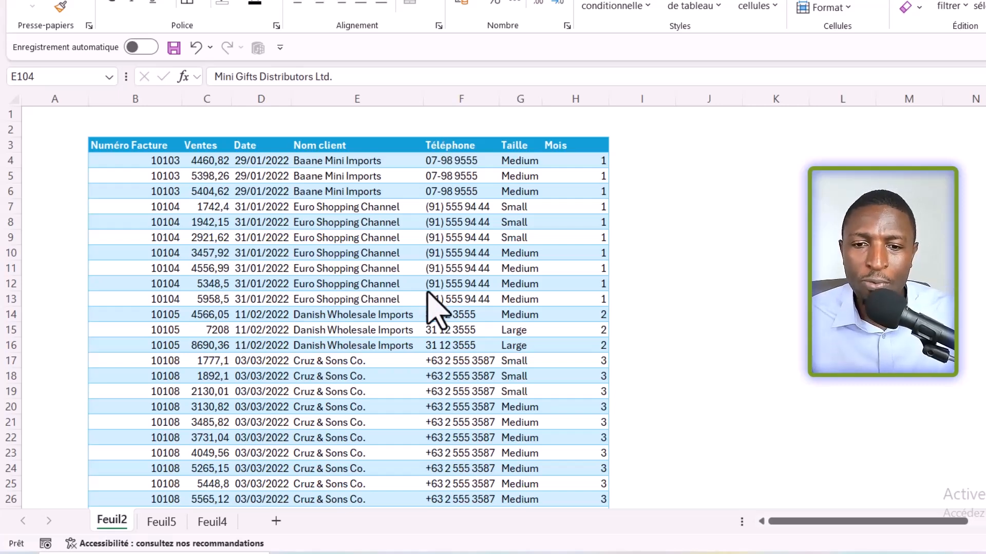
Step: On sheet Feuil5, select the whole plain invoice range A2:F103, headers included
{"action": "left_click", "coordinate": [159, 525]}
{"action": "left_click", "coordinate": [159, 523]}
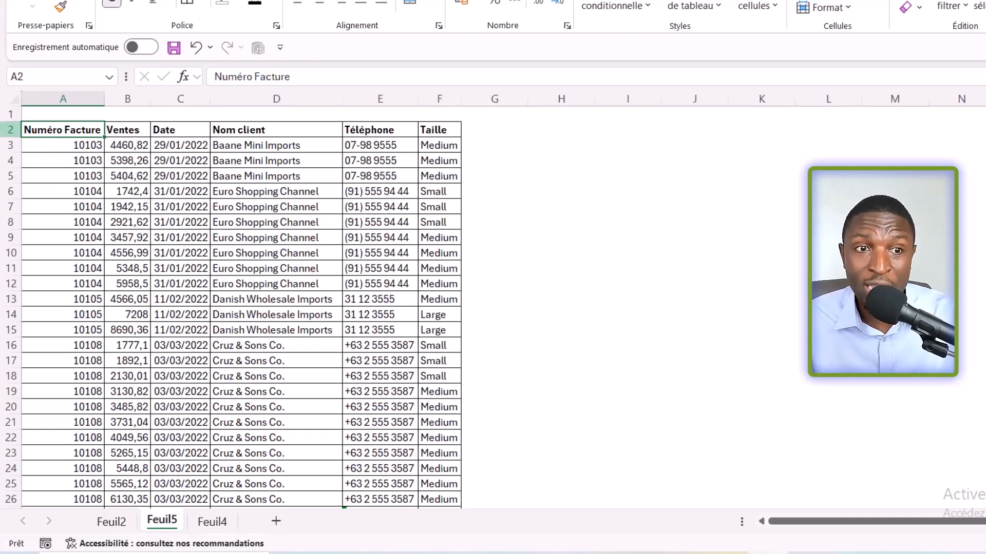
{"action": "key", "text": "ctrl+Down"}
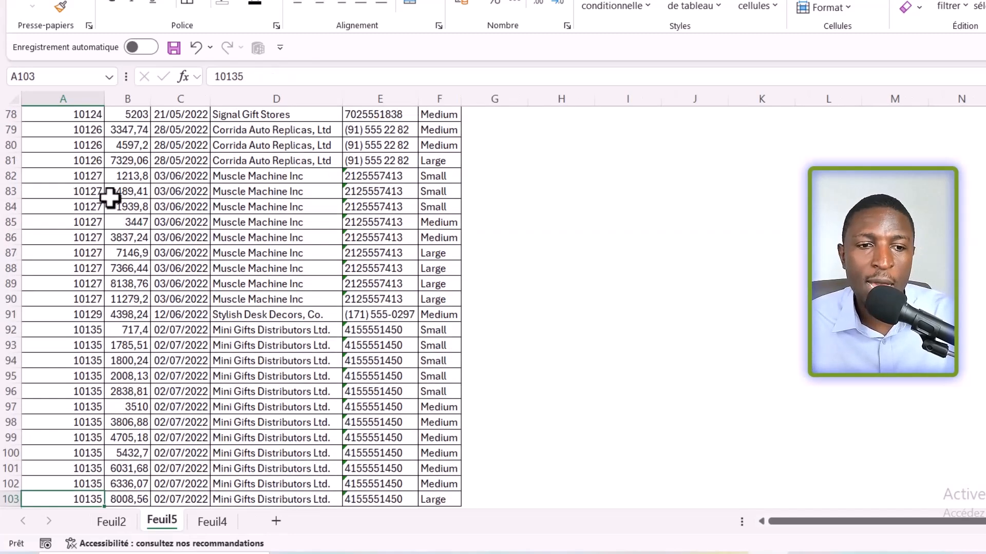
{"action": "scroll", "coordinate": [102, 367], "scroll_direction": "down", "scroll_amount": 3}
{"action": "key", "text": "ctrl+Up"}
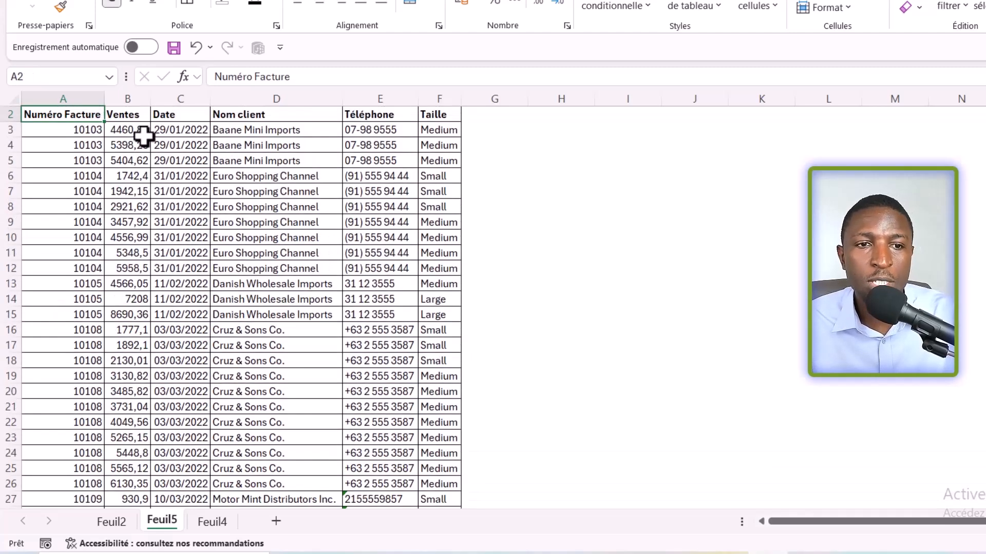
{"action": "left_click", "coordinate": [435, 166], "text": "shift"}
{"action": "key", "text": "ctrl+shift+Down"}
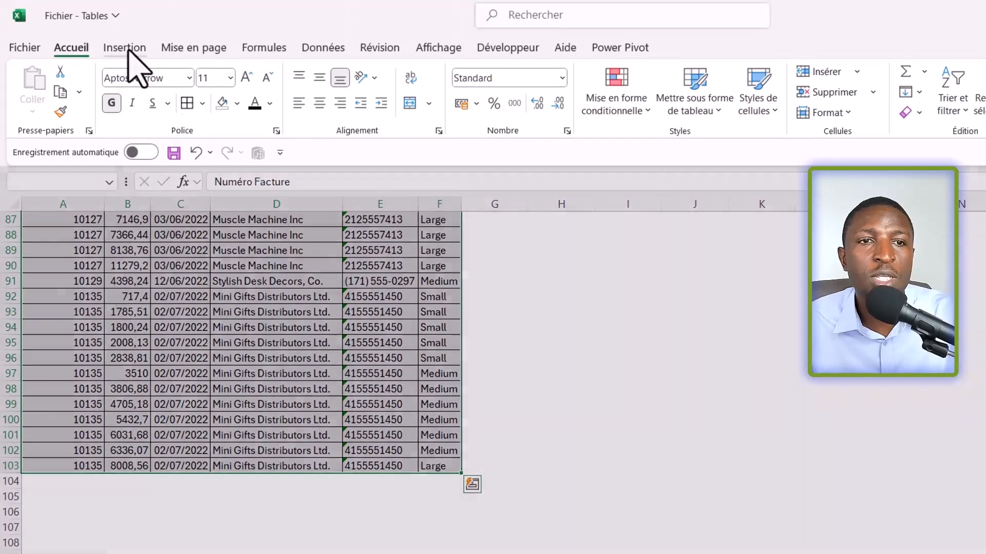
Step: Create a PivotTable from Feuil5!$A$2:$F$103 at Feuil5!$I$2 on the existing sheet, with Nom client as rows and the sum of Ventes as values
{"action": "left_click", "coordinate": [128, 46]}
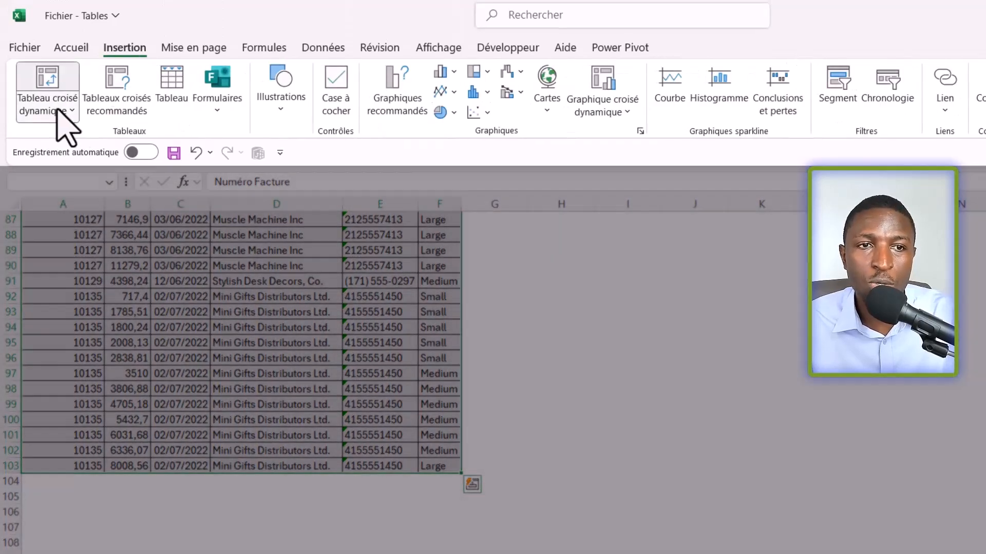
{"action": "left_click", "coordinate": [56, 108]}
{"action": "left_click", "coordinate": [109, 134]}
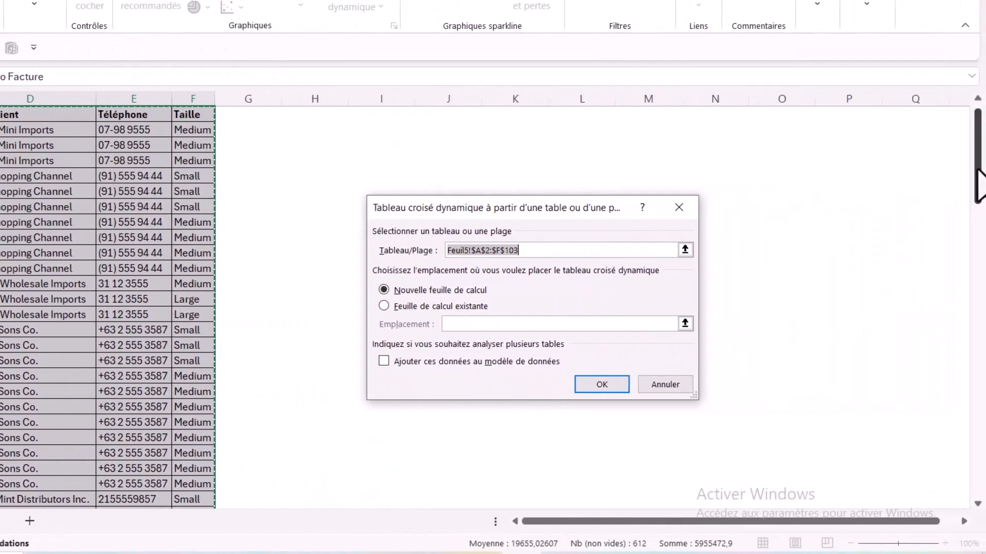
{"action": "left_click_drag", "start_coordinate": [978, 172], "coordinate": [979, 480]}
{"action": "scroll", "coordinate": [65, 392], "scroll_direction": "down", "scroll_amount": 1}
{"action": "scroll", "coordinate": [65, 392], "scroll_direction": "down", "scroll_amount": 1}
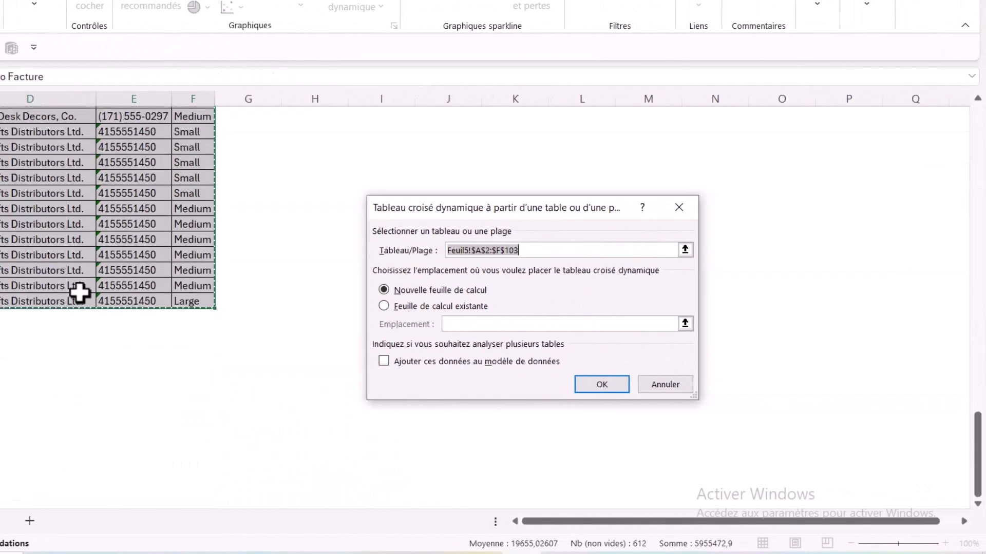
{"action": "left_click", "coordinate": [384, 306]}
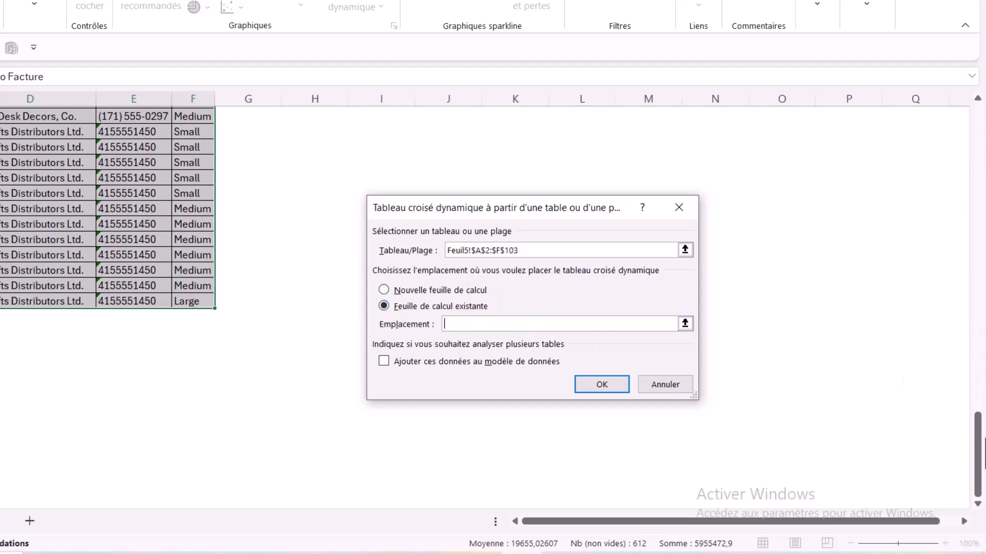
{"action": "left_click_drag", "start_coordinate": [979, 452], "coordinate": [978, 144]}
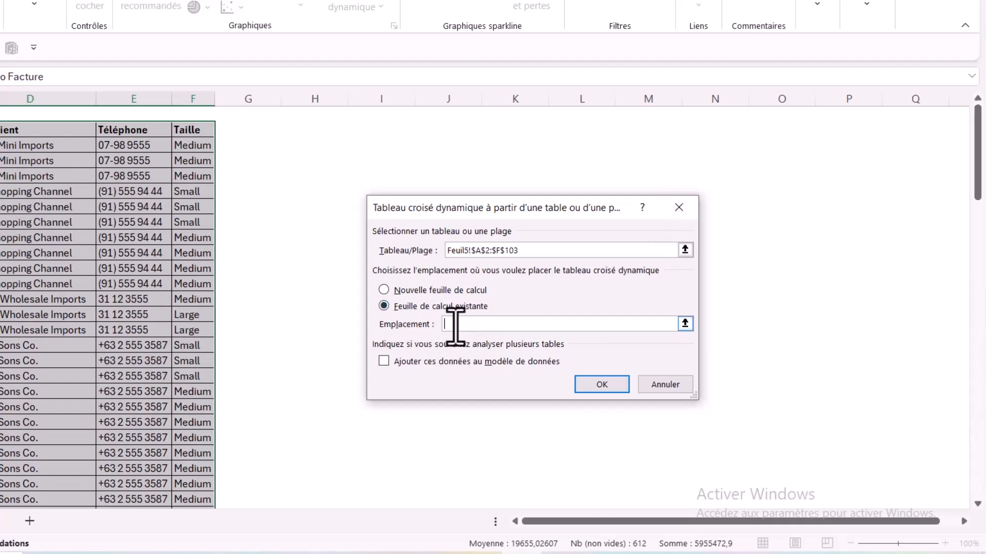
{"action": "left_click", "coordinate": [370, 133]}
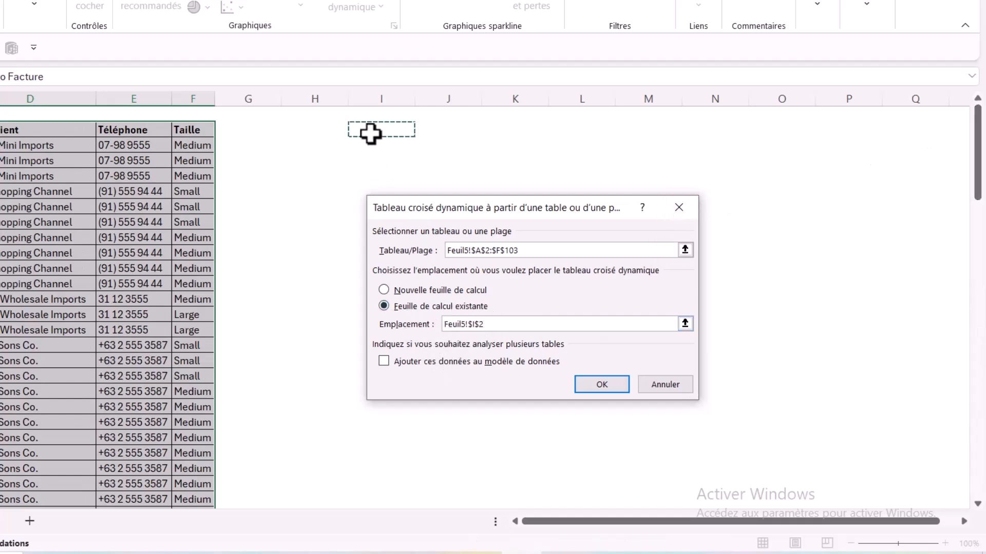
{"action": "left_click", "coordinate": [601, 386]}
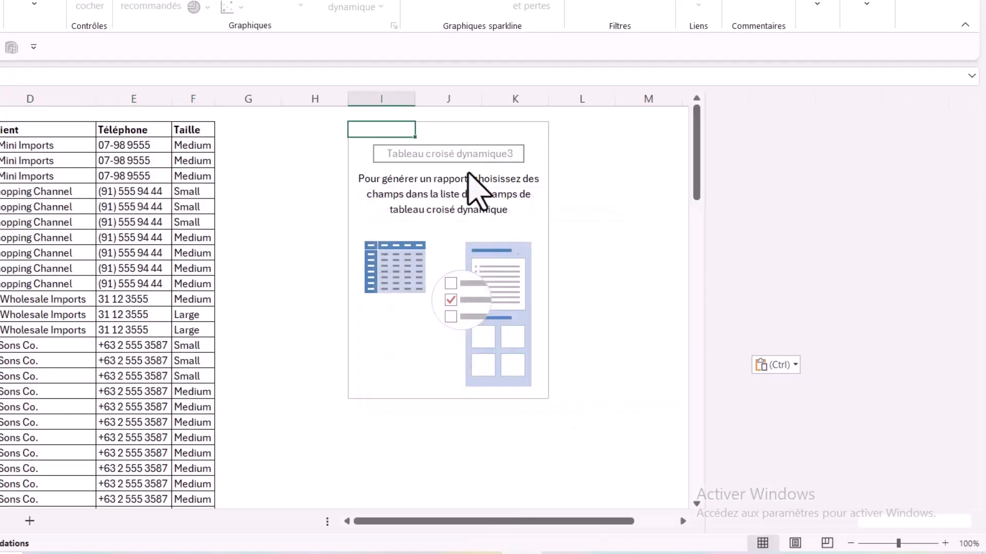
{"action": "left_click_drag", "start_coordinate": [770, 238], "coordinate": [913, 467]}
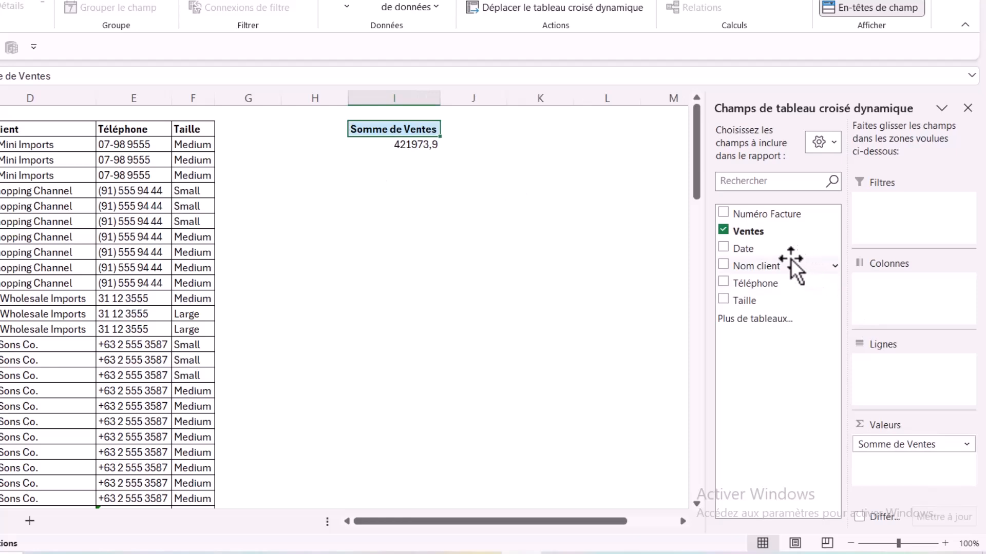
{"action": "left_click_drag", "start_coordinate": [772, 267], "coordinate": [911, 394]}
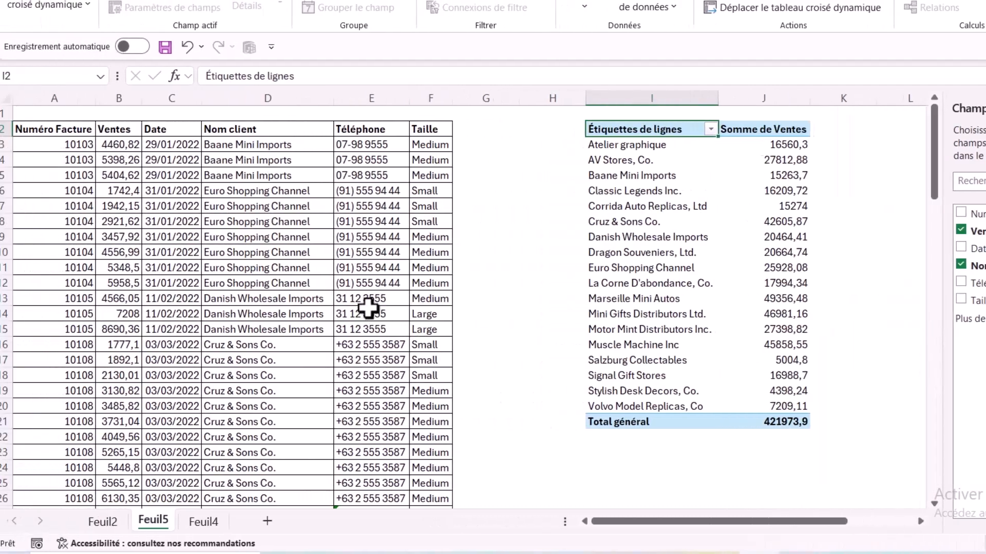
Step: Duplicate the last invoice row, A103:F103, into row 104 directly below the plain range
{"action": "left_click", "coordinate": [128, 311]}
{"action": "key", "text": "ctrl+Down"}
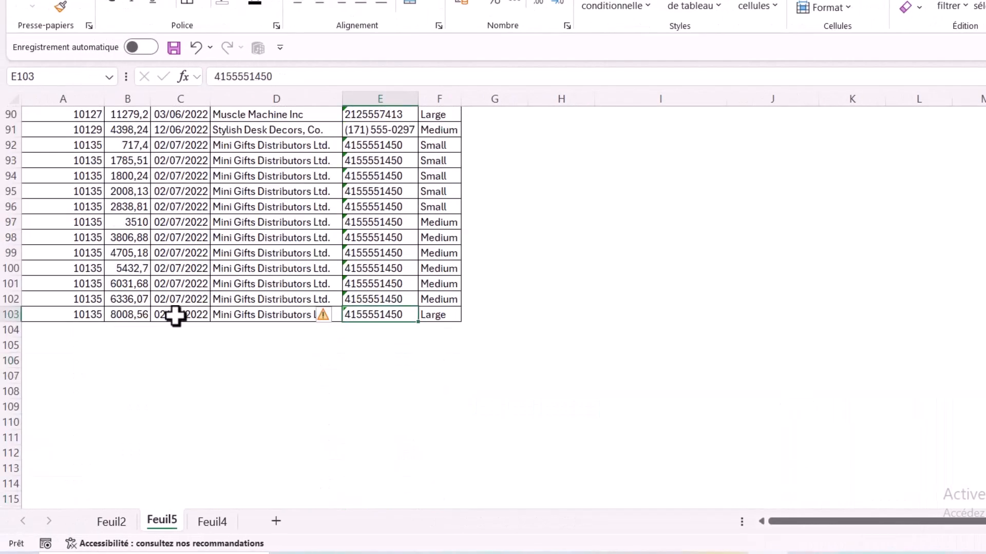
{"action": "left_click_drag", "start_coordinate": [88, 315], "coordinate": [446, 316]}
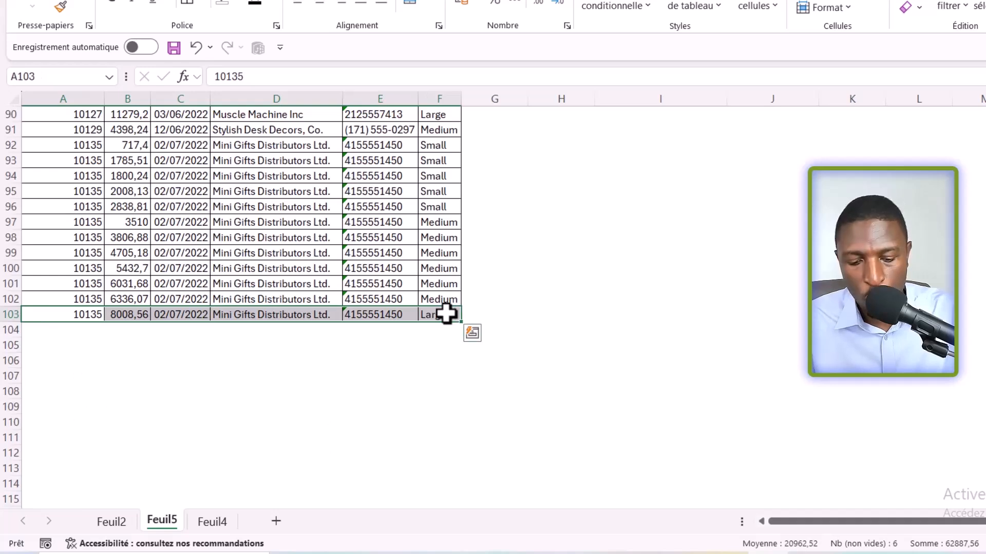
{"action": "key", "text": "ctrl+c"}
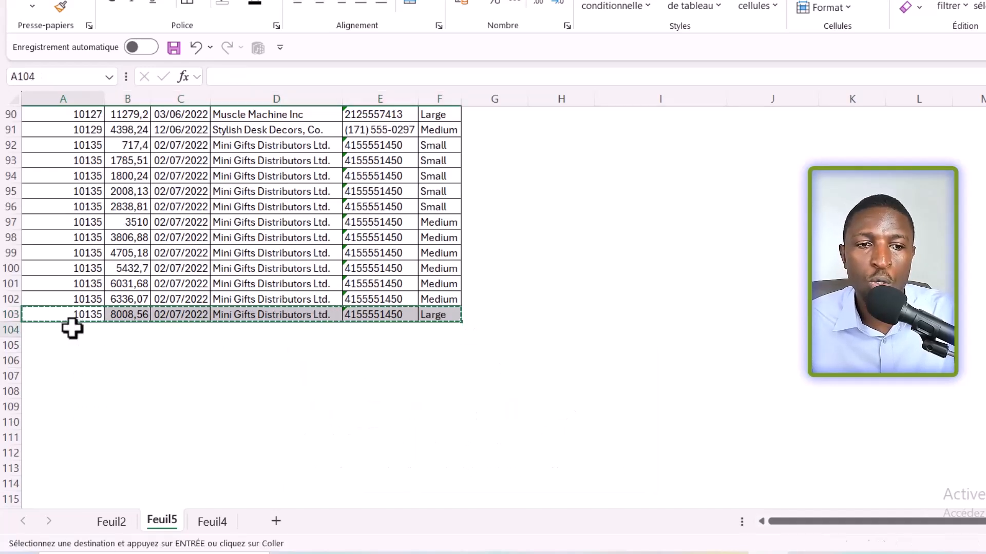
{"action": "left_click", "coordinate": [75, 329]}
{"action": "key", "text": "ctrl+v"}
Step: Set the Ventes value of the duplicated row in B104 to 1000000
{"action": "left_click", "coordinate": [123, 331]}
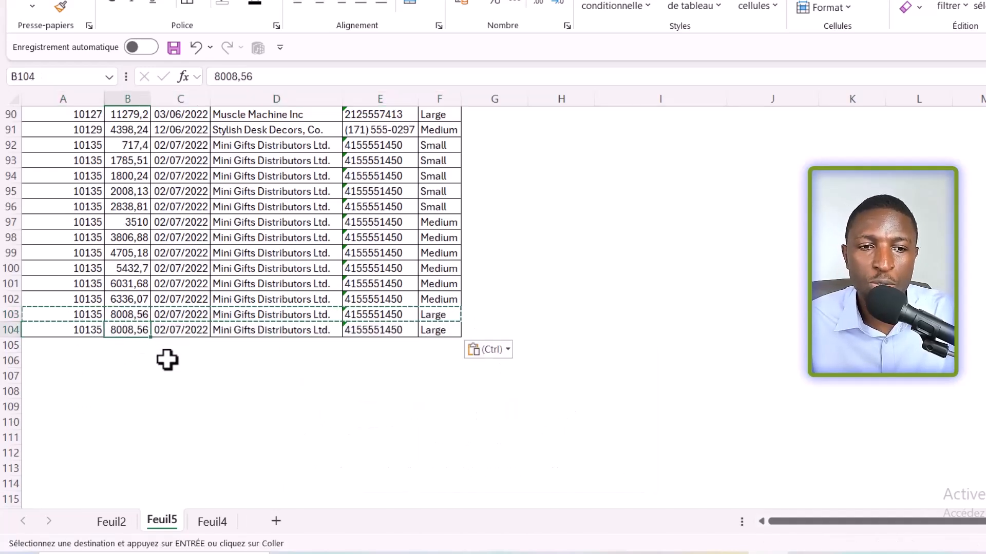
{"action": "type", "text": "100000"}
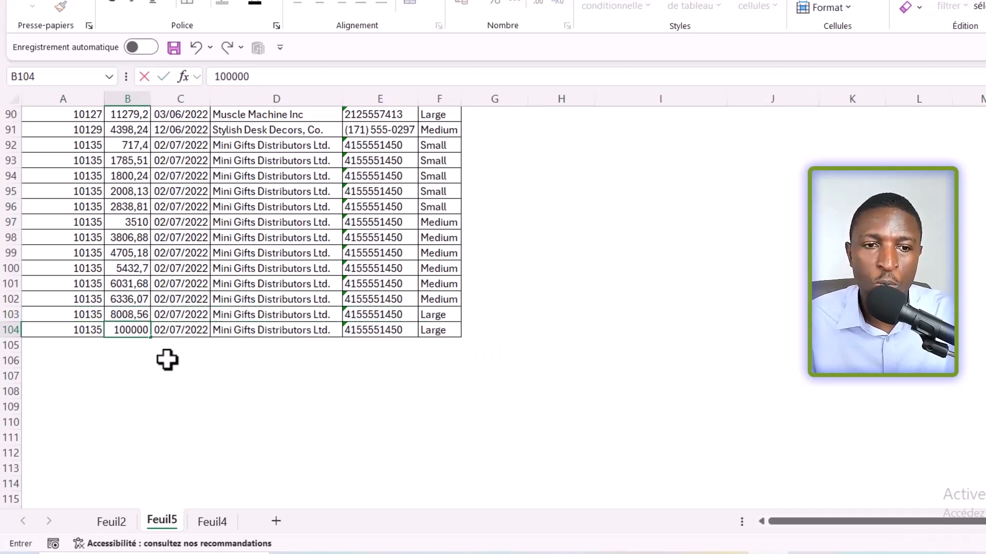
{"action": "key", "text": "Return"}
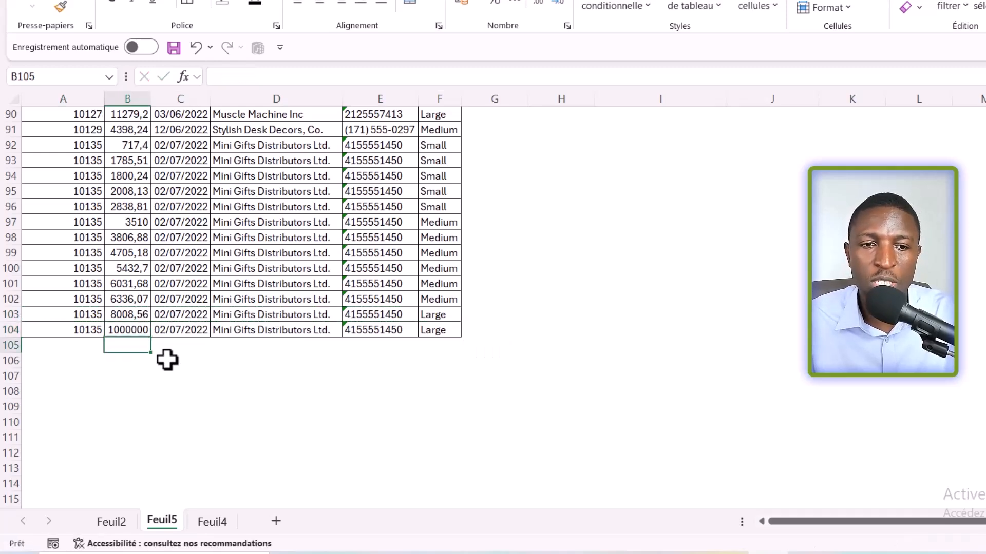
Step: Refresh the PivotTable of sales by client twice to check whether the added row is included
{"action": "left_click", "coordinate": [349, 289]}
{"action": "scroll", "coordinate": [440, 289], "scroll_direction": "up", "scroll_amount": 12}
{"action": "scroll", "coordinate": [440, 288], "scroll_direction": "up", "scroll_amount": 5}
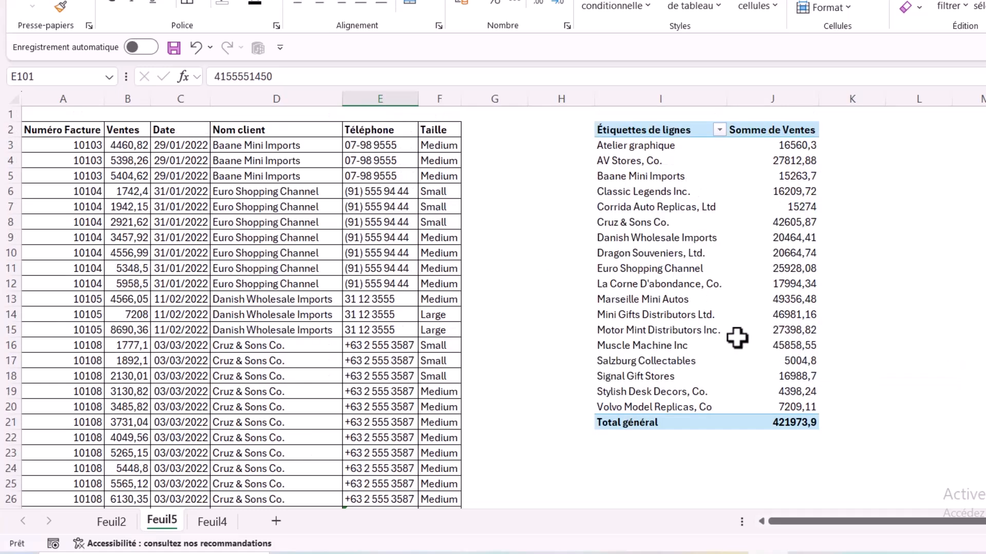
{"action": "right_click", "coordinate": [665, 257]}
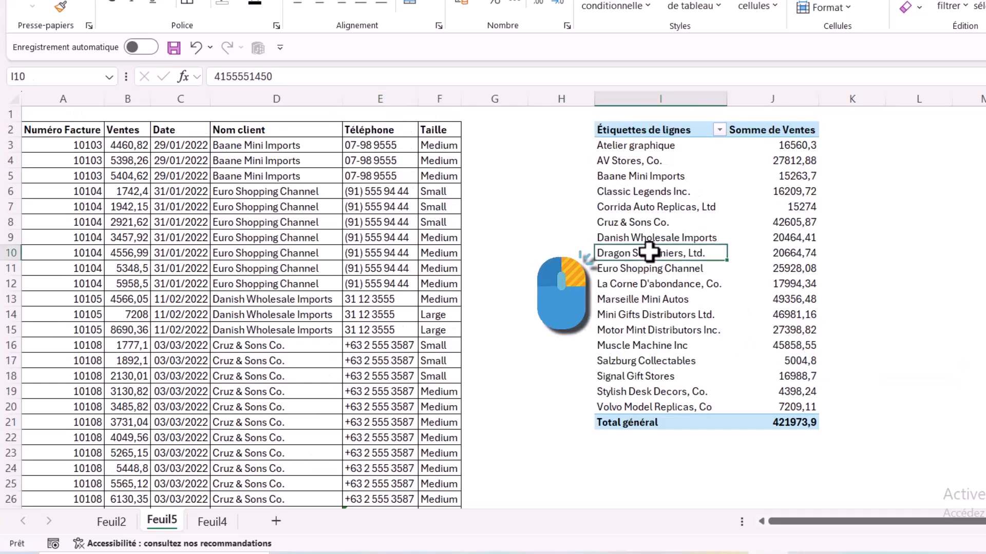
{"action": "left_click", "coordinate": [713, 246]}
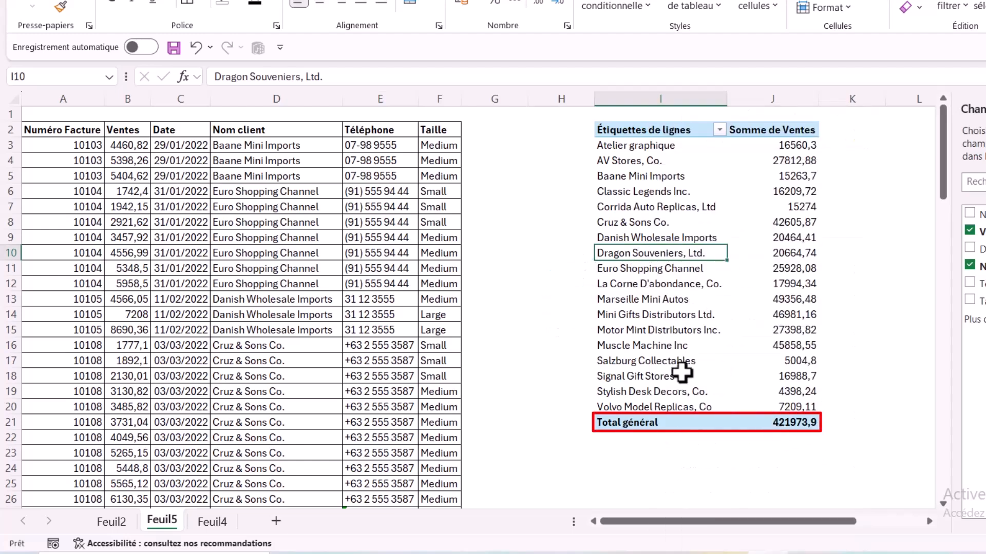
{"action": "right_click", "coordinate": [660, 235]}
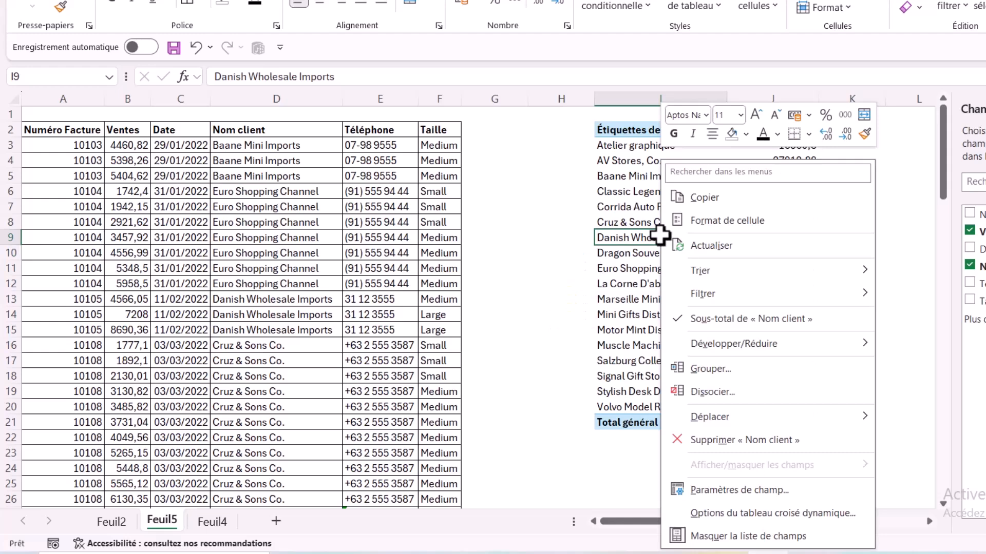
{"action": "left_click", "coordinate": [743, 247]}
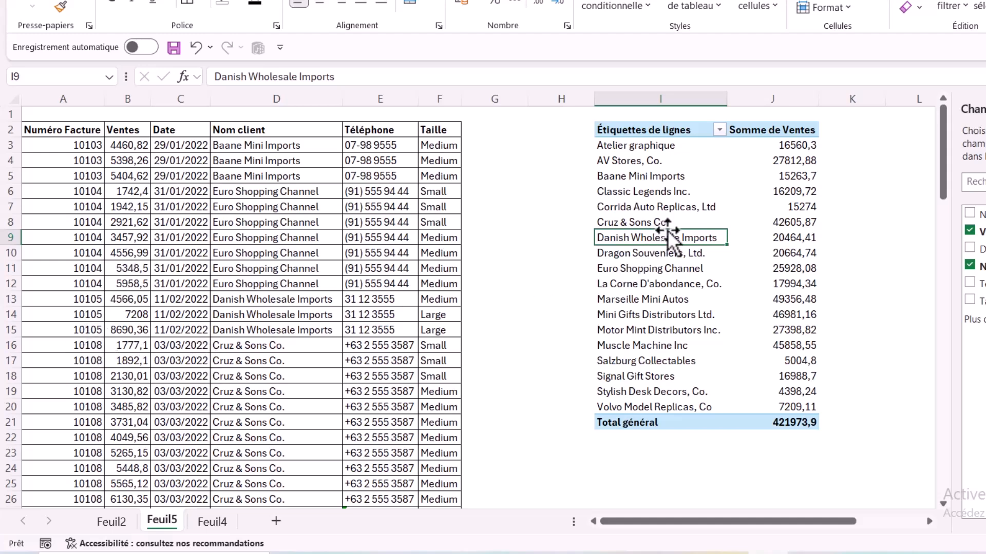
{"action": "left_click", "coordinate": [670, 164]}
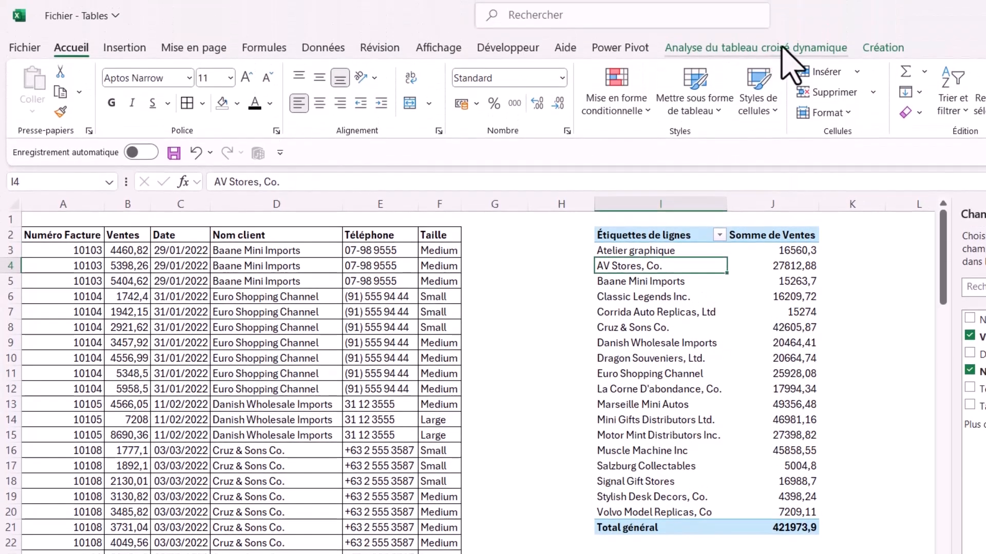
Step: Change the data source of the PivotTable on the plain range to Feuil5!$A$2:$F$104
{"action": "left_click", "coordinate": [795, 46]}
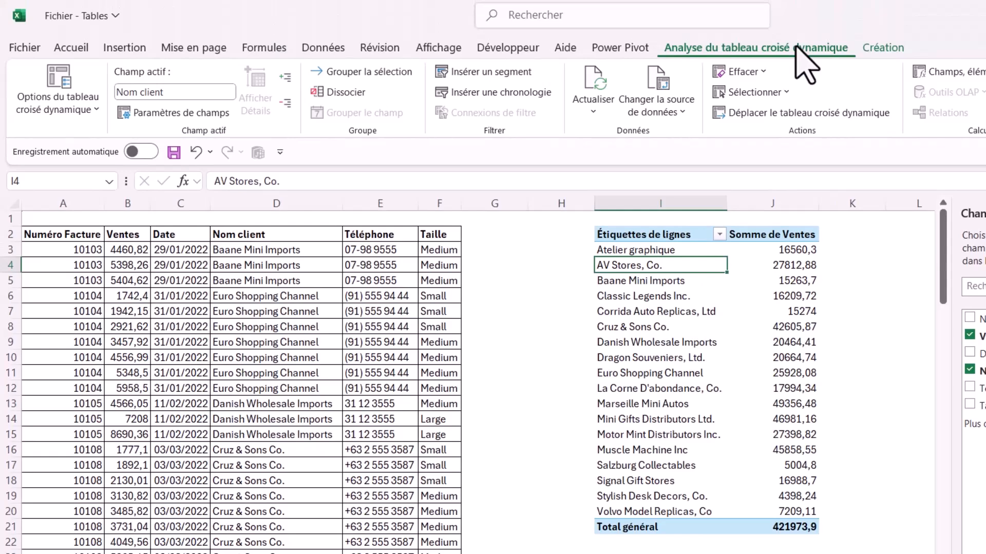
{"action": "left_click", "coordinate": [674, 124]}
{"action": "left_click", "coordinate": [691, 135]}
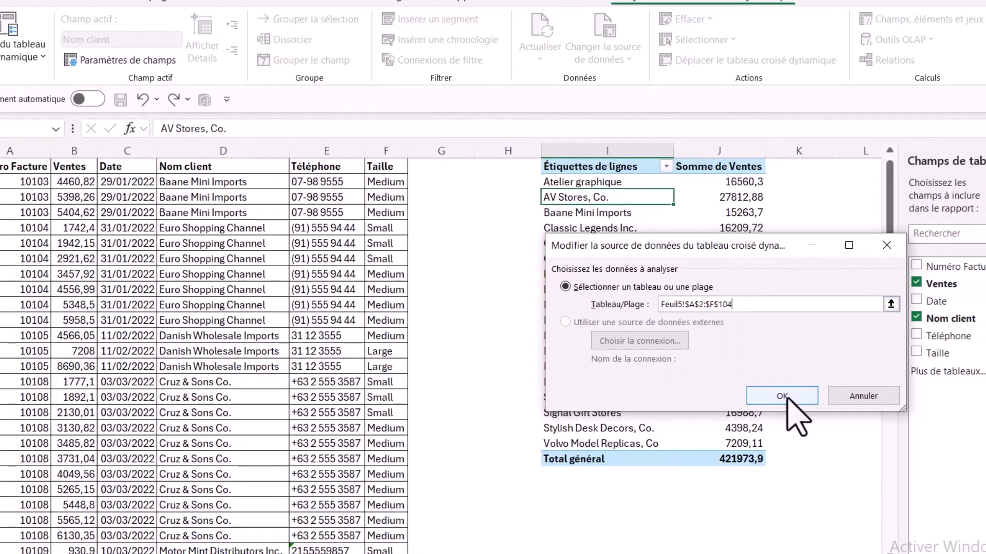
{"action": "left_click", "coordinate": [760, 396]}
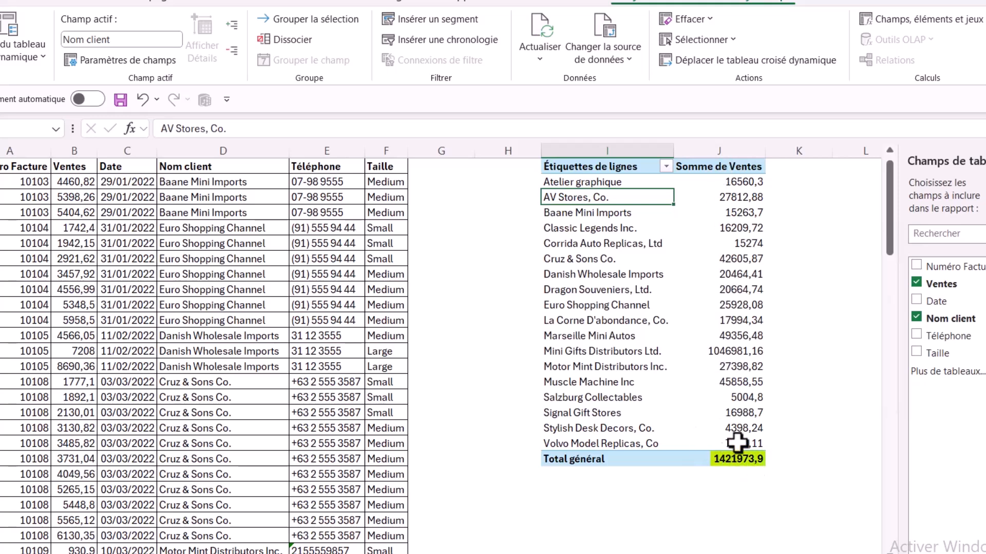
{"action": "left_click", "coordinate": [631, 307]}
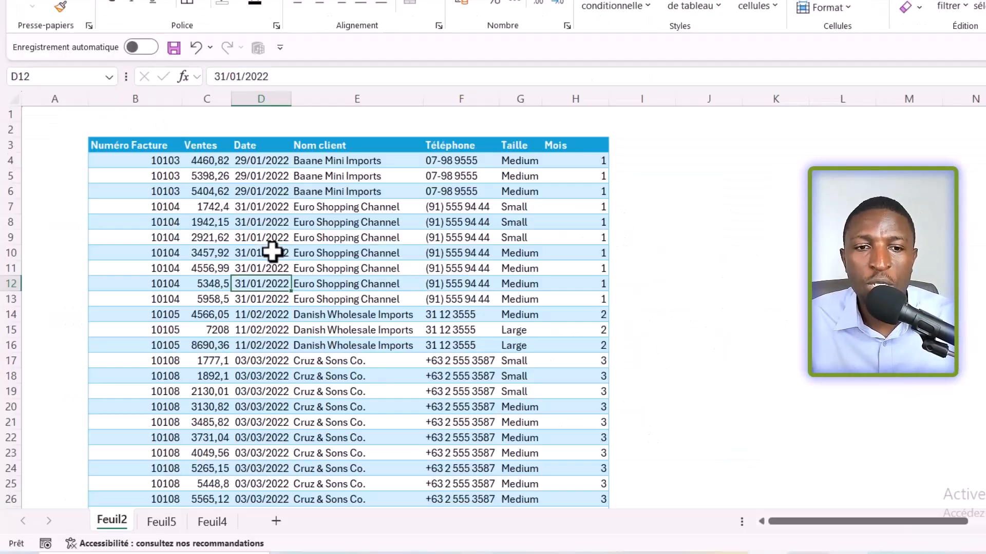
Step: Create a PivotTable from the TabVentes table on the existing sheet at Feuil2!$K$3
{"action": "left_click", "coordinate": [256, 191]}
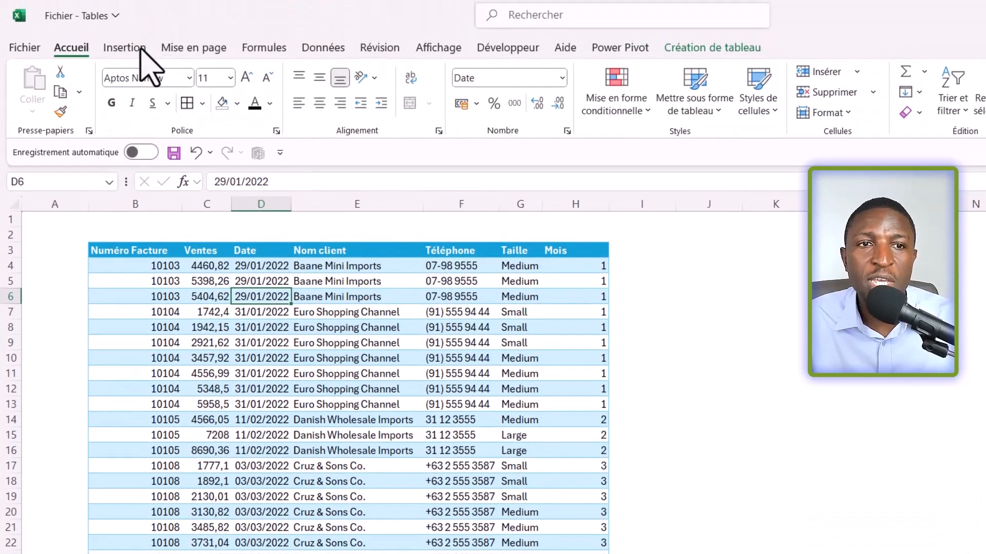
{"action": "left_click", "coordinate": [124, 47]}
{"action": "left_click", "coordinate": [72, 110]}
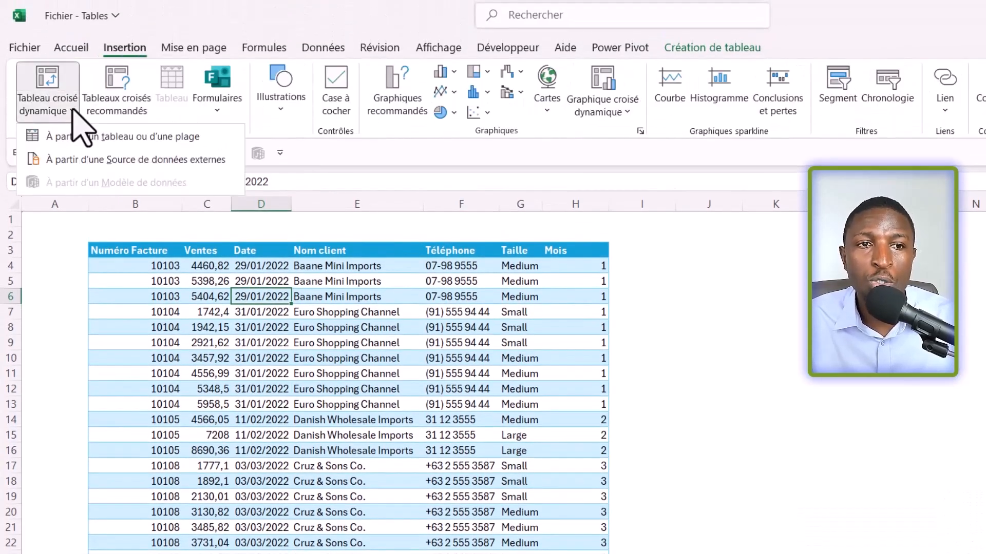
{"action": "left_click", "coordinate": [88, 137]}
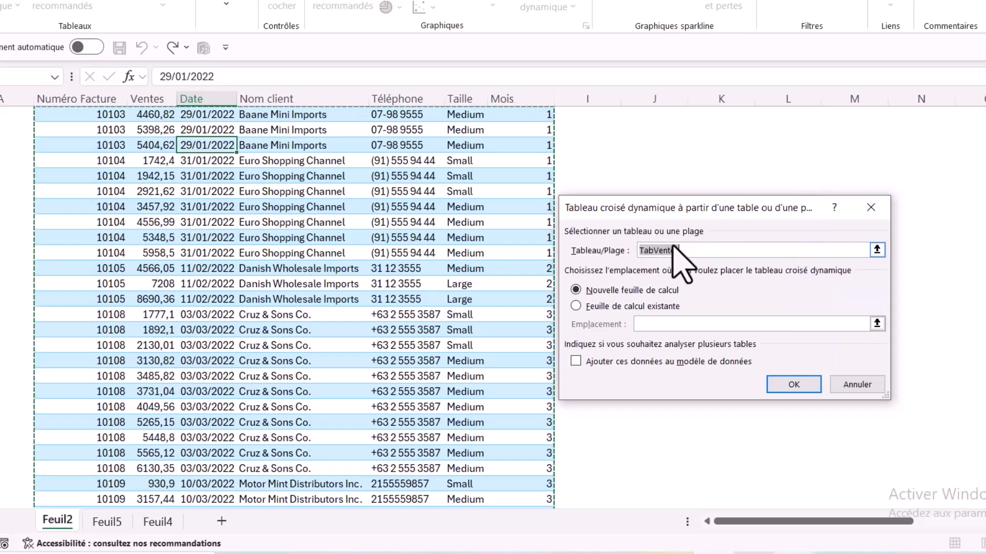
{"action": "left_click", "coordinate": [636, 307]}
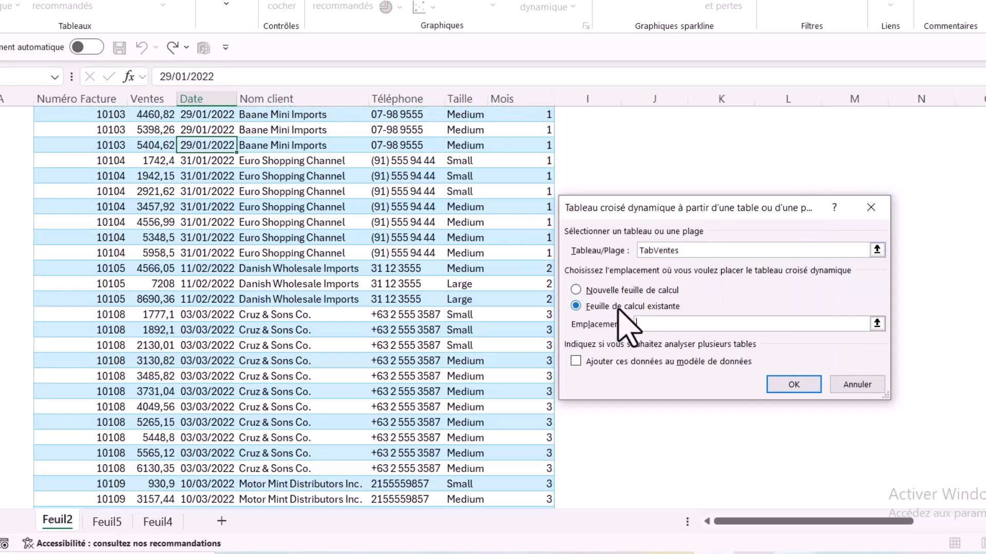
{"action": "left_click_drag", "start_coordinate": [693, 208], "coordinate": [697, 256]}
{"action": "scroll", "coordinate": [744, 176], "scroll_direction": "up", "scroll_amount": 1}
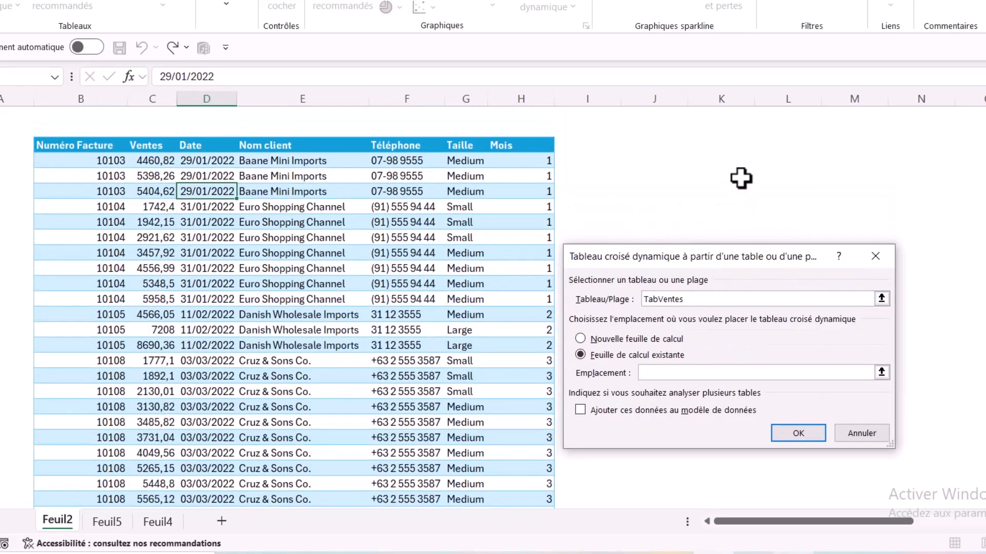
{"action": "left_click", "coordinate": [701, 147]}
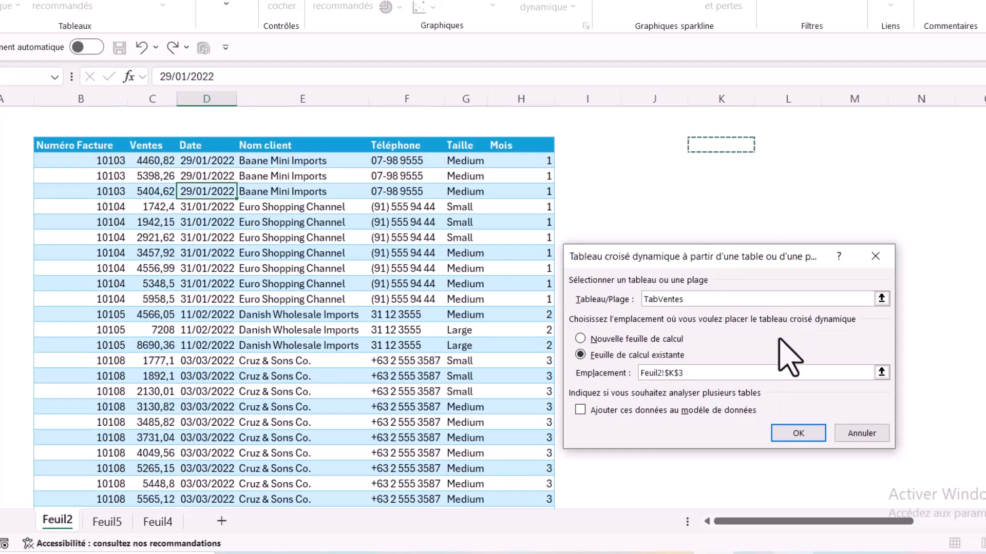
{"action": "left_click", "coordinate": [797, 435]}
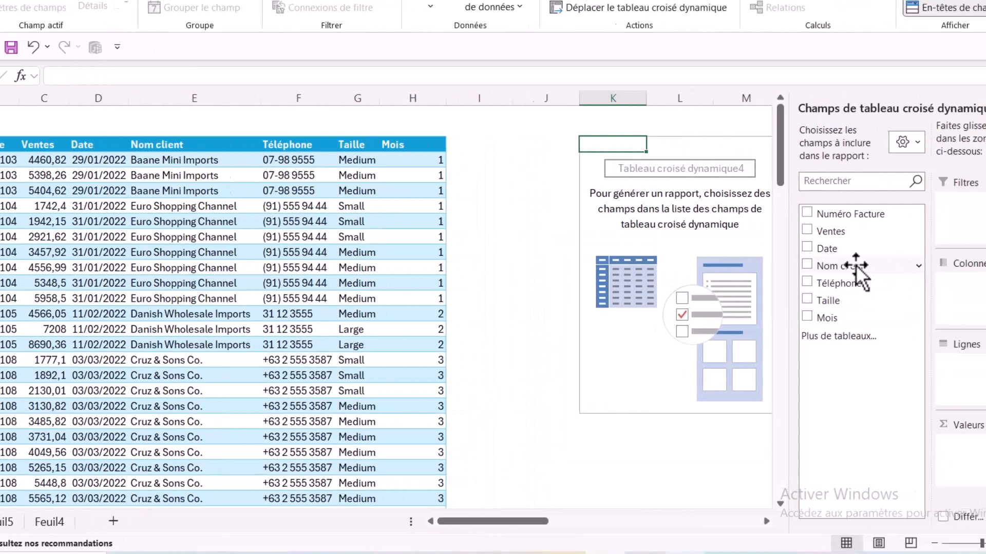
Step: Lay out the new PivotTable with Nom client as rows and the sum of Ventes as values
{"action": "left_click_drag", "start_coordinate": [852, 229], "coordinate": [977, 434]}
{"action": "left_click_drag", "start_coordinate": [884, 415], "coordinate": [885, 421]}
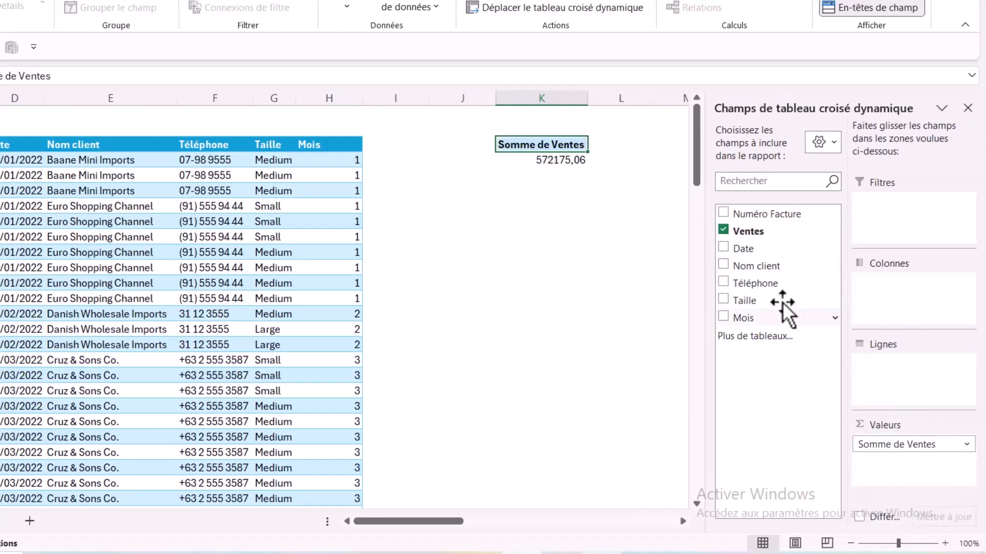
{"action": "left_click_drag", "start_coordinate": [769, 266], "coordinate": [873, 369]}
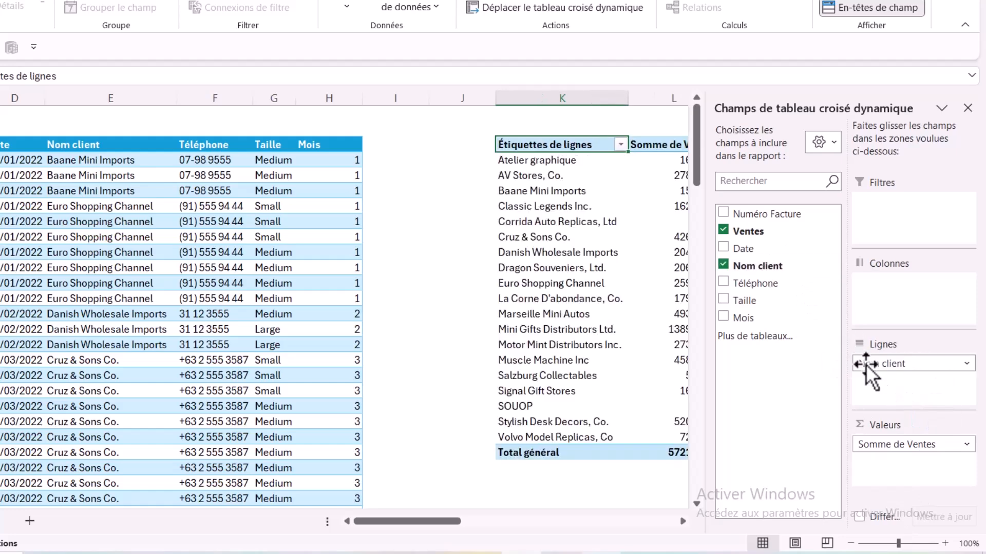
Step: Add row 120 to TabVentes with the next invoice number and Ventes 250000, repeating the date, client, phone and size from row 119
{"action": "left_click_drag", "start_coordinate": [446, 522], "coordinate": [379, 521]}
{"action": "left_click", "coordinate": [77, 314]}
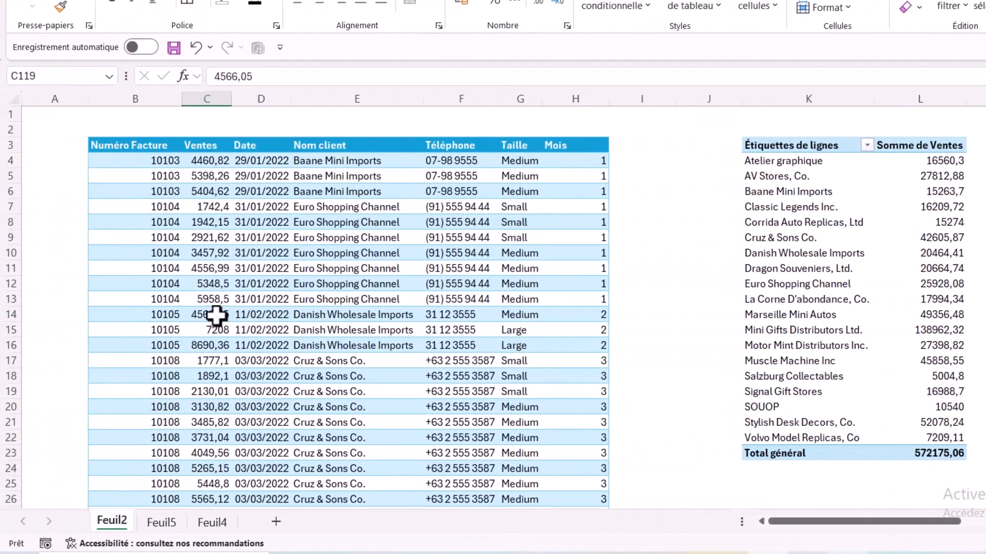
{"action": "key", "text": "ctrl+Down"}
{"action": "scroll", "coordinate": [251, 389], "scroll_direction": "down", "scroll_amount": 4}
{"action": "left_click", "coordinate": [159, 329]}
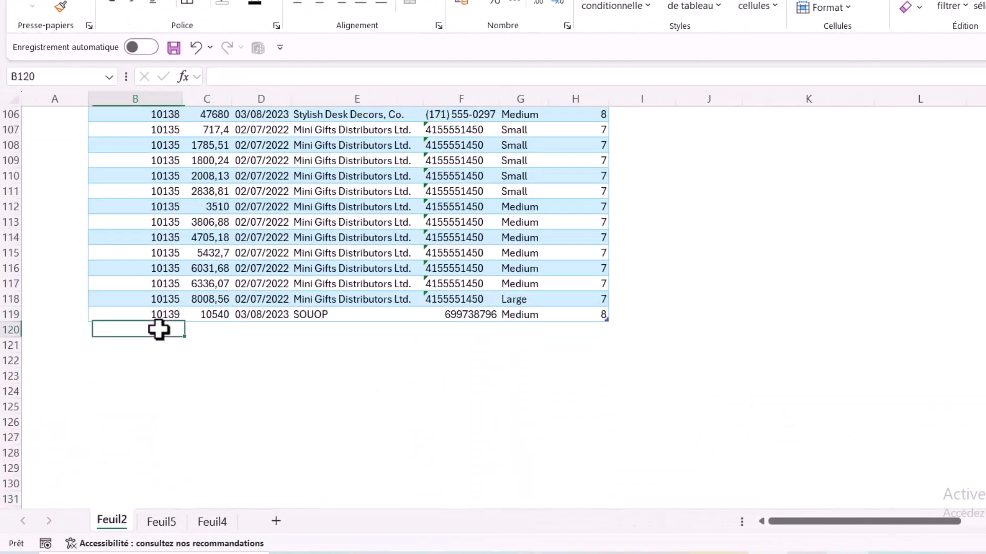
{"action": "type", "text": "10"}
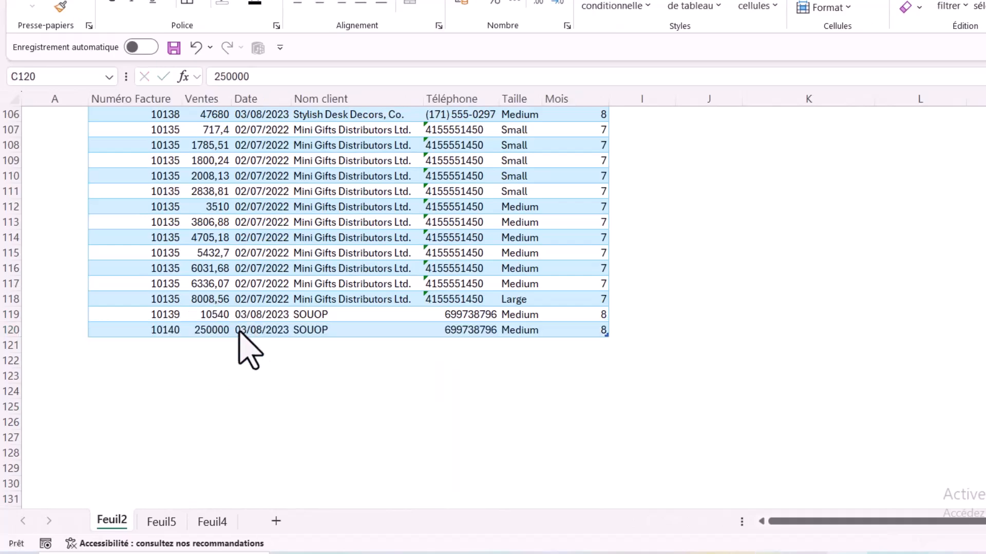
{"action": "left_click", "coordinate": [206, 330]}
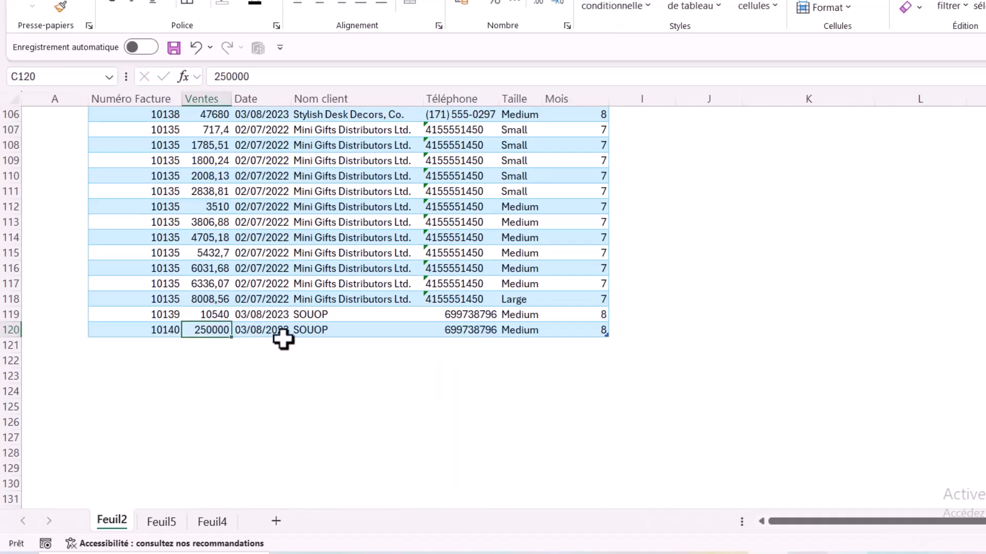
Step: Refresh the PivotTable built on TabVentes to take in the added table row
{"action": "key", "text": "ctrl+Up"}
{"action": "scroll", "coordinate": [761, 287], "scroll_direction": "up", "scroll_amount": 1}
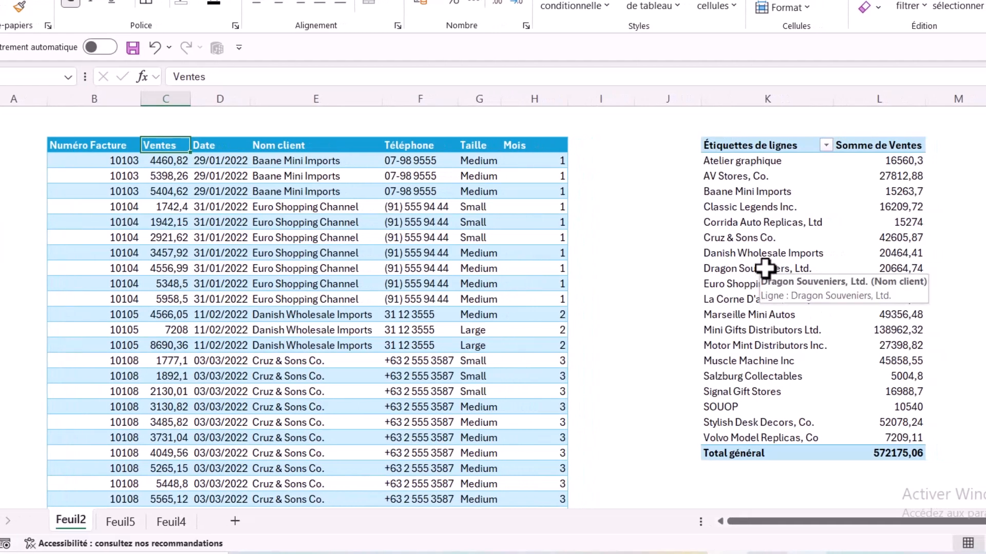
{"action": "right_click", "coordinate": [737, 222]}
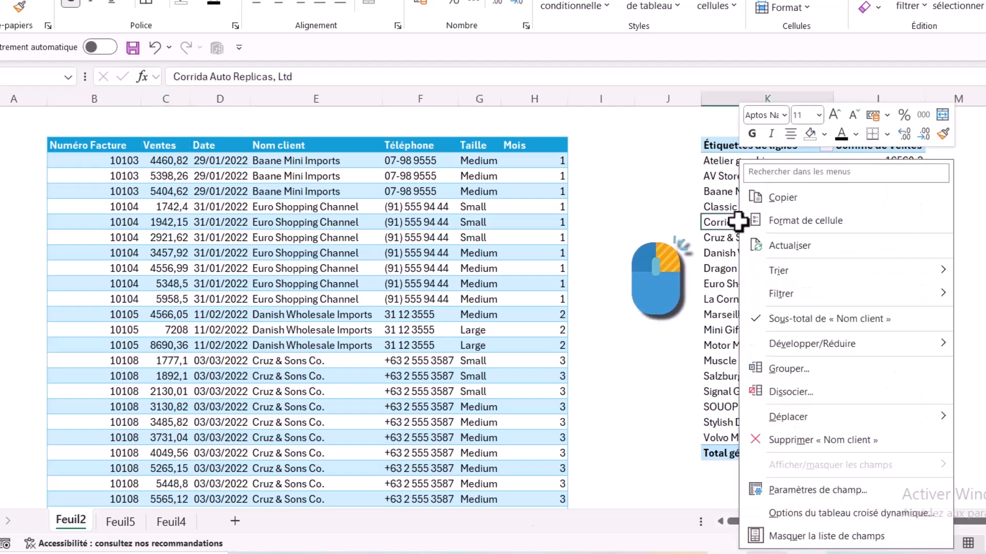
{"action": "left_click", "coordinate": [724, 238]}
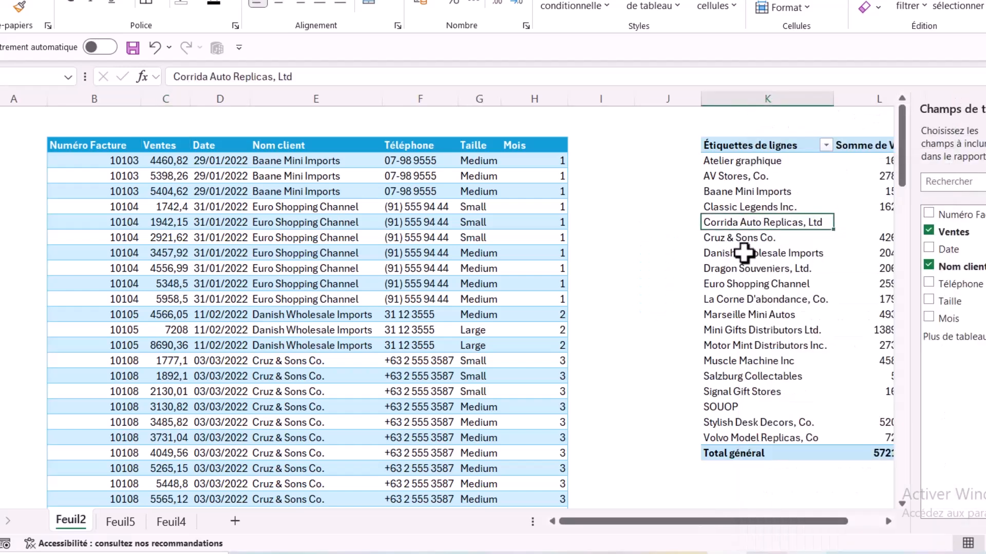
{"action": "left_click_drag", "start_coordinate": [822, 521], "coordinate": [855, 521]}
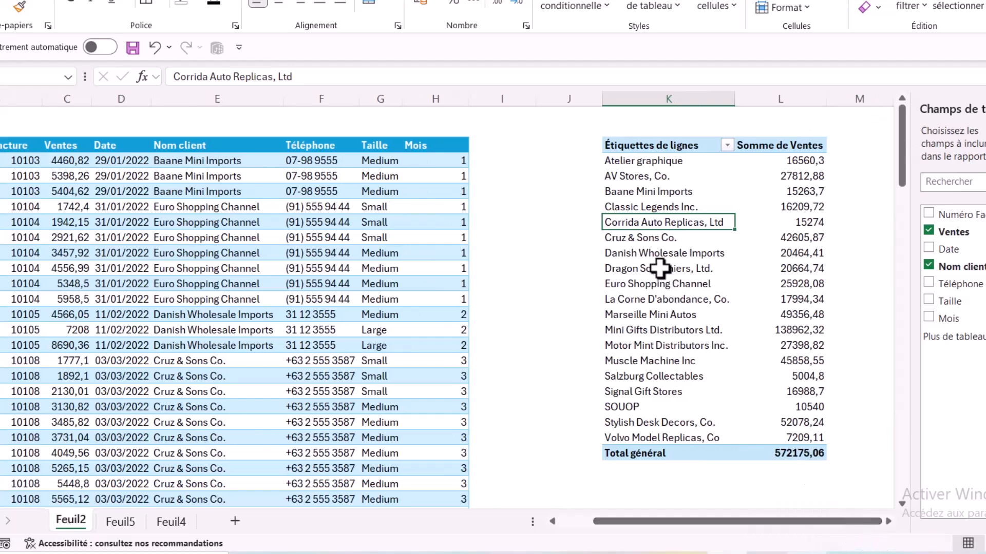
{"action": "right_click", "coordinate": [643, 219]}
{"action": "left_click", "coordinate": [699, 245]}
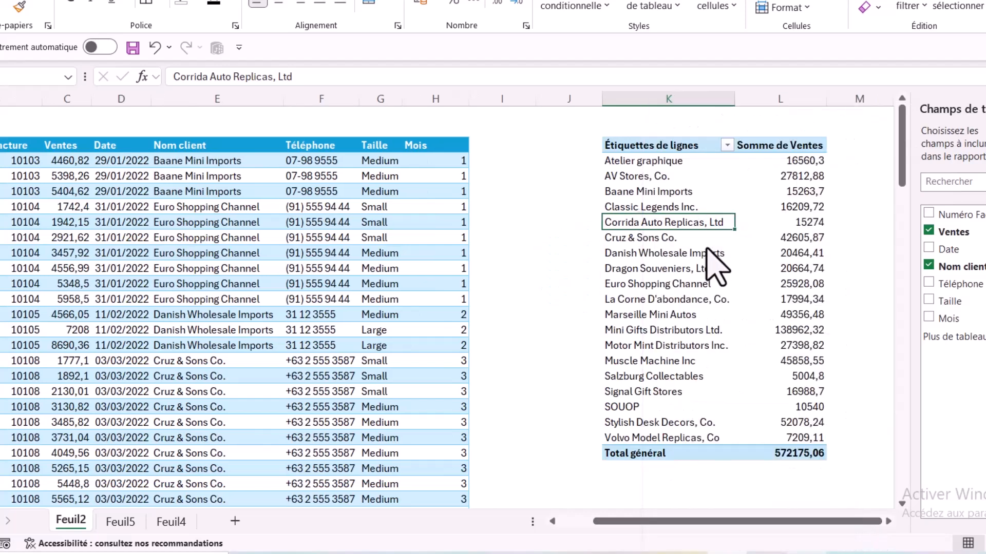